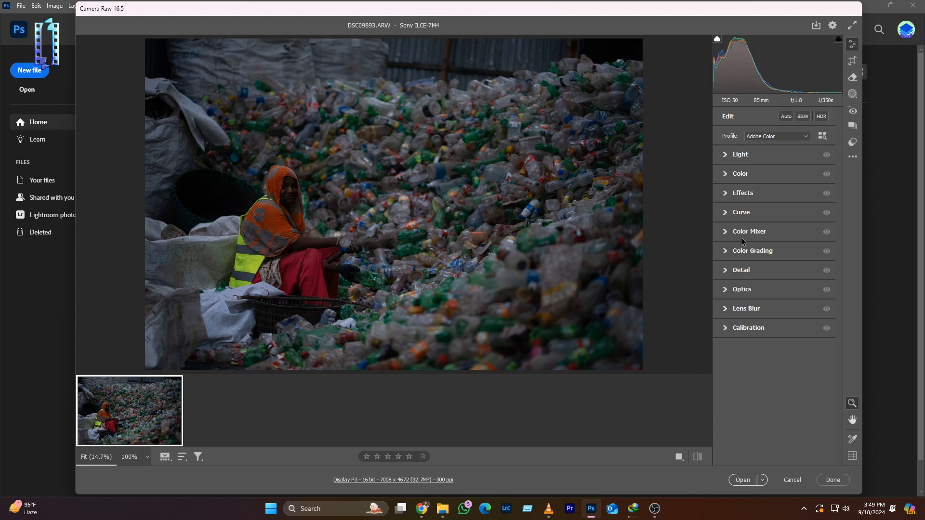
- Set Exposure to +2.15, Contrast -12, Highlights +8, Shadows +8, Whites -6 and Blacks -2, and toggle the Light adjustments to compare
{"action": "left_click", "coordinate": [725, 156]}
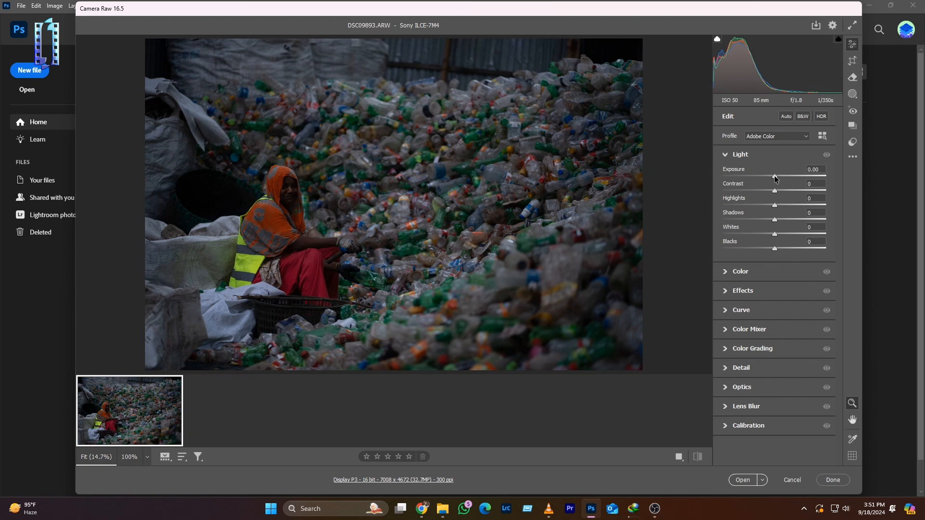
{"action": "left_click_drag", "start_coordinate": [774, 176], "coordinate": [791, 178]}
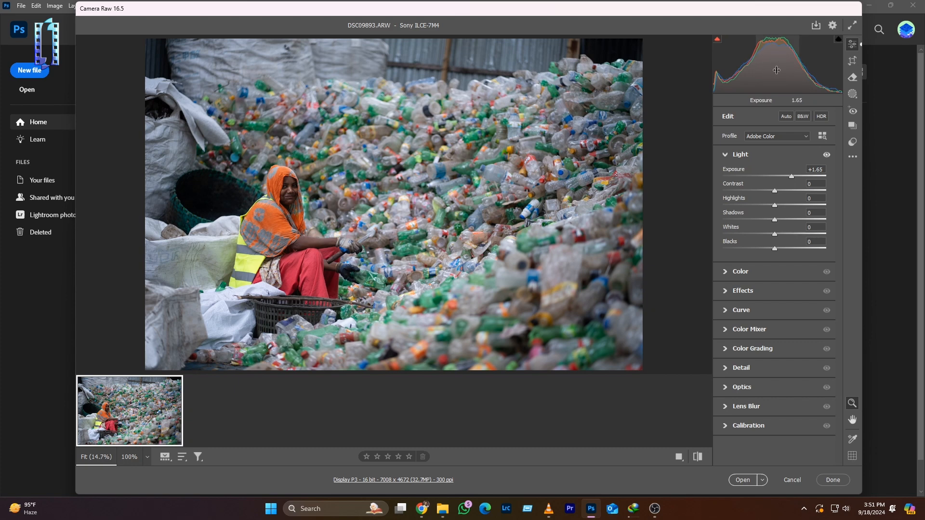
{"action": "left_click_drag", "start_coordinate": [792, 177], "coordinate": [809, 177]}
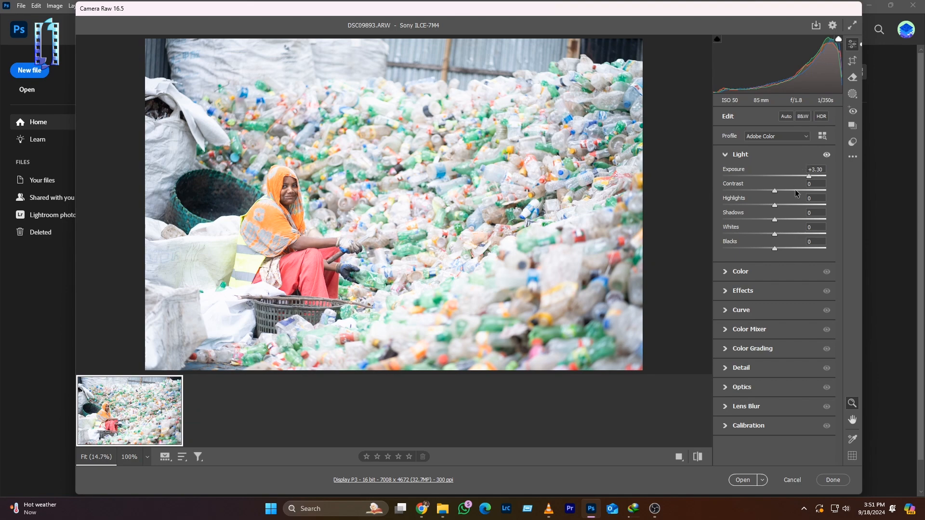
{"action": "left_click_drag", "start_coordinate": [808, 175], "coordinate": [794, 177]}
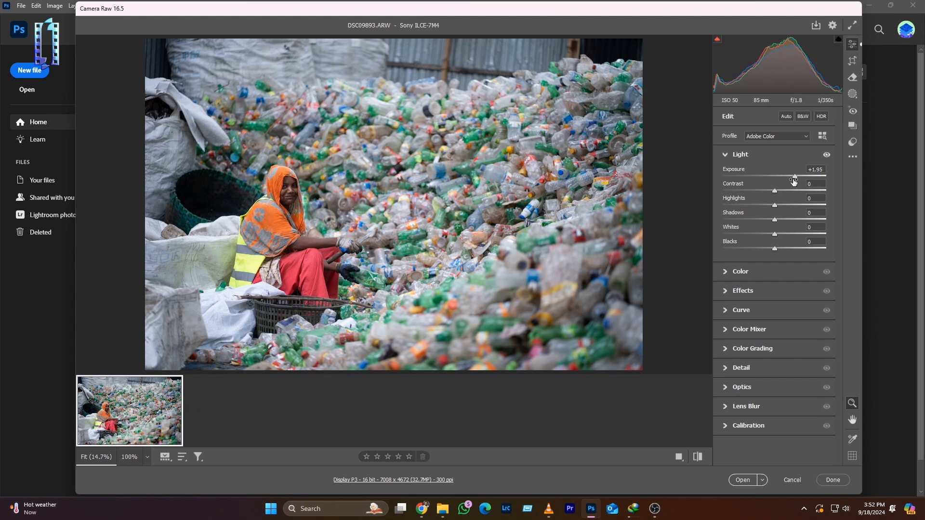
{"action": "left_click_drag", "start_coordinate": [794, 181], "coordinate": [775, 267]}
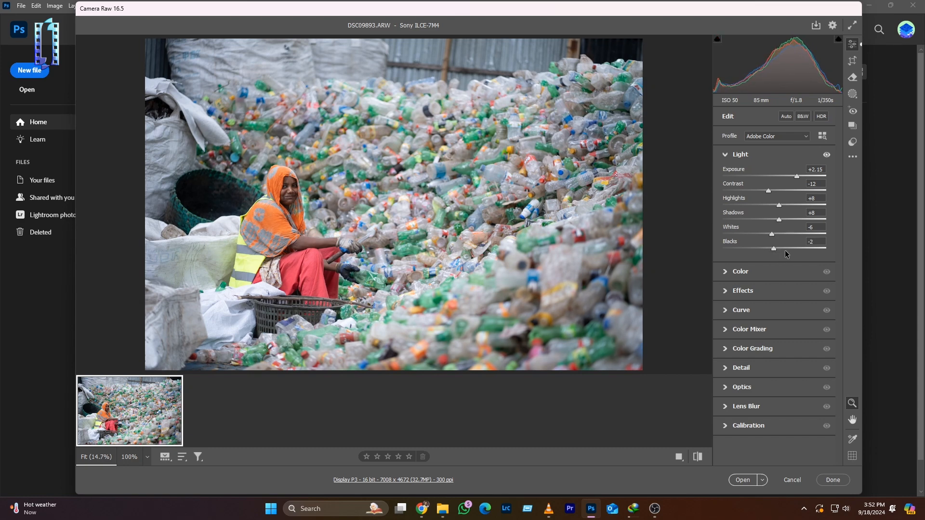
{"action": "left_click", "coordinate": [732, 157]}
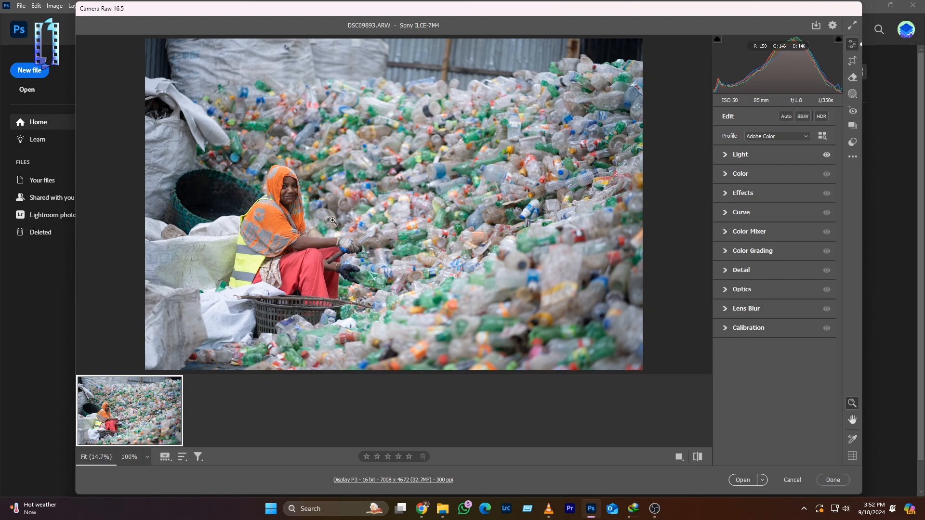
{"action": "left_click", "coordinate": [827, 156]}
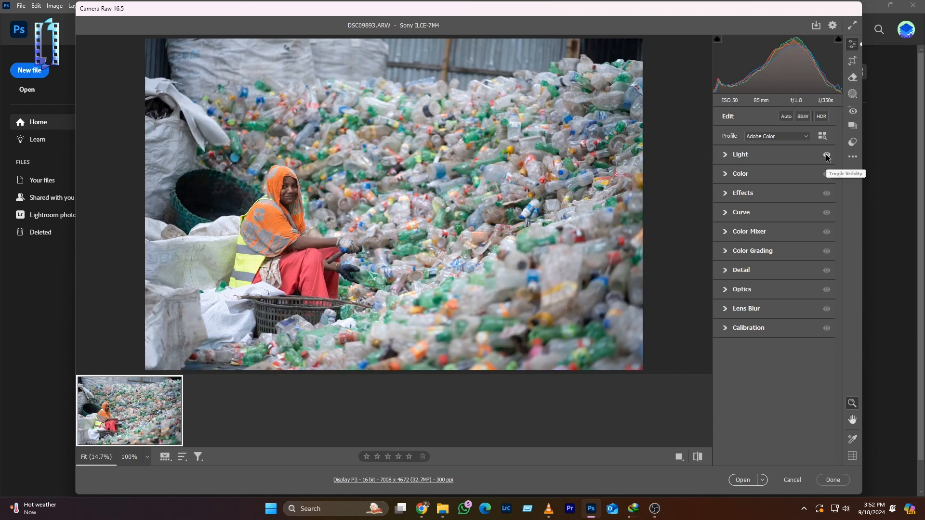
- Try the Auto, Daylight, Cloudy, Shade, Tungsten and Fluorescent white balance presets, and return to As Shot
{"action": "left_click", "coordinate": [727, 174]}
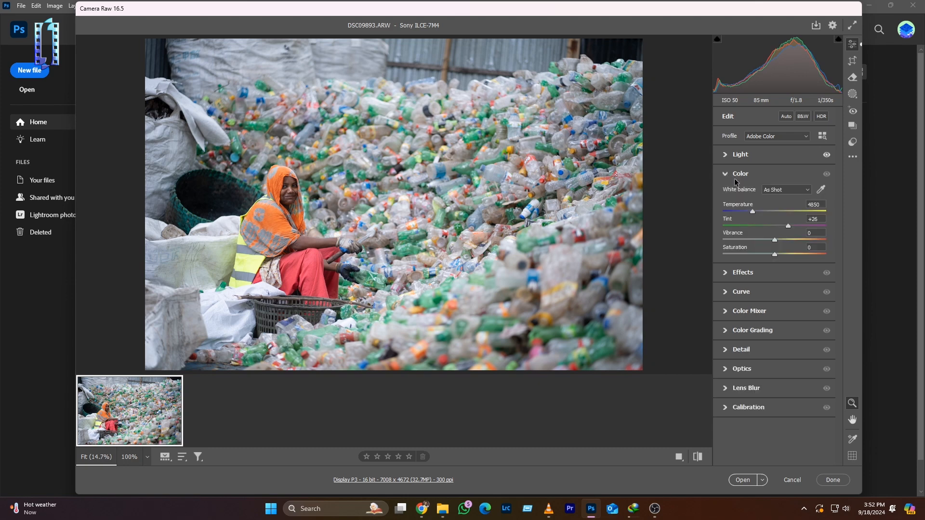
{"action": "left_click", "coordinate": [807, 192]}
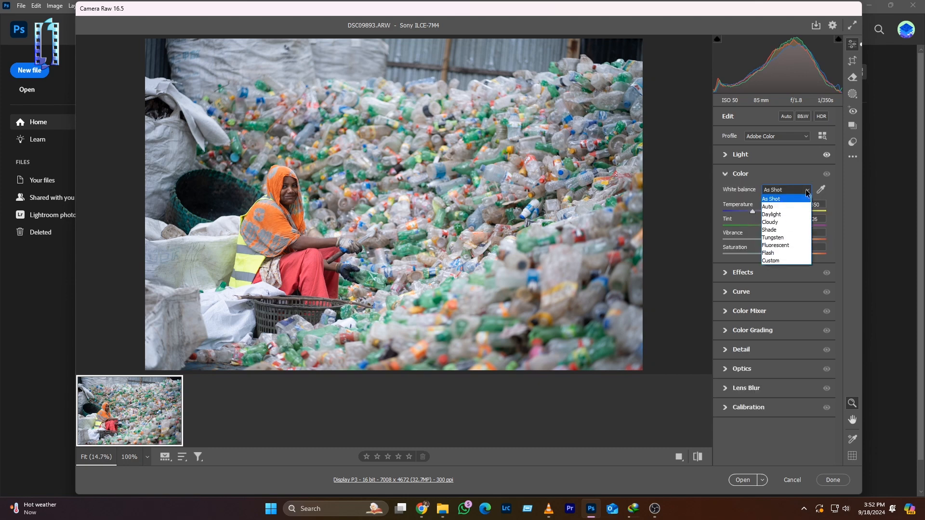
{"action": "left_click", "coordinate": [775, 210]}
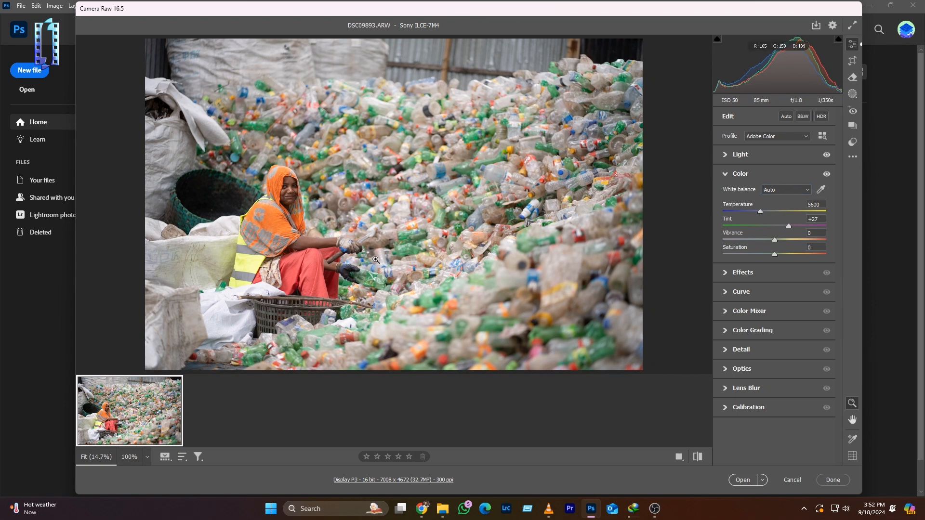
{"action": "left_click", "coordinate": [787, 191]}
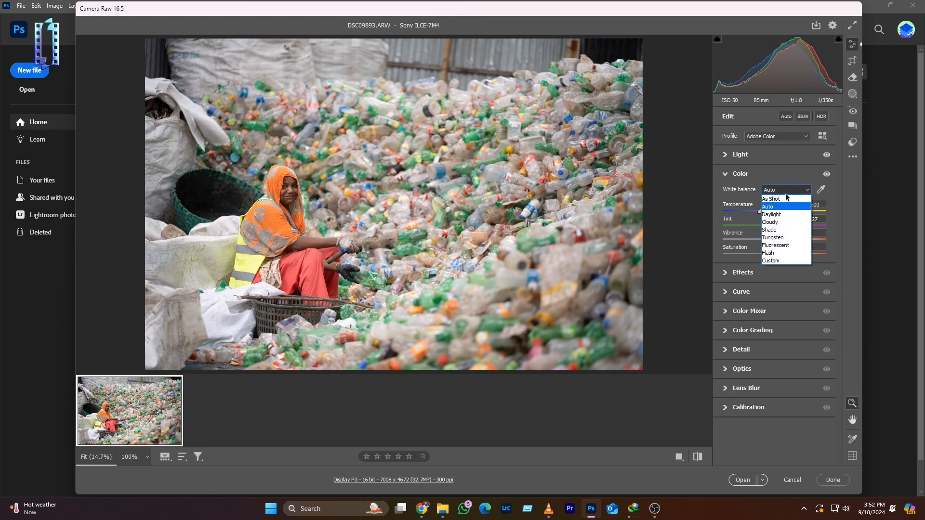
{"action": "left_click", "coordinate": [776, 216]}
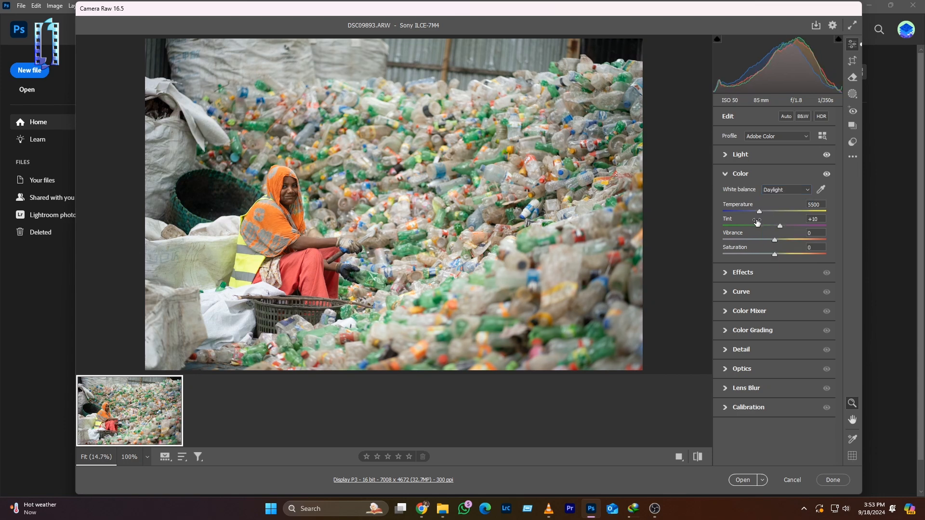
{"action": "left_click", "coordinate": [787, 191]}
{"action": "left_click", "coordinate": [772, 224]}
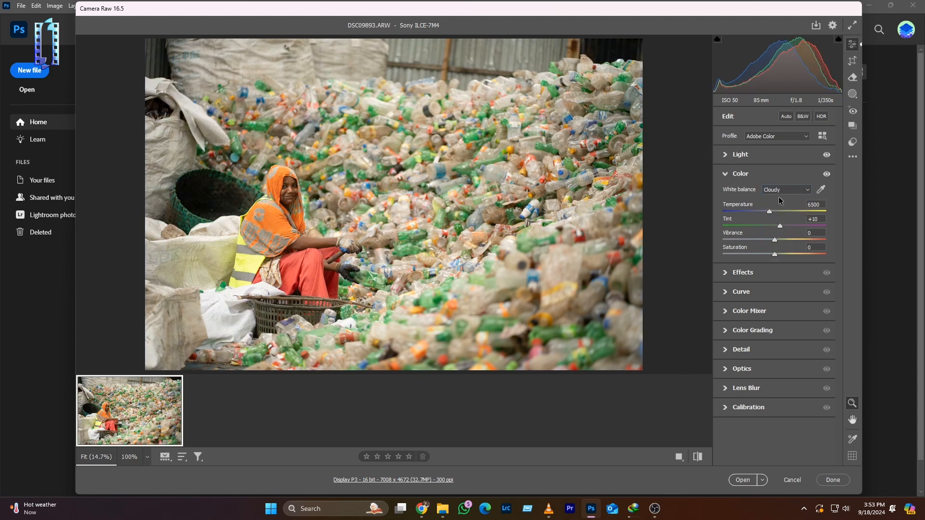
{"action": "left_click", "coordinate": [779, 190]}
{"action": "left_click", "coordinate": [769, 226]}
{"action": "left_click", "coordinate": [784, 190]}
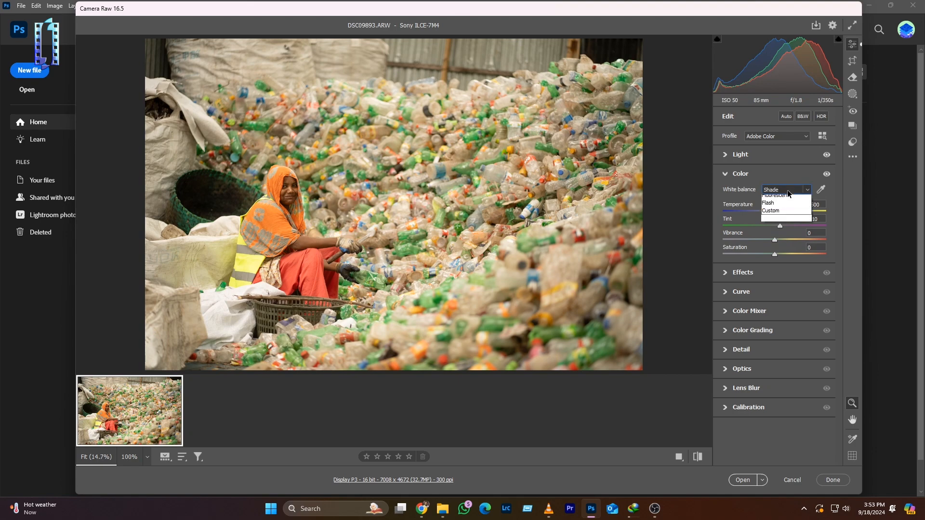
{"action": "left_click", "coordinate": [774, 238]}
{"action": "left_click", "coordinate": [786, 190]}
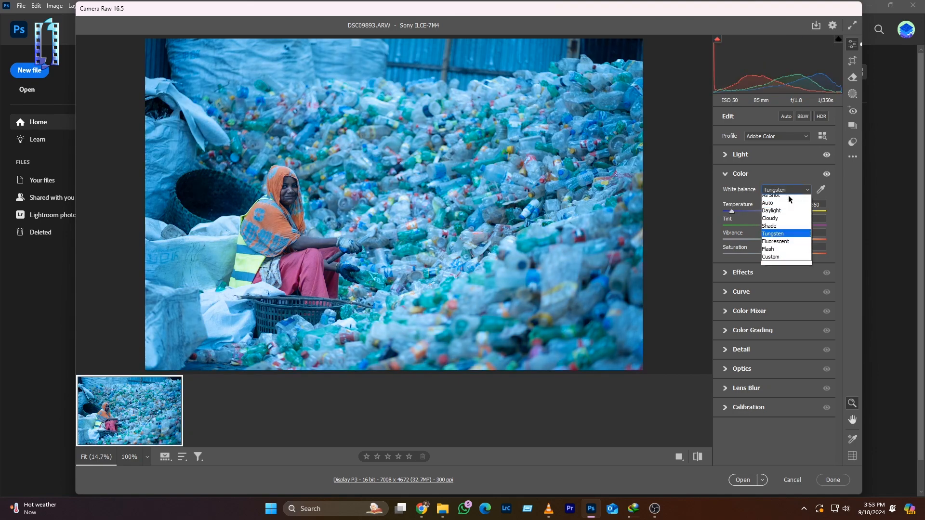
{"action": "left_click", "coordinate": [774, 245]}
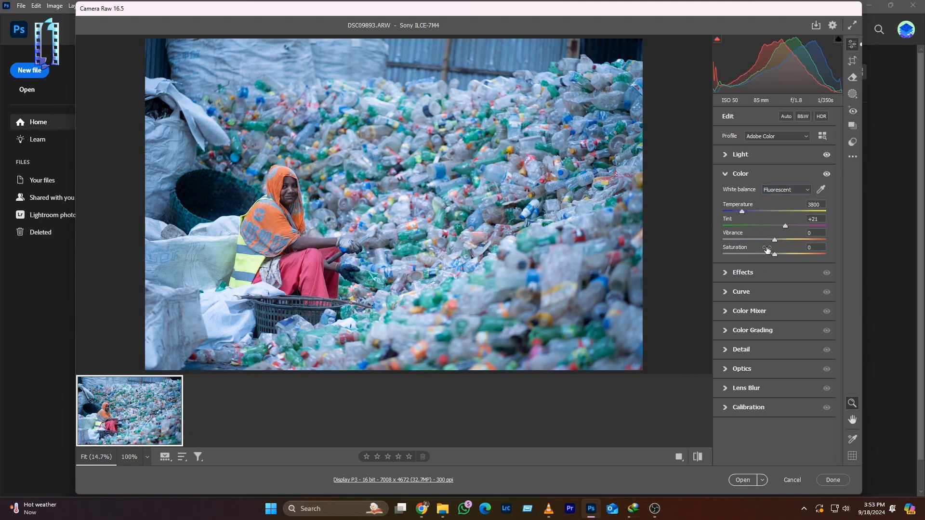
{"action": "left_click", "coordinate": [793, 190]}
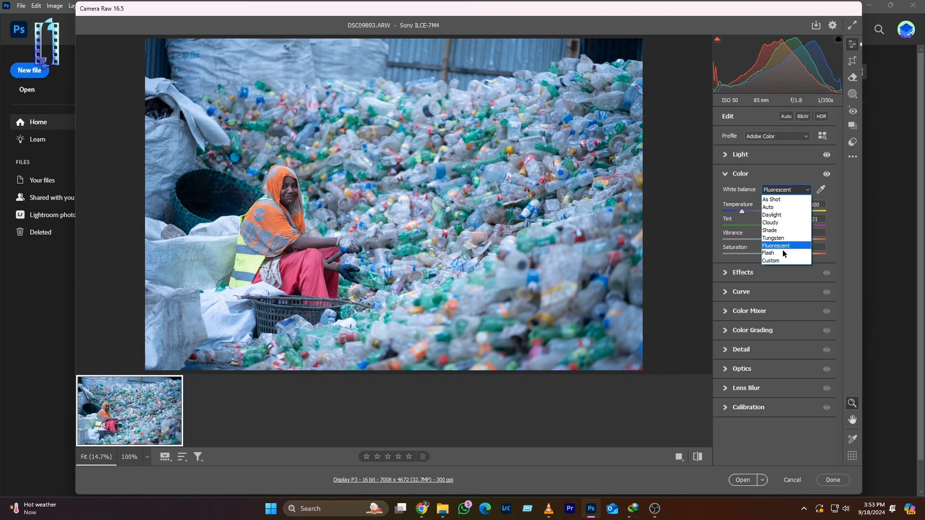
{"action": "left_click", "coordinate": [776, 201]}
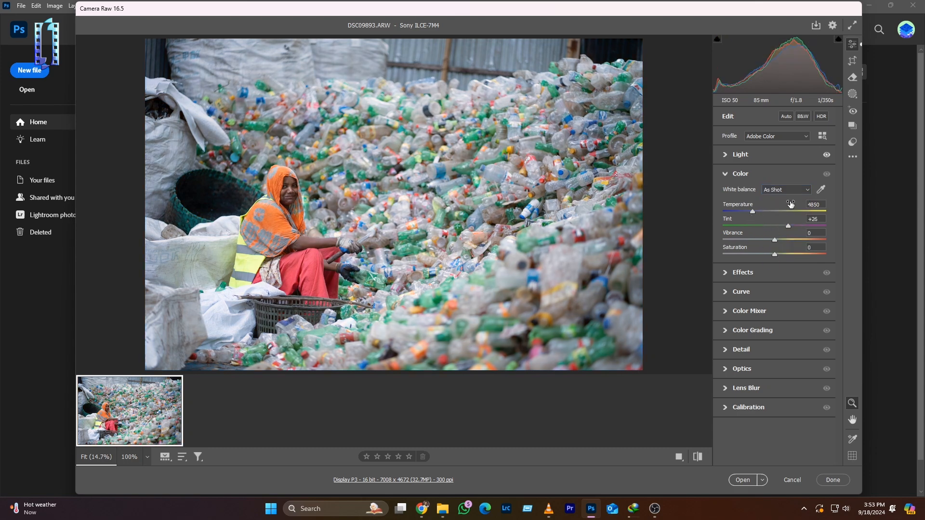
- Raise the temperature to 7600, try white balance samples on the white sack beside the woven basket, and undo each sample
{"action": "left_click", "coordinate": [822, 190]}
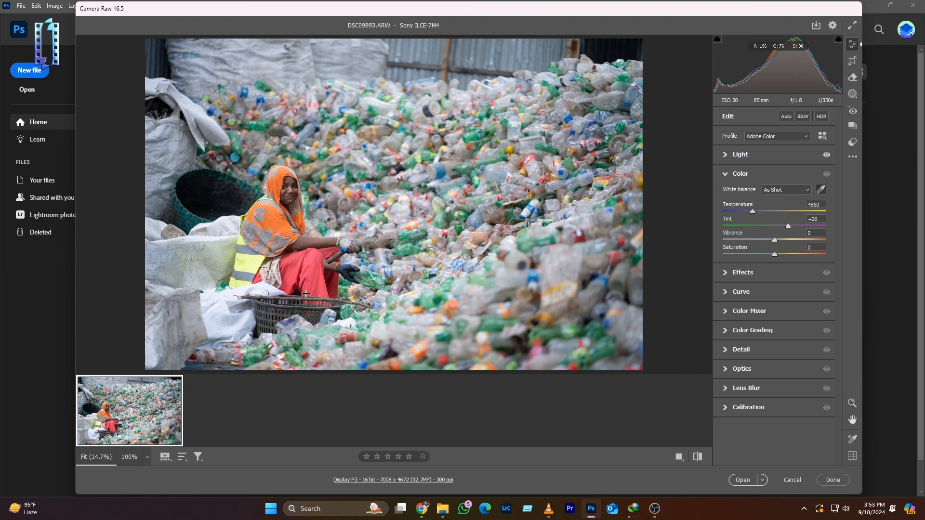
{"action": "left_click", "coordinate": [779, 211]}
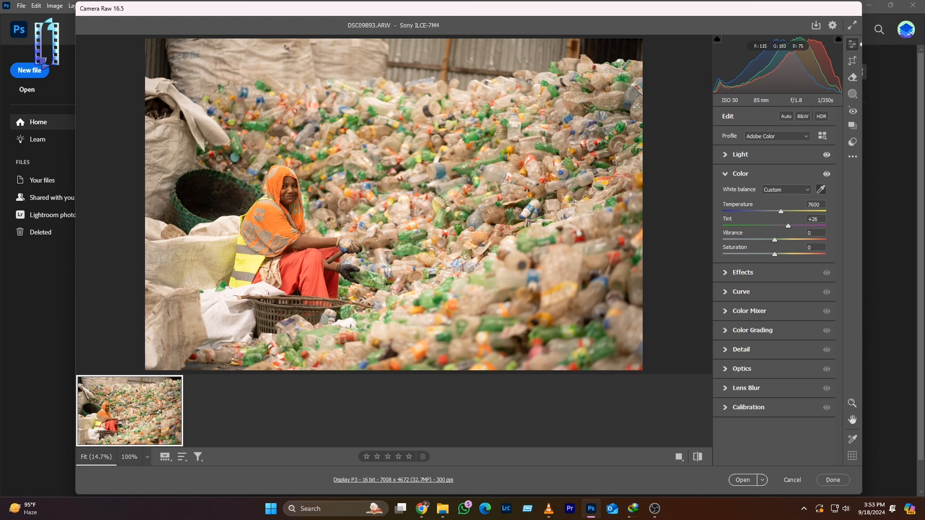
{"action": "left_click", "coordinate": [821, 190]}
{"action": "left_click", "coordinate": [821, 190]}
{"action": "left_click", "coordinate": [213, 329]}
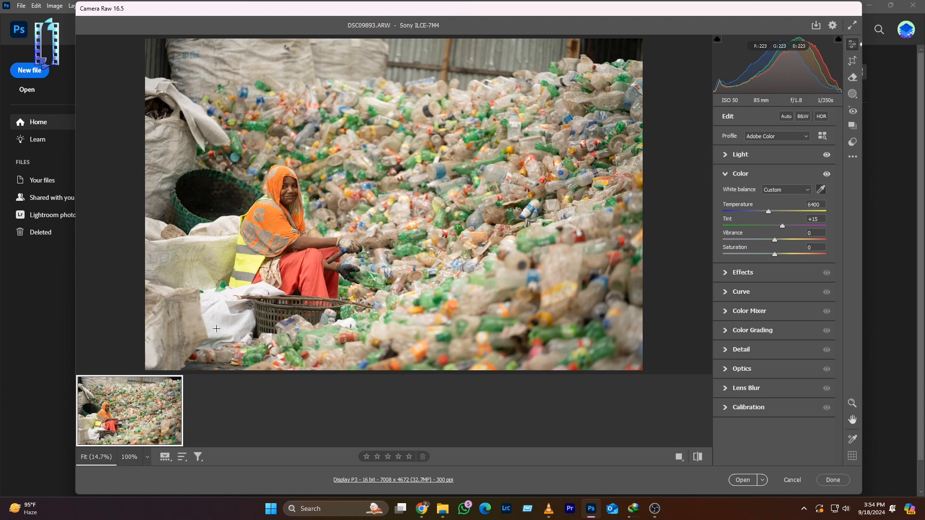
{"action": "key", "text": "ctrl+z"}
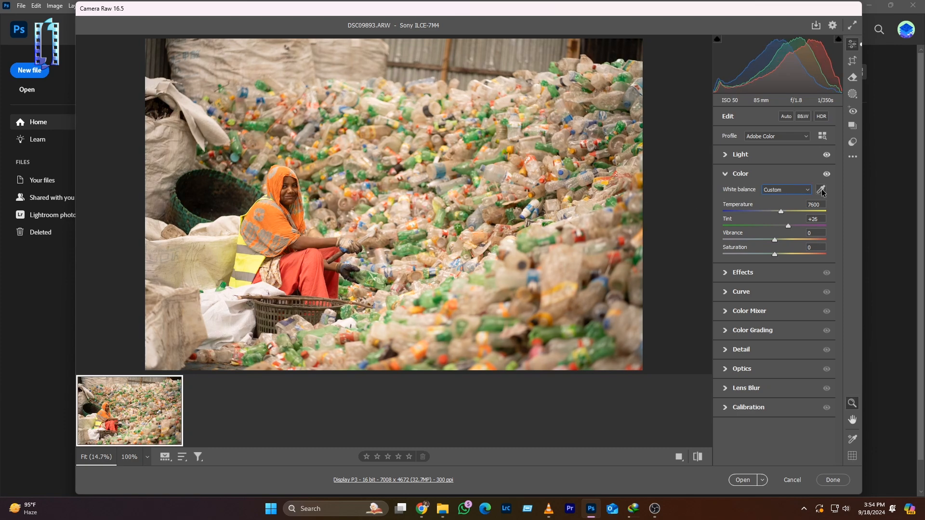
{"action": "left_click", "coordinate": [821, 190]}
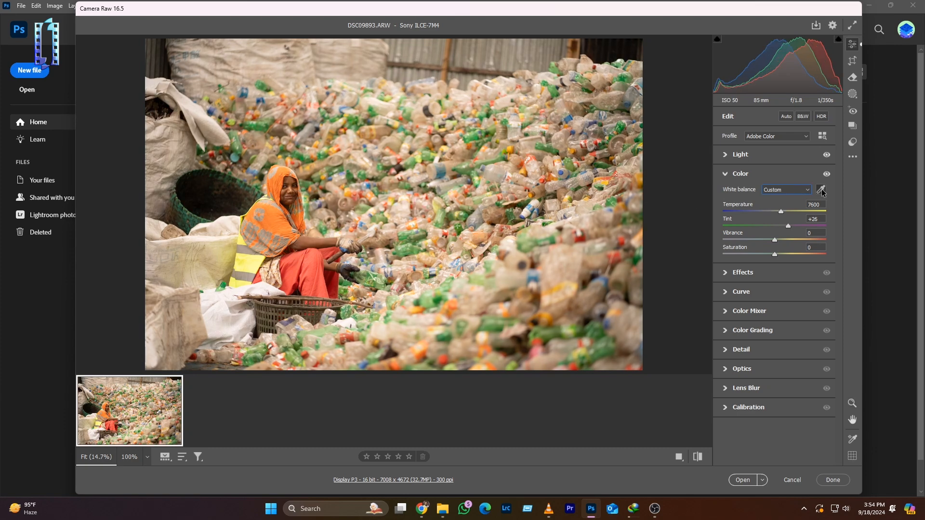
{"action": "left_click", "coordinate": [217, 334]}
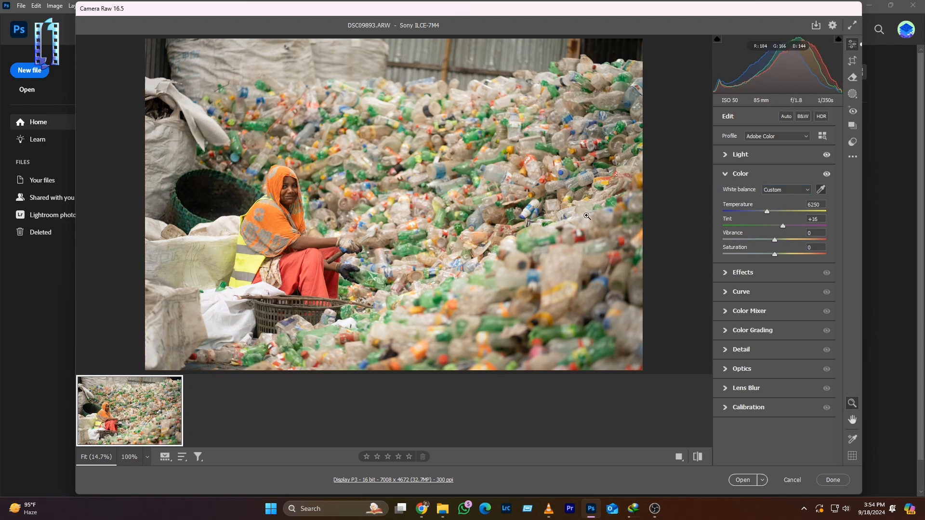
{"action": "key", "text": "ctrl+z"}
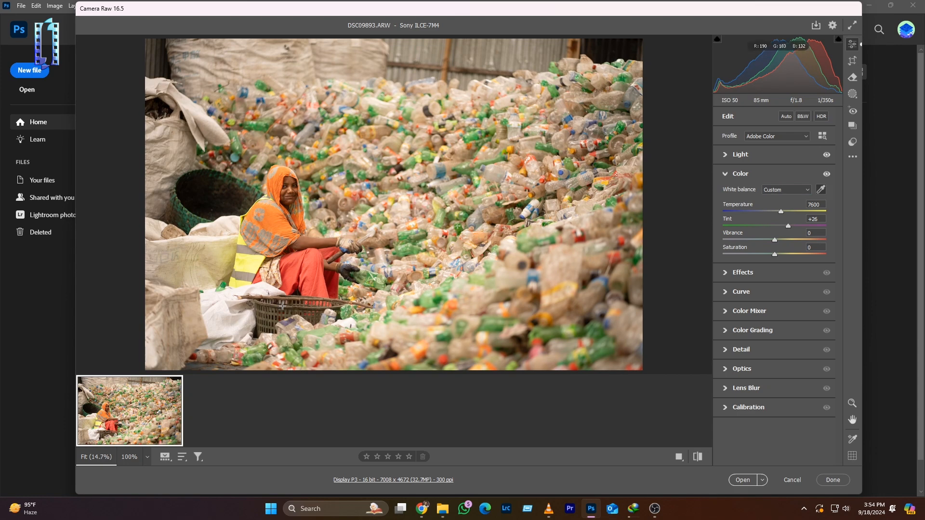
- Sample the white balance from the grey sack in the photo's lower-left corner, and set the temperature to 5400 with tint +23
{"action": "left_click", "coordinate": [193, 327]}
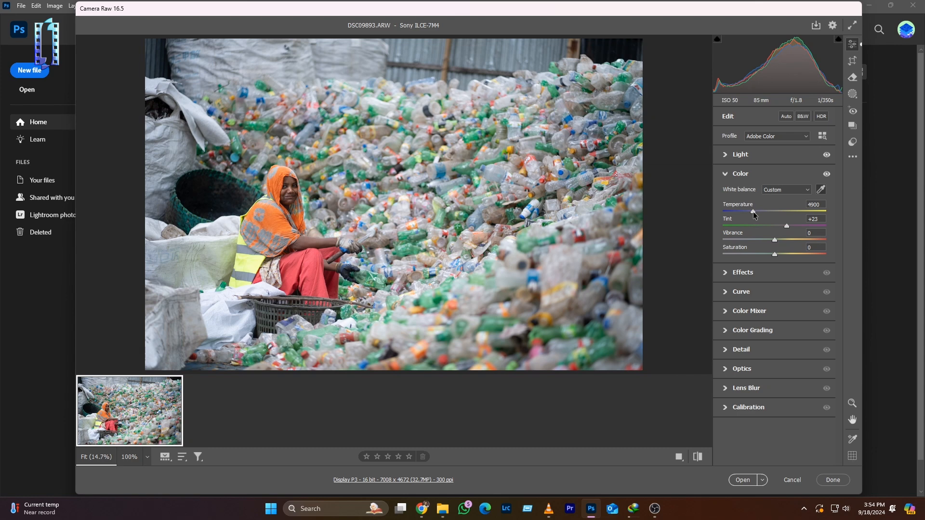
{"action": "mouse_move", "coordinate": [752, 212]}
{"action": "left_mouse_down"}
{"action": "mouse_move", "coordinate": [769, 213]}
{"action": "mouse_move", "coordinate": [752, 213]}
{"action": "mouse_move", "coordinate": [759, 220]}
{"action": "left_mouse_up"}
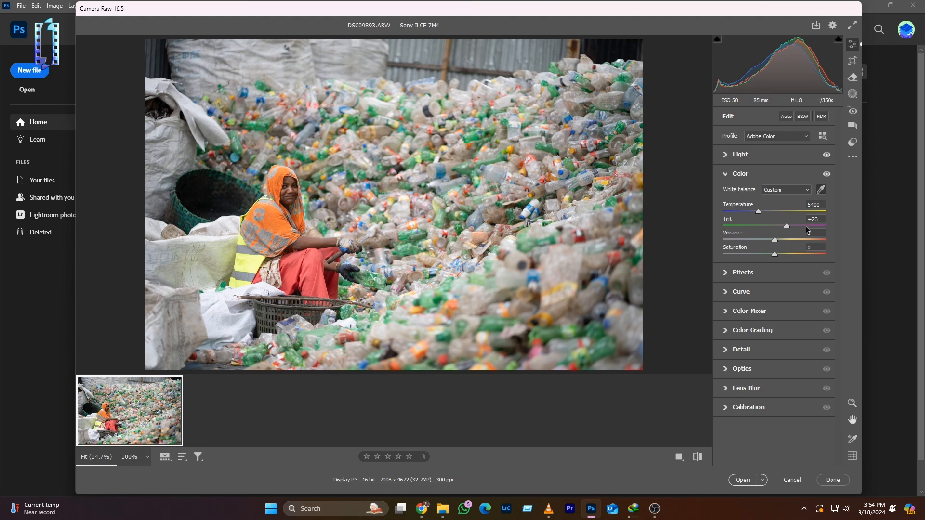
{"action": "mouse_move", "coordinate": [784, 226]}
{"action": "left_mouse_down"}
{"action": "mouse_move", "coordinate": [765, 226]}
{"action": "mouse_move", "coordinate": [800, 230]}
{"action": "mouse_move", "coordinate": [750, 227]}
{"action": "mouse_move", "coordinate": [784, 229]}
{"action": "left_mouse_up"}
- Raise the vibrance to slightly under +20, and reset the saturation to 0 after trying it at +78
{"action": "left_click_drag", "start_coordinate": [776, 239], "coordinate": [784, 240]}
{"action": "left_click_drag", "start_coordinate": [774, 254], "coordinate": [814, 254]}
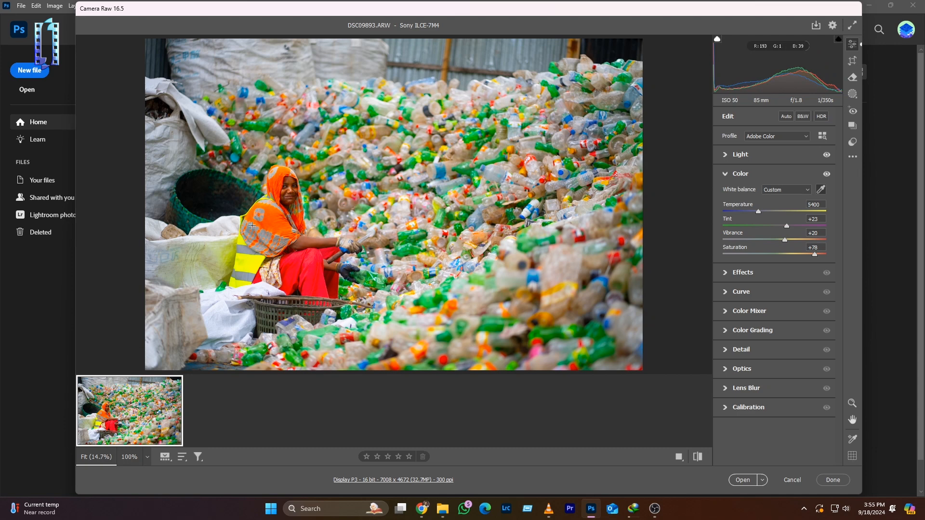
{"action": "double_click", "coordinate": [773, 255]}
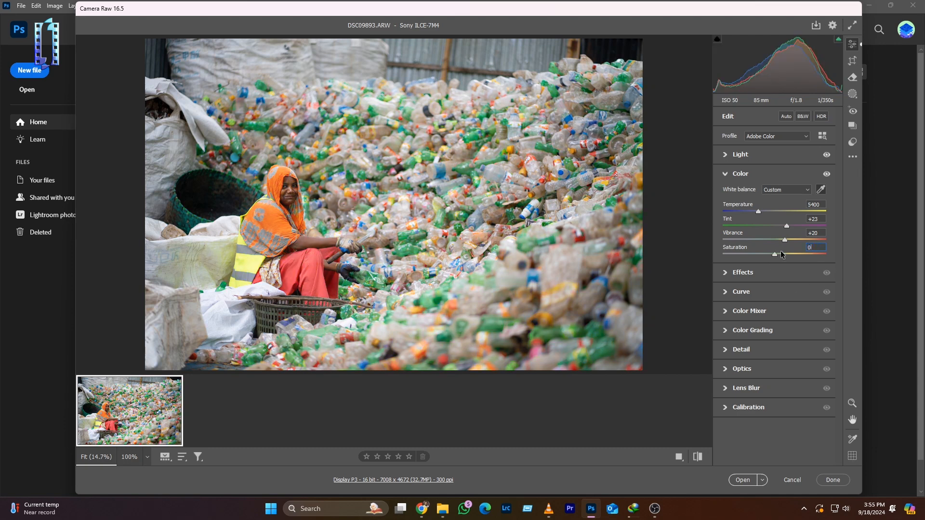
{"action": "left_click_drag", "start_coordinate": [784, 239], "coordinate": [782, 239]}
{"action": "left_click", "coordinate": [725, 174]}
{"action": "left_click", "coordinate": [726, 194]}
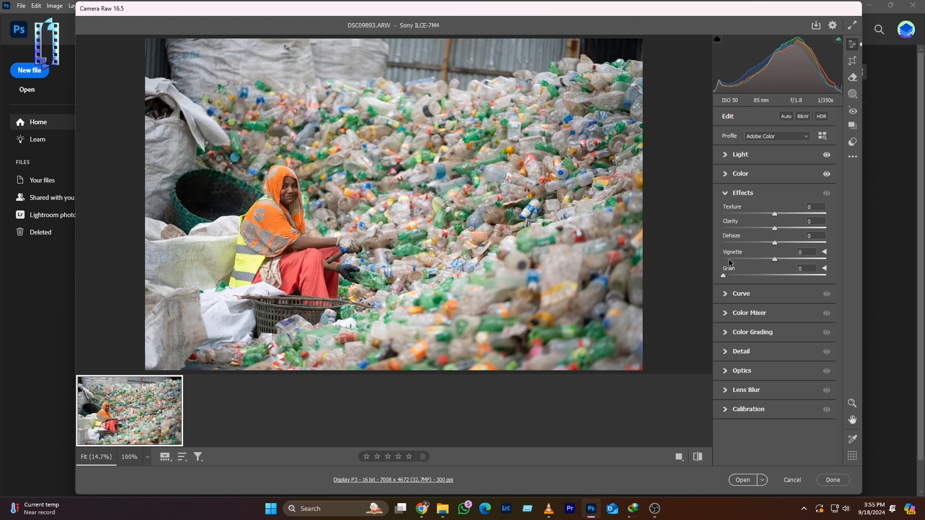
{"action": "left_click", "coordinate": [727, 194]}
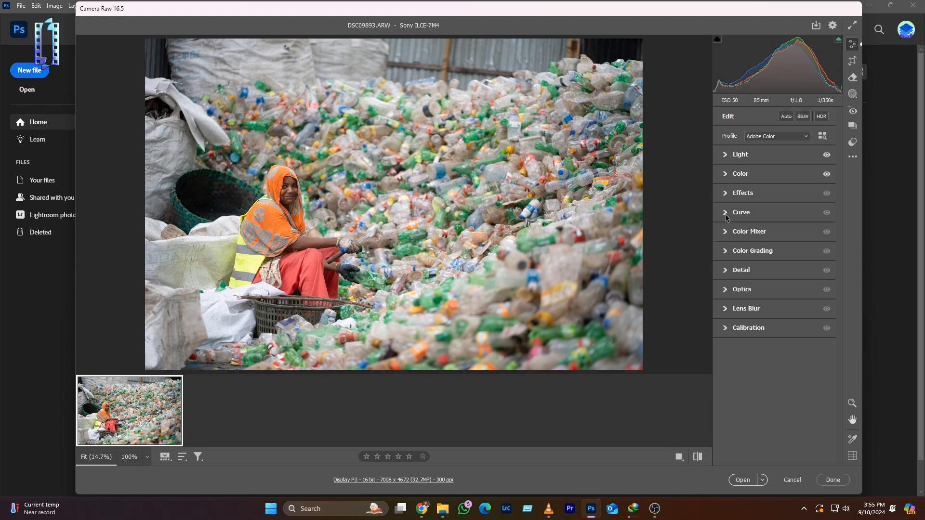
- Add shadow, midtone and highlight points to the point curve, and remove the shadow point after trying it at input 80, output 60
{"action": "left_click", "coordinate": [726, 213]}
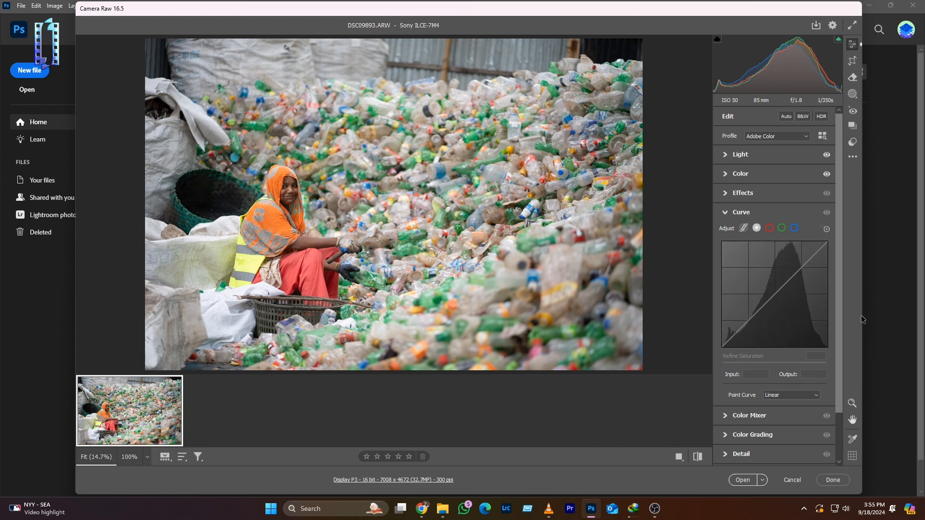
{"action": "left_click", "coordinate": [749, 322]}
{"action": "left_click", "coordinate": [776, 295]}
{"action": "left_click", "coordinate": [804, 267]}
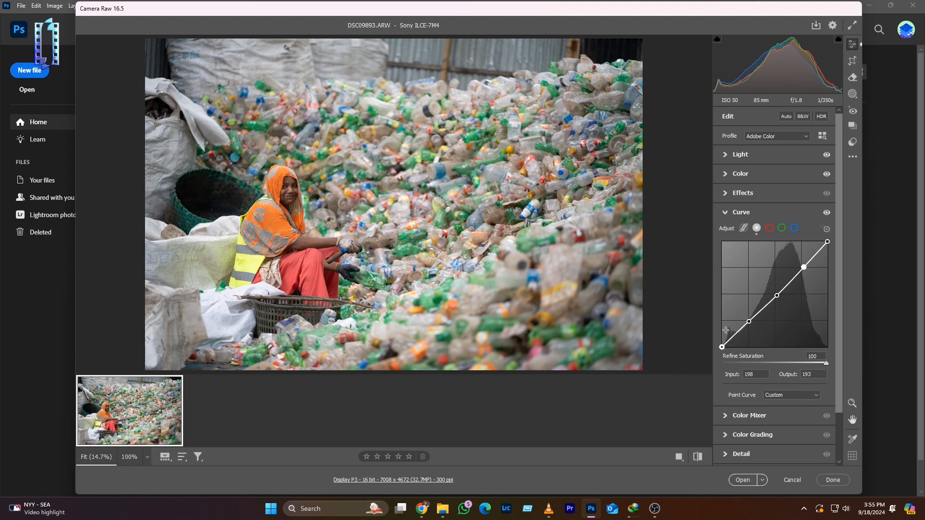
{"action": "mouse_move", "coordinate": [749, 322]}
{"action": "left_mouse_down"}
{"action": "mouse_move", "coordinate": [742, 311]}
{"action": "mouse_move", "coordinate": [755, 321]}
{"action": "left_mouse_up"}
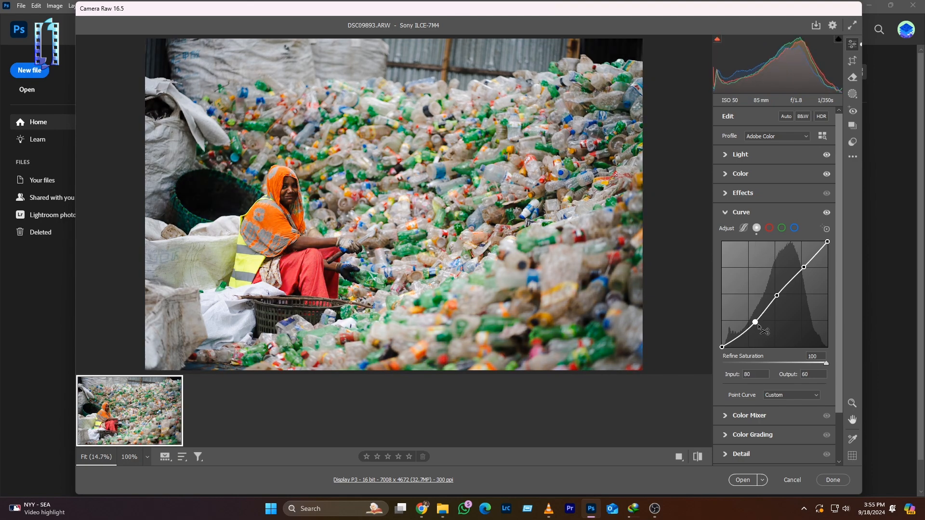
{"action": "left_click", "coordinate": [755, 322], "text": "ctrl"}
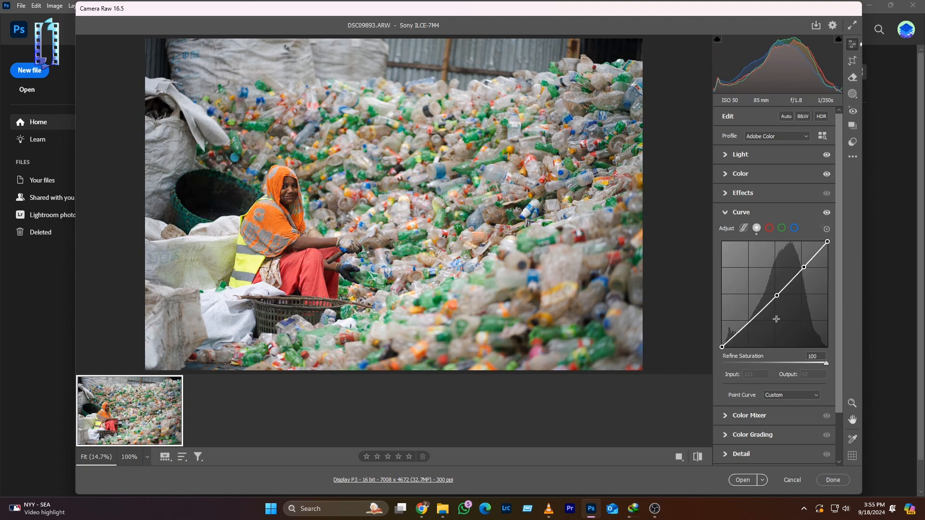
- Add a shadow point at input 65, try the midtone point at 113/137 and highlight point at 203/182, returning both near the diagonal
{"action": "left_click", "coordinate": [749, 320]}
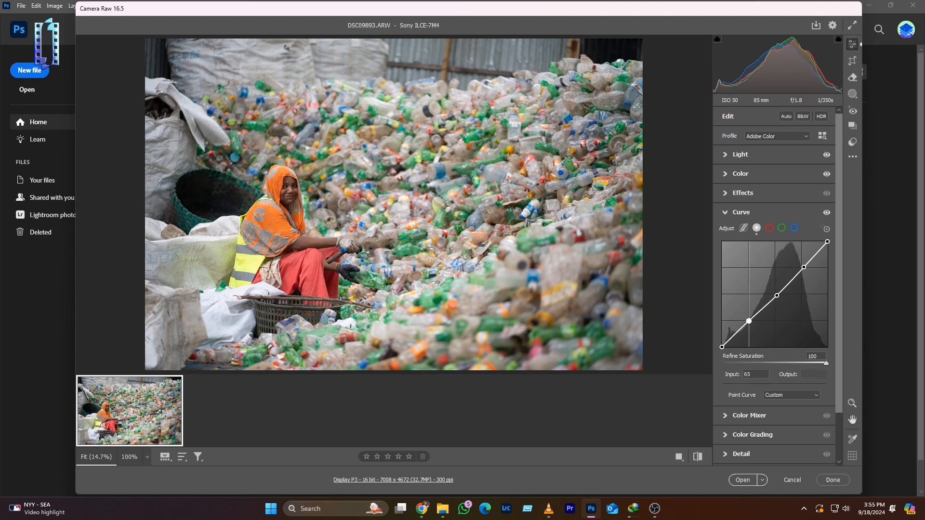
{"action": "left_click", "coordinate": [777, 296]}
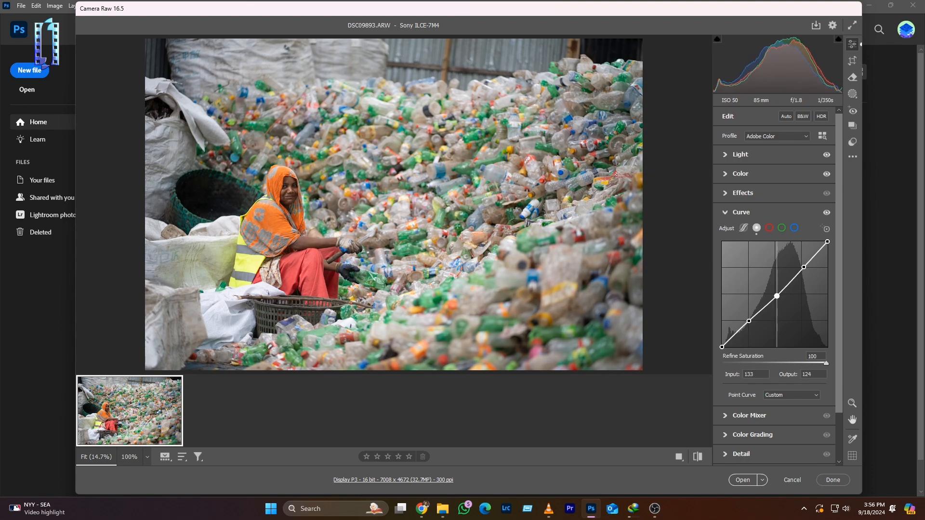
{"action": "mouse_move", "coordinate": [777, 296]}
{"action": "left_mouse_down"}
{"action": "mouse_move", "coordinate": [774, 263]}
{"action": "mouse_move", "coordinate": [785, 305]}
{"action": "mouse_move", "coordinate": [768, 273]}
{"action": "mouse_move", "coordinate": [774, 299]}
{"action": "mouse_move", "coordinate": [769, 290]}
{"action": "left_mouse_up"}
{"action": "key", "text": "Delete"}
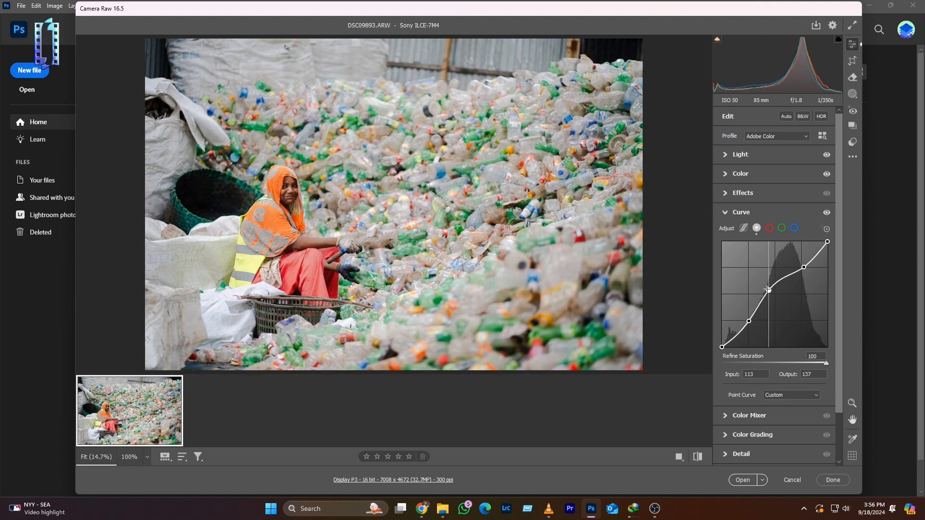
{"action": "left_click", "coordinate": [773, 295]}
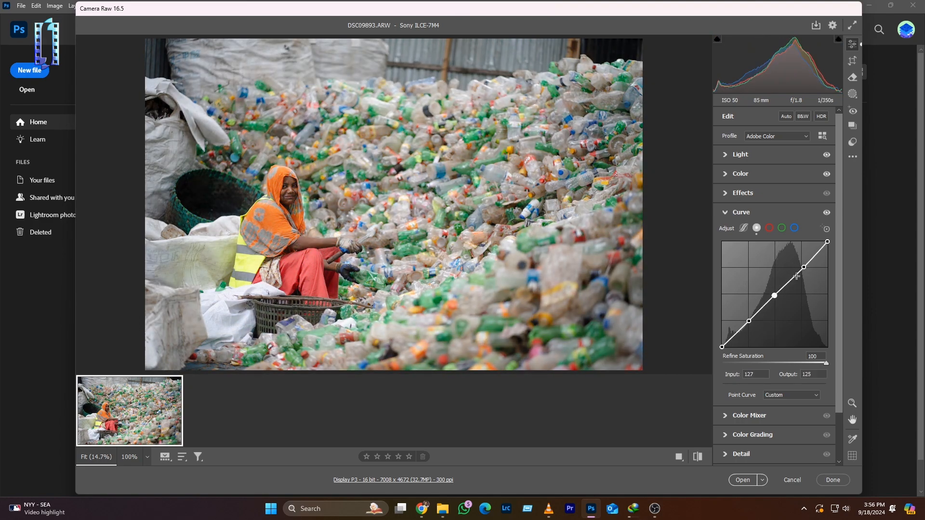
{"action": "left_click_drag", "start_coordinate": [804, 268], "coordinate": [806, 272]}
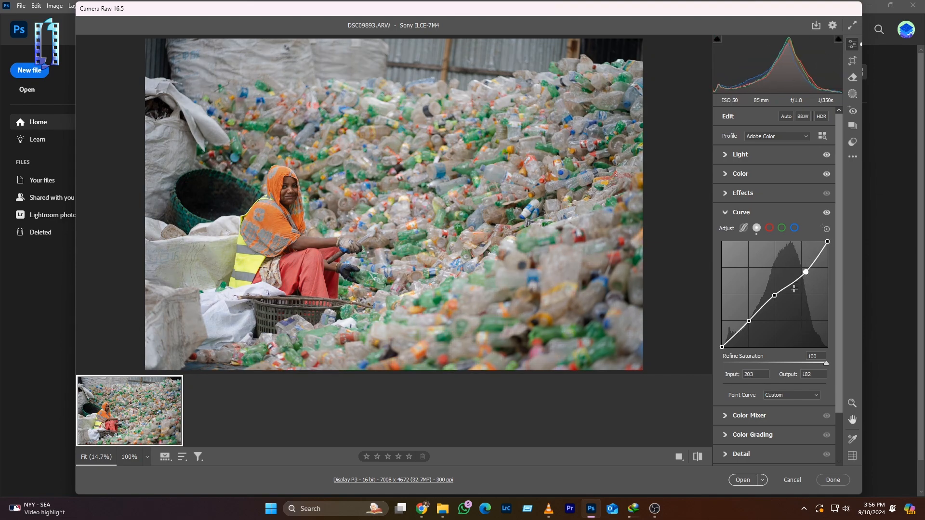
{"action": "left_click_drag", "start_coordinate": [806, 272], "coordinate": [782, 288]}
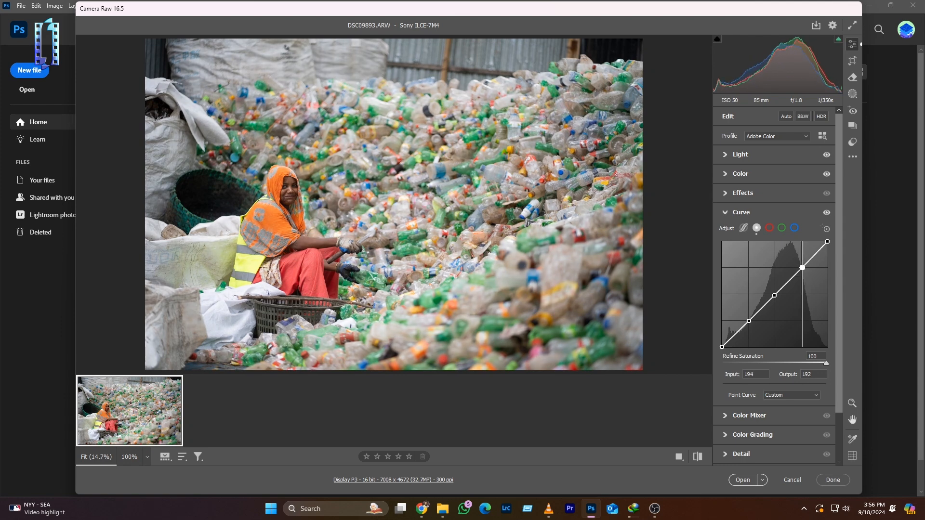
- Remove the points from the point curve and undo the removals
{"action": "double_click", "coordinate": [774, 295]}
{"action": "double_click", "coordinate": [749, 321]}
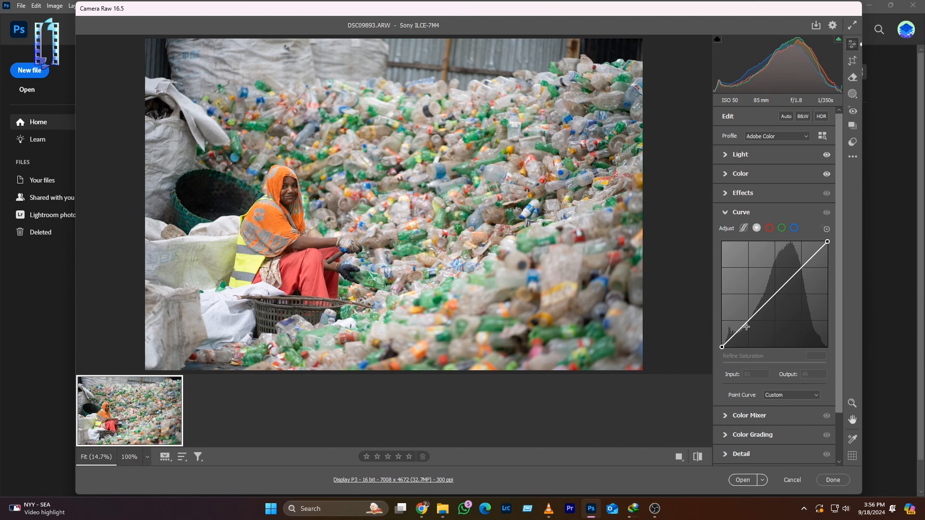
{"action": "key", "text": "ctrl+z"}
{"action": "key", "text": "ctrl+z"}
{"action": "key", "text": "ctrl+z"}
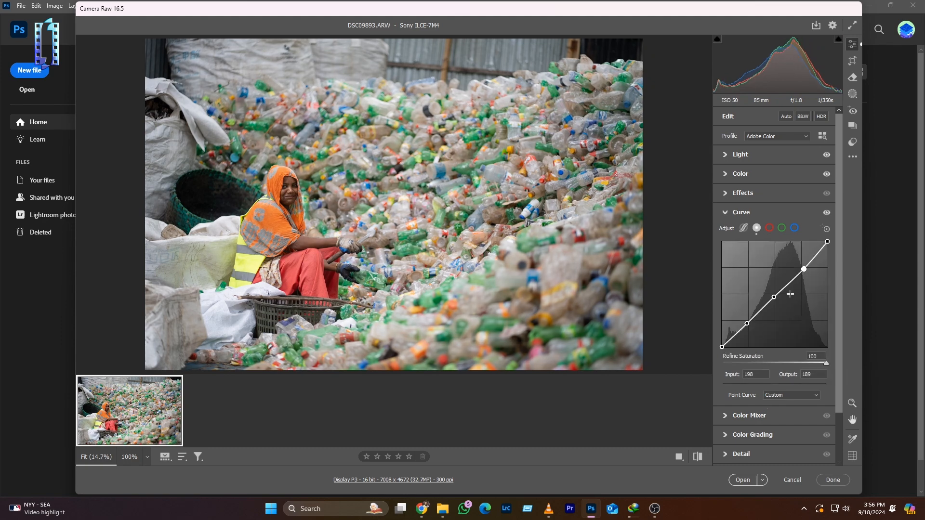
- Try a contrast S-shape on the point curve, with added points at input 97, output 76 and input 170, output 155
{"action": "left_click_drag", "start_coordinate": [803, 269], "coordinate": [802, 264]}
{"action": "left_click_drag", "start_coordinate": [746, 323], "coordinate": [762, 315]}
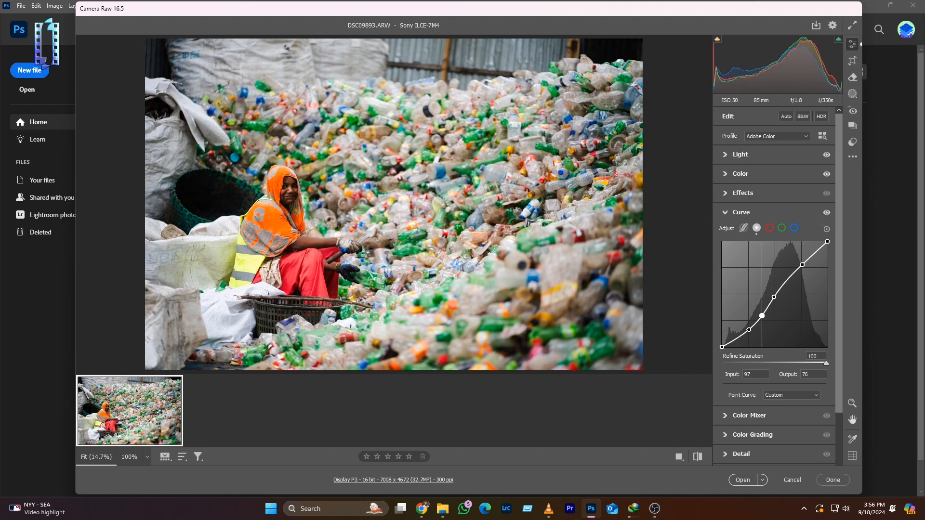
{"action": "left_click_drag", "start_coordinate": [793, 276], "coordinate": [792, 283]}
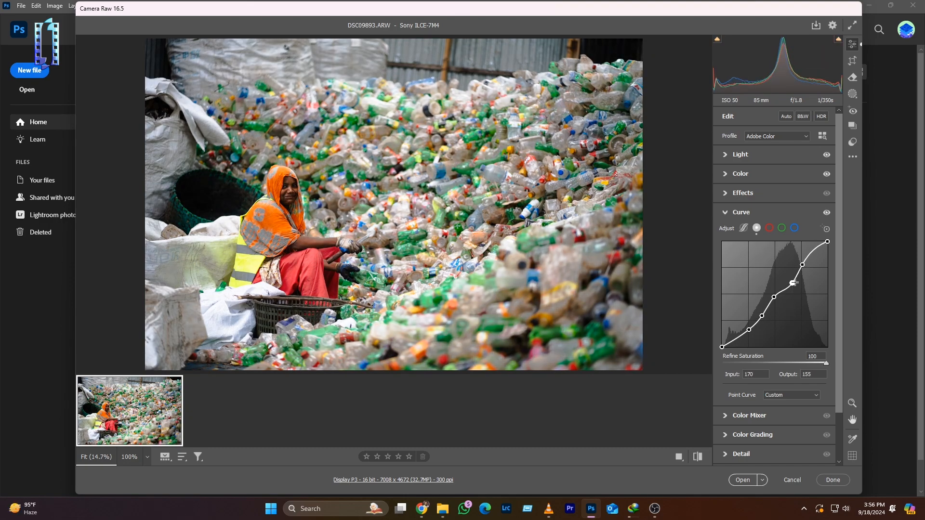
- Remove every intermediate point from the point curve to make it a straight diagonal
{"action": "double_click", "coordinate": [792, 283]}
{"action": "double_click", "coordinate": [802, 265]}
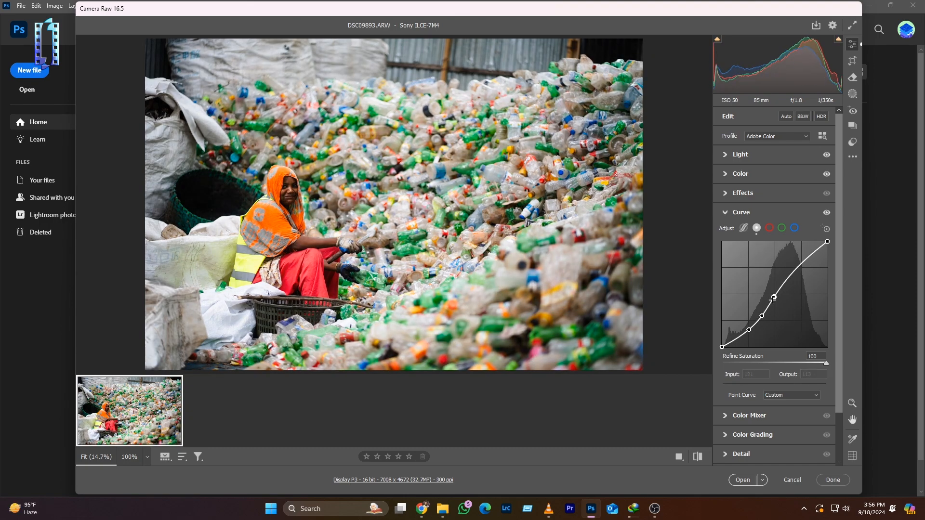
{"action": "double_click", "coordinate": [774, 298]}
{"action": "double_click", "coordinate": [761, 315]}
{"action": "double_click", "coordinate": [748, 330]}
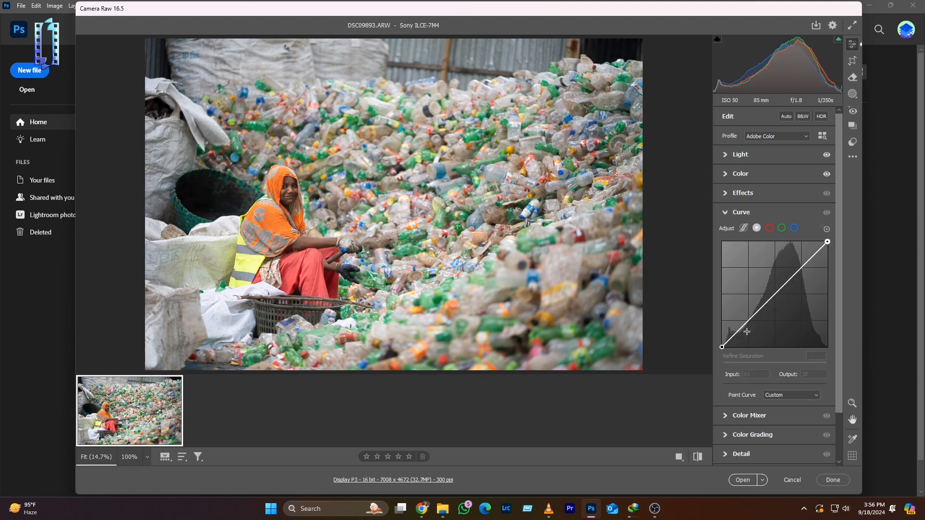
- Add shadow, midtone and highlight points to the red channel curve, with midtones near input 130, output 128 and highlights at 196
{"action": "left_click", "coordinate": [769, 231]}
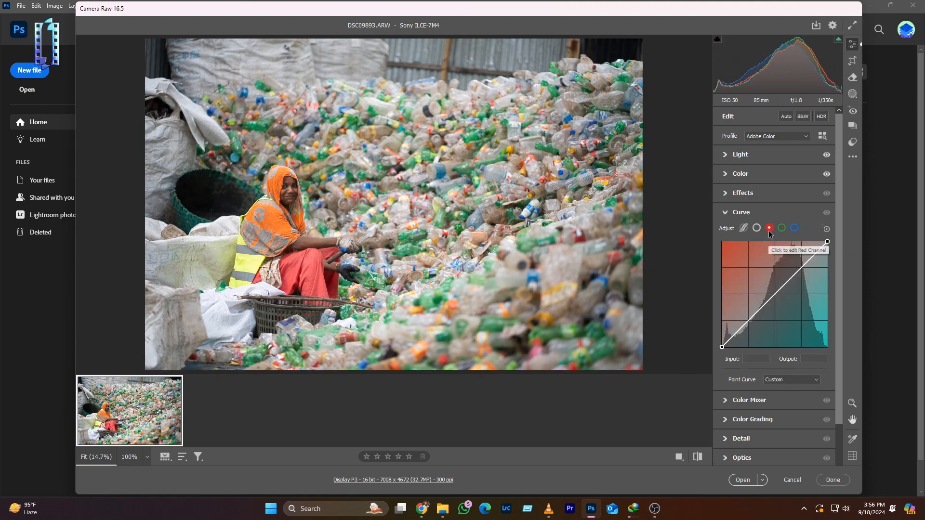
{"action": "left_click", "coordinate": [746, 321]}
{"action": "left_click", "coordinate": [776, 294]}
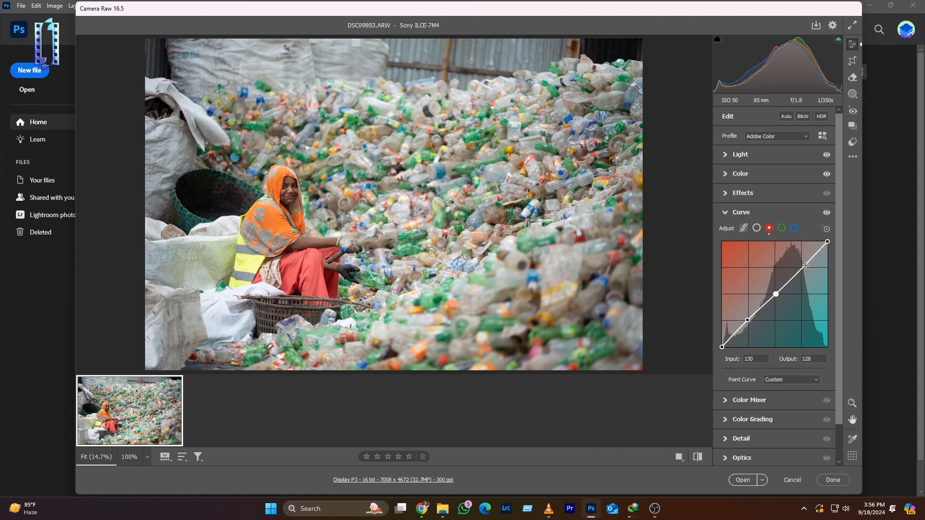
{"action": "left_click", "coordinate": [803, 266]}
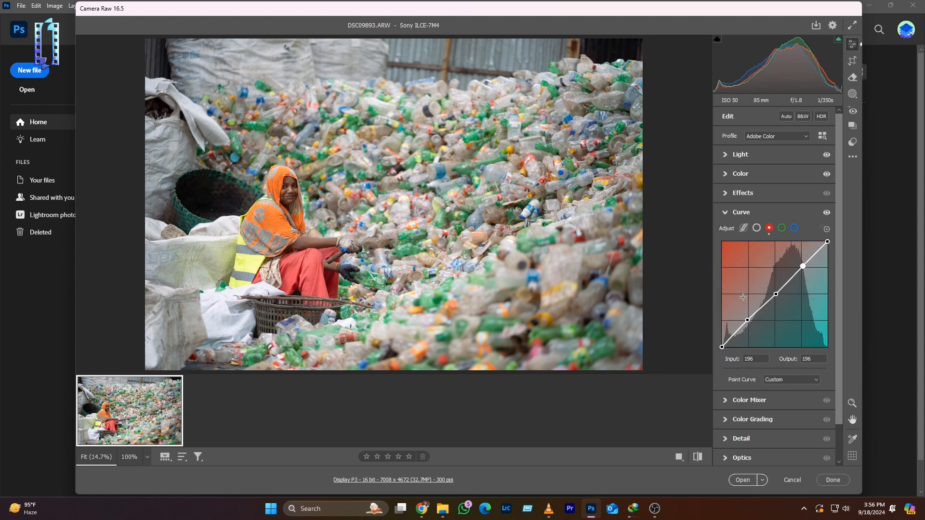
- Set the red curve's shadow point to input 66, output 59, and remove its highlight point after trying it at input 190, output 207
{"action": "left_click", "coordinate": [748, 320]}
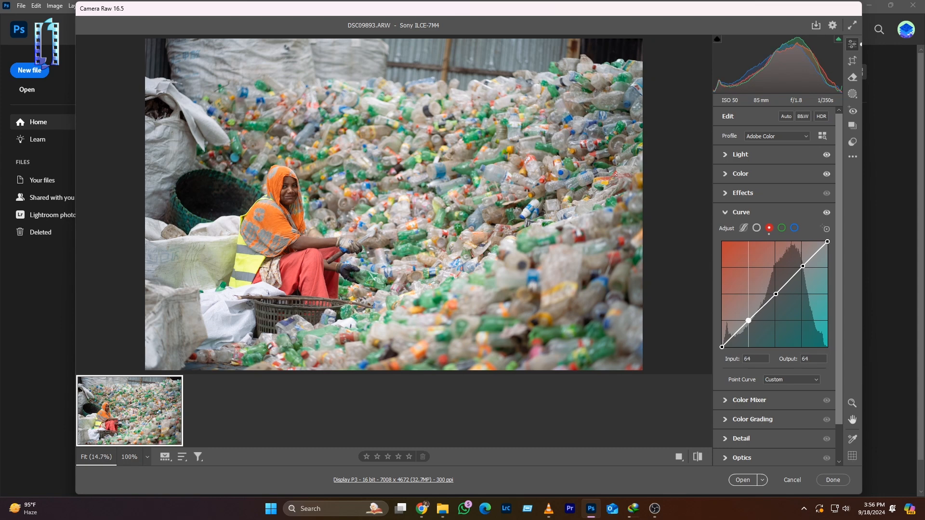
{"action": "left_click_drag", "start_coordinate": [749, 321], "coordinate": [750, 323]}
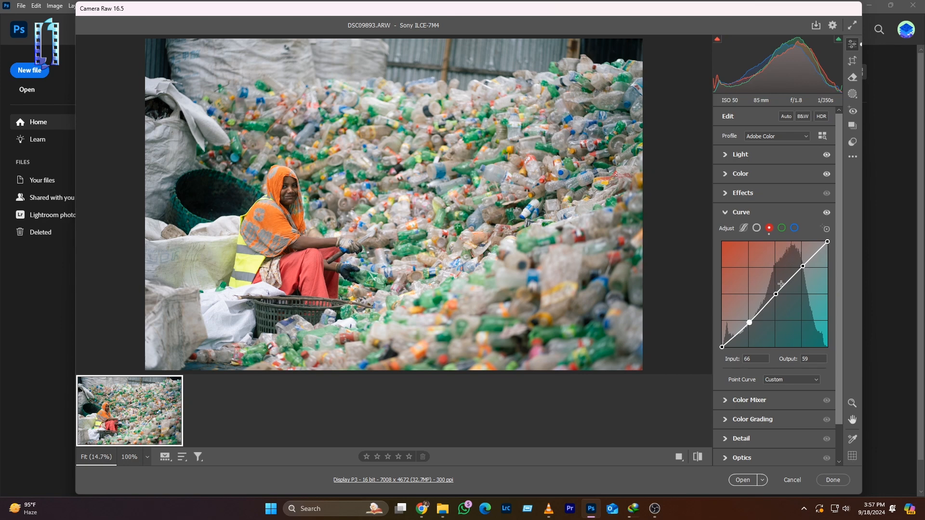
{"action": "left_click_drag", "start_coordinate": [802, 266], "coordinate": [801, 261]}
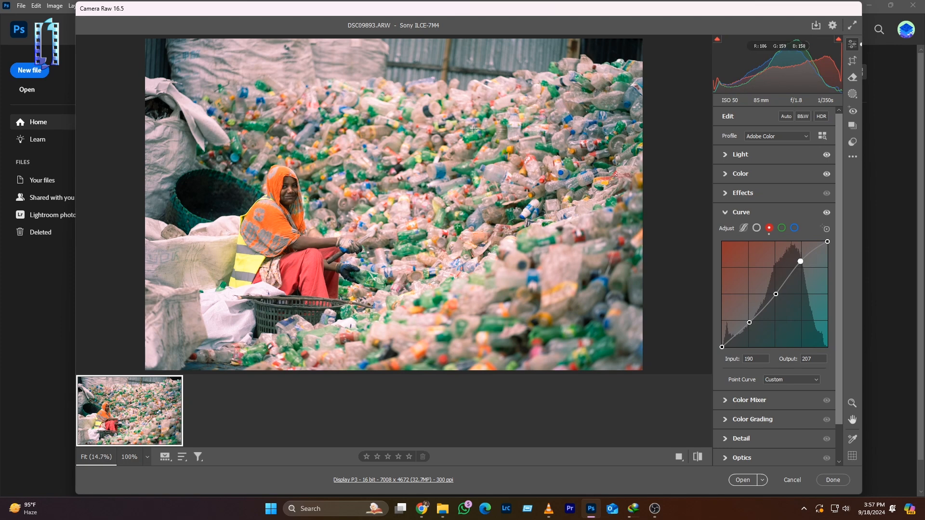
{"action": "double_click", "coordinate": [801, 262]}
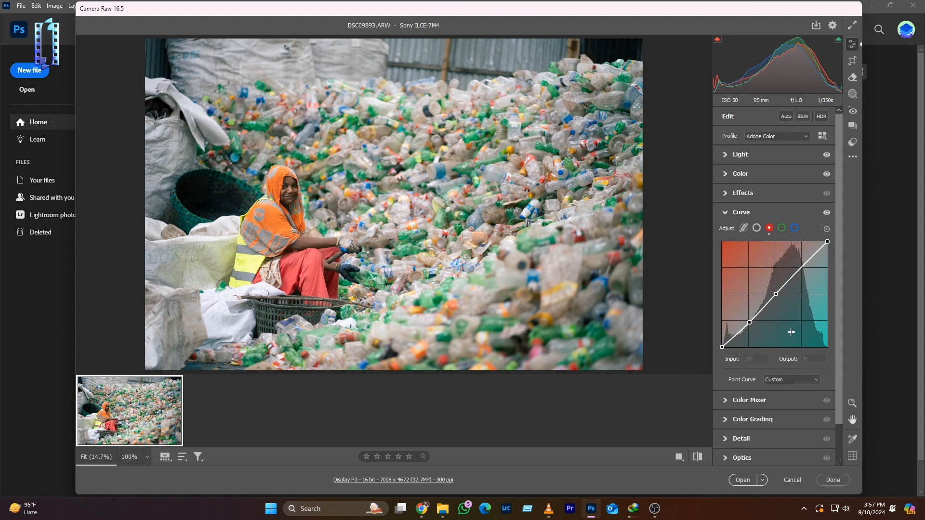
- Add green channel curve points at input 64, output 61 for shadows, 129/128 for midtones and 191/192 for highlights
{"action": "left_click", "coordinate": [782, 232]}
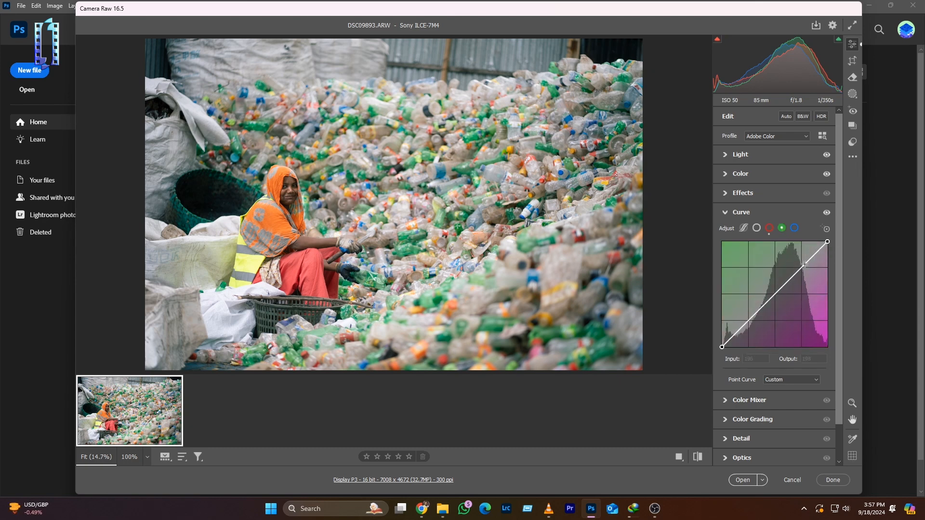
{"action": "left_click", "coordinate": [749, 322]}
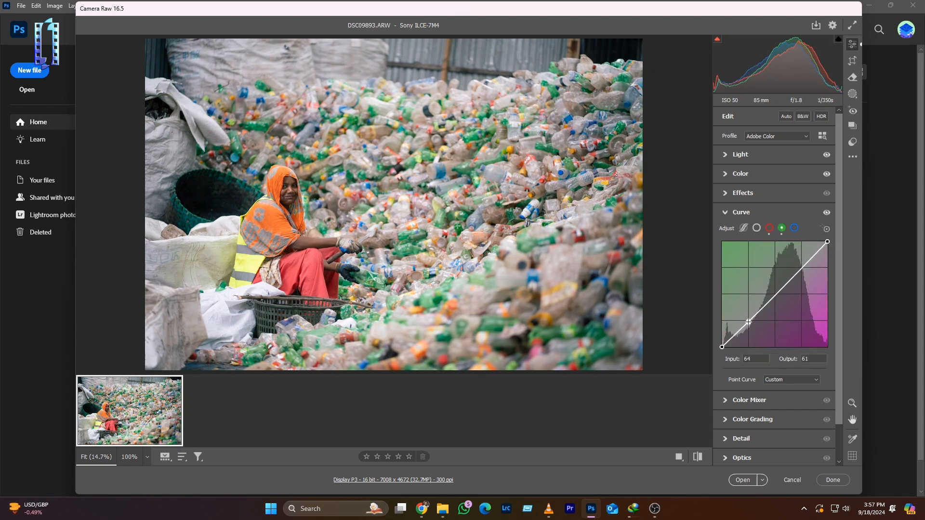
{"action": "left_click", "coordinate": [777, 295]}
{"action": "left_click", "coordinate": [801, 268]}
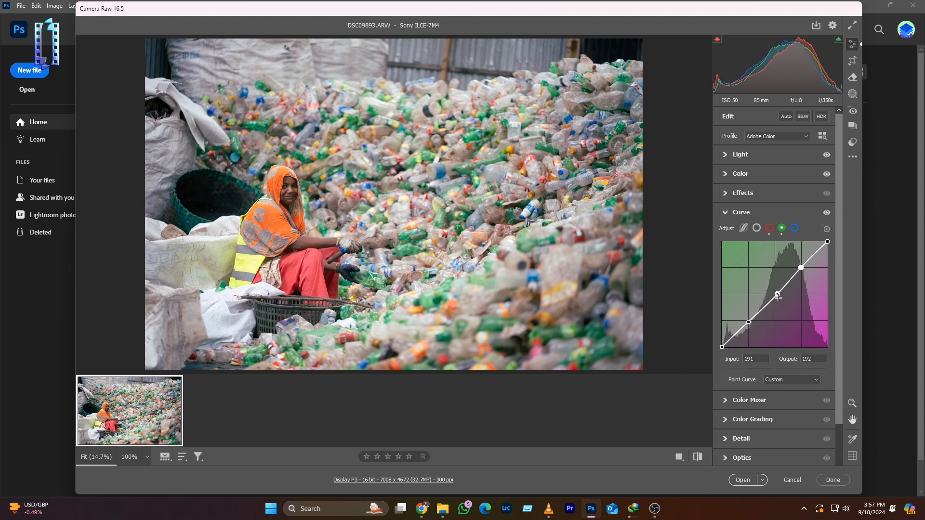
{"action": "left_click_drag", "start_coordinate": [777, 294], "coordinate": [775, 294]}
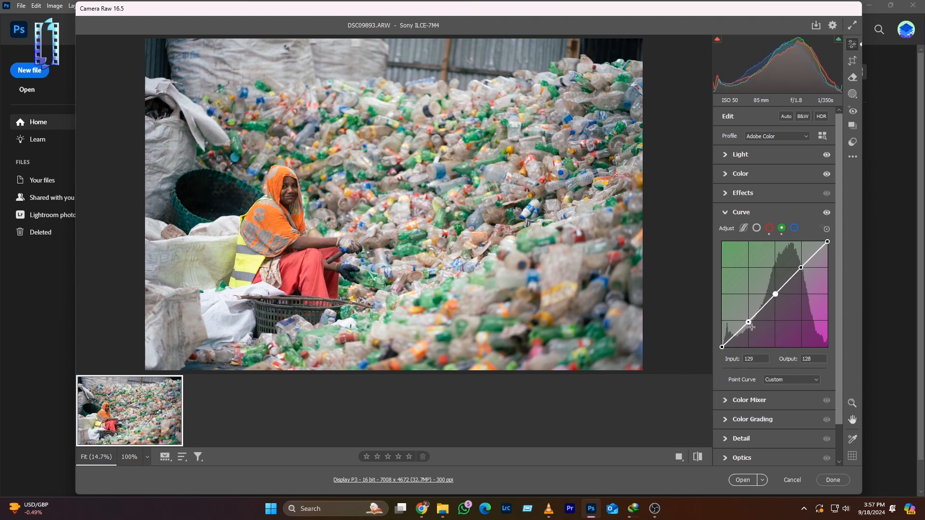
- Remove the green curve's shadow point after trying it at input 71, output 51, and its highlight point after trying it slightly raised
{"action": "left_click_drag", "start_coordinate": [748, 322], "coordinate": [751, 326]}
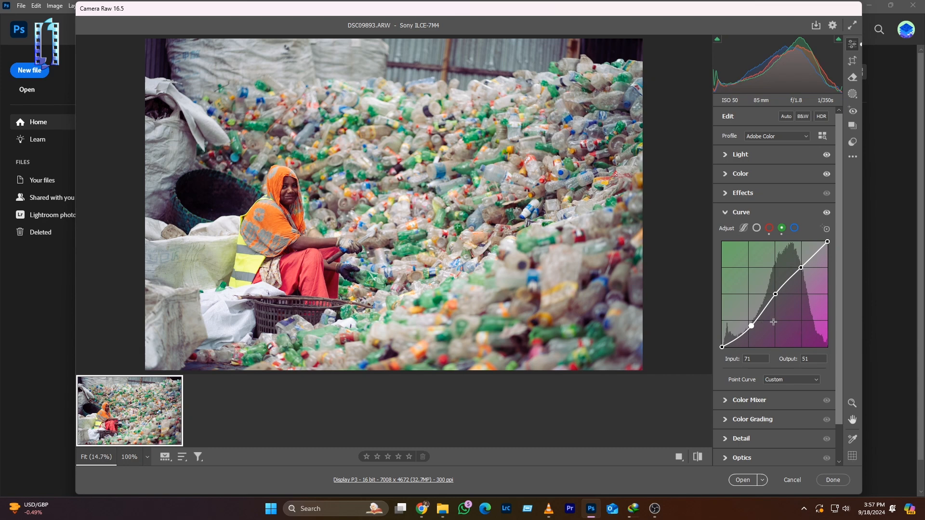
{"action": "double_click", "coordinate": [752, 327]}
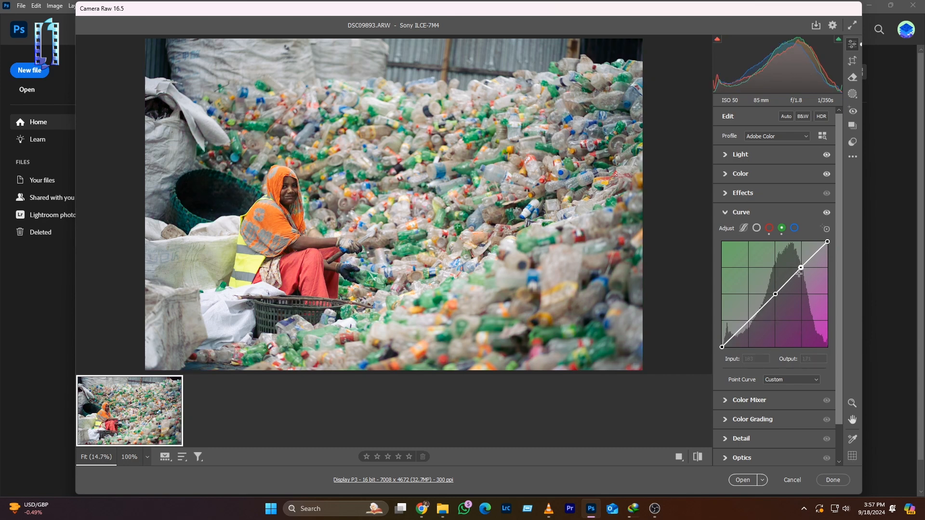
{"action": "left_click", "coordinate": [774, 293]}
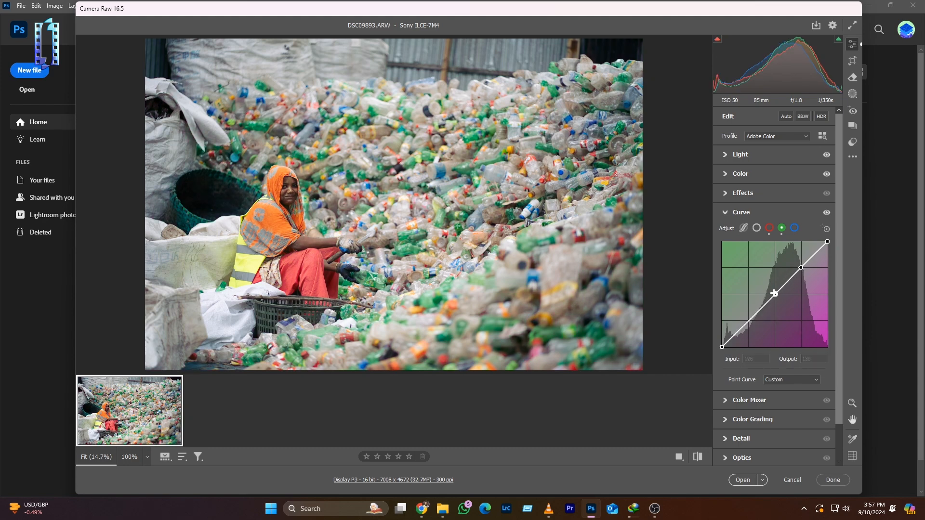
{"action": "left_click_drag", "start_coordinate": [800, 267], "coordinate": [796, 262]}
{"action": "double_click", "coordinate": [797, 262]}
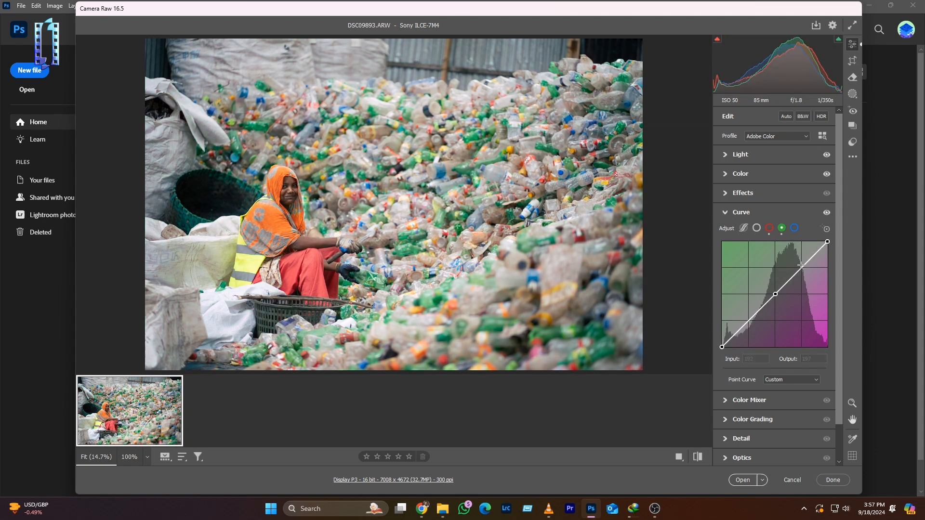
- Add shadow, midtone and highlight points to the blue channel curve, and pull the highlight point slightly below the diagonal
{"action": "left_click", "coordinate": [794, 228]}
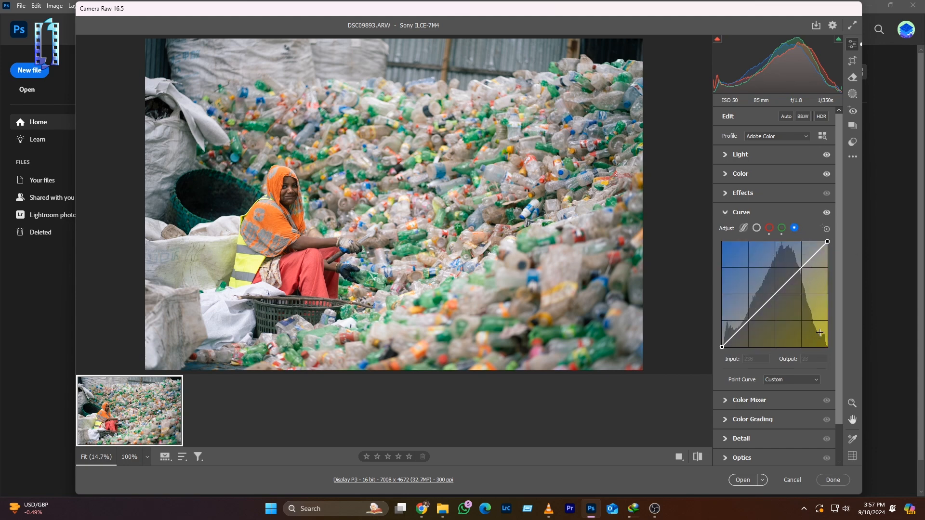
{"action": "left_click", "coordinate": [748, 320]}
{"action": "left_click", "coordinate": [776, 292]}
{"action": "left_click", "coordinate": [801, 265]}
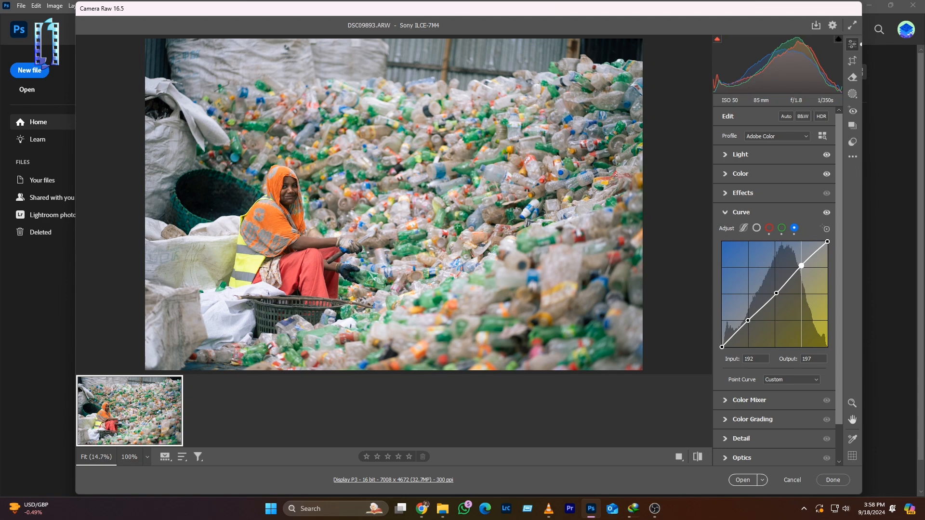
{"action": "left_click", "coordinate": [802, 266]}
{"action": "left_click_drag", "start_coordinate": [803, 266], "coordinate": [803, 268]}
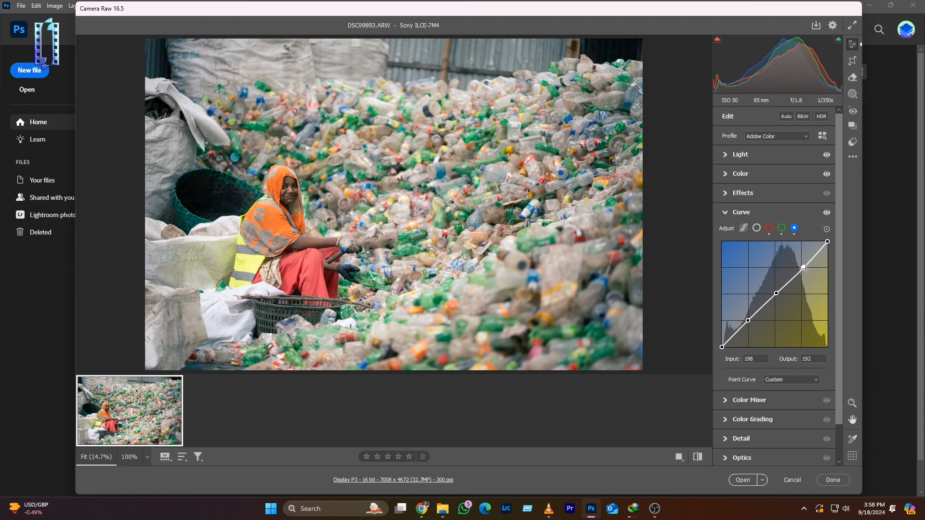
{"action": "left_click_drag", "start_coordinate": [803, 267], "coordinate": [801, 269]}
- Set the red channel curve's shadow point to input 69, output 60, and collapse the curve settings
{"action": "left_click", "coordinate": [768, 229]}
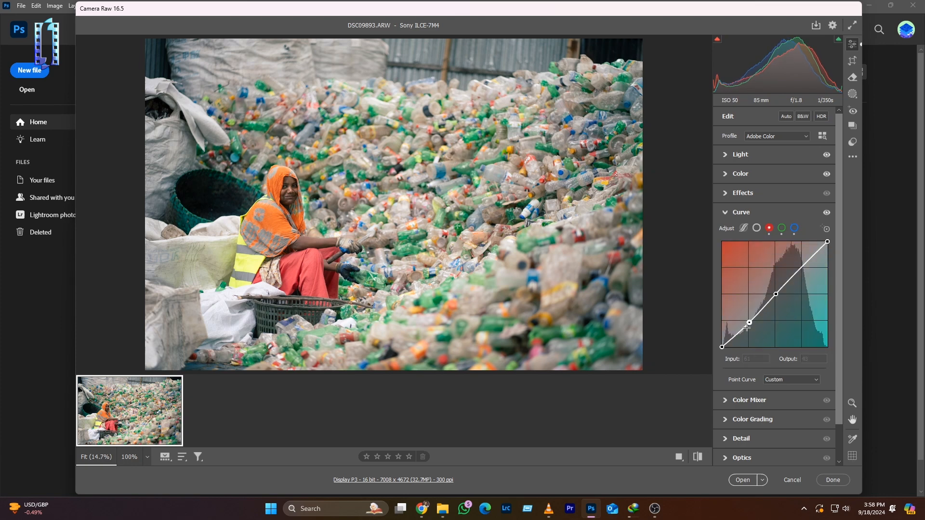
{"action": "left_click_drag", "start_coordinate": [746, 327], "coordinate": [750, 322]}
{"action": "left_click", "coordinate": [725, 214]}
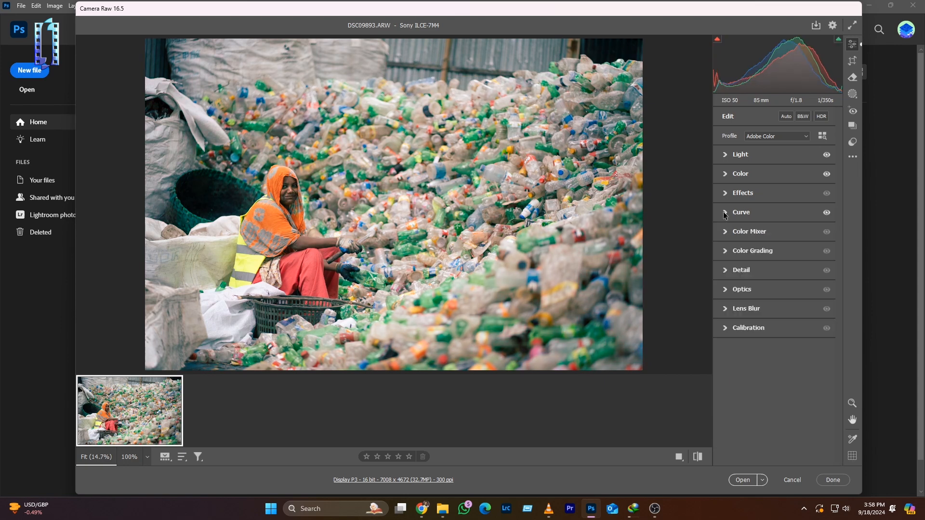
- Hide the curve adjustments to compare the photo without them
{"action": "left_click", "coordinate": [725, 214]}
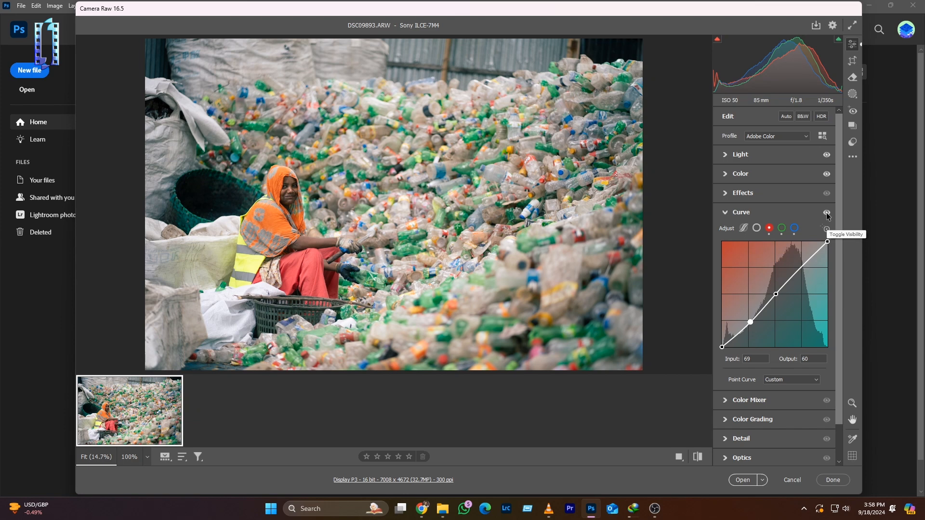
{"action": "left_click", "coordinate": [722, 216]}
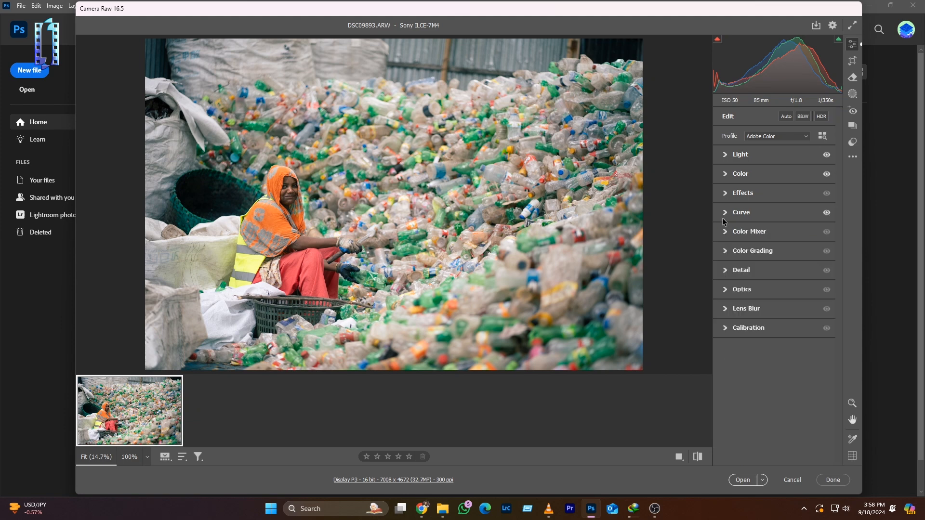
{"action": "left_click", "coordinate": [827, 213]}
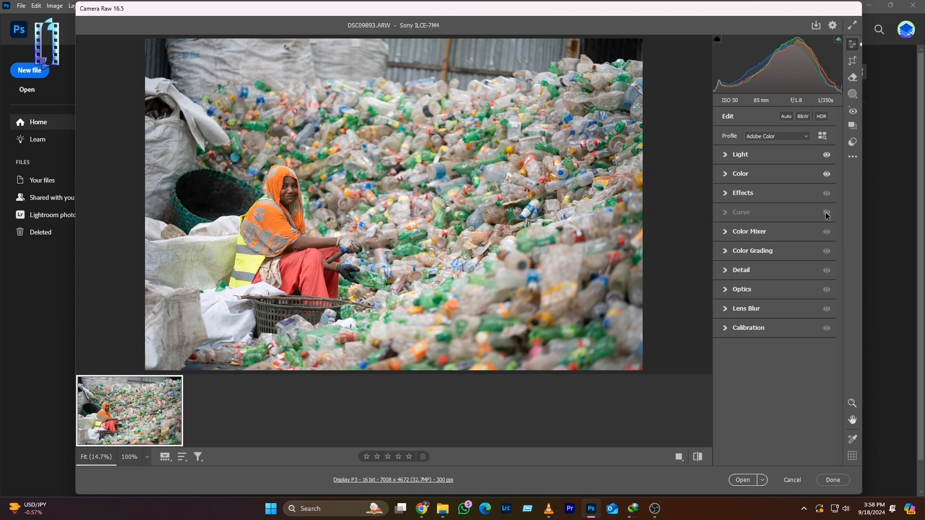
- Turn the curve adjustments back on and shift the Greens hue to +6 in the Color Mixer
{"action": "left_click", "coordinate": [826, 213]}
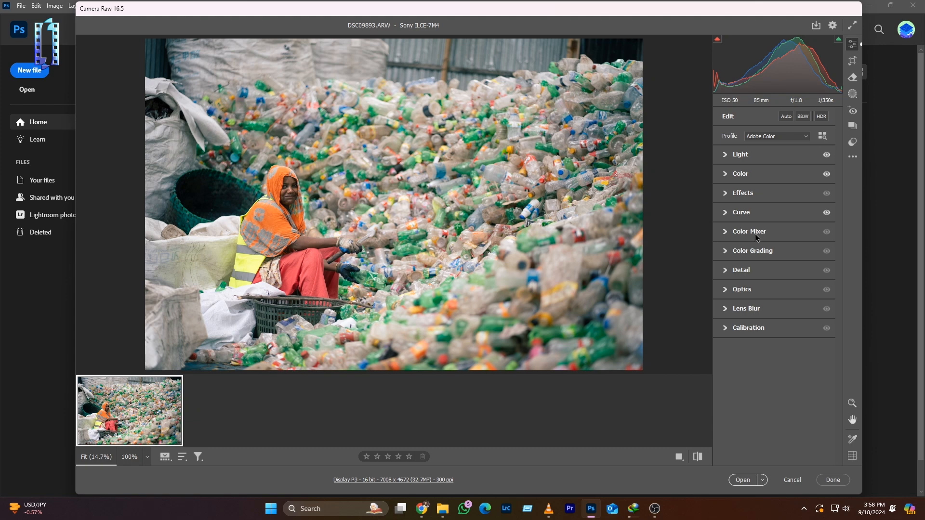
{"action": "left_click", "coordinate": [728, 233]}
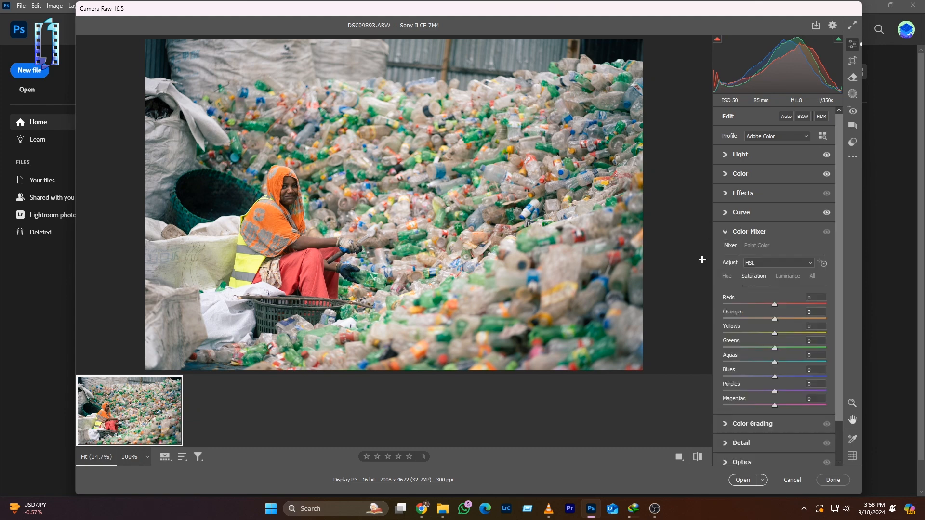
{"action": "left_click", "coordinate": [727, 276]}
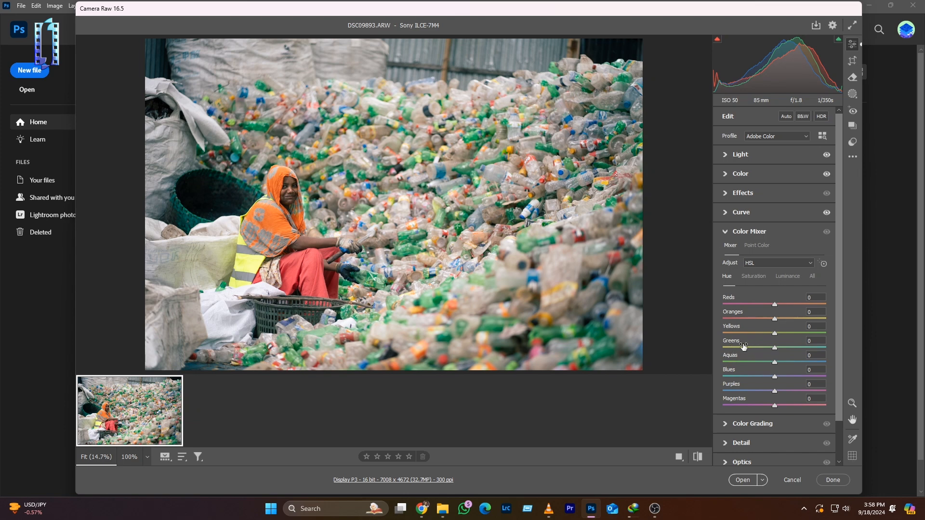
{"action": "mouse_move", "coordinate": [774, 347]}
{"action": "left_mouse_down"}
{"action": "mouse_move", "coordinate": [831, 353]}
{"action": "mouse_move", "coordinate": [716, 340]}
{"action": "mouse_move", "coordinate": [813, 345]}
{"action": "mouse_move", "coordinate": [754, 351]}
{"action": "mouse_move", "coordinate": [784, 353]}
{"action": "mouse_move", "coordinate": [777, 355]}
{"action": "left_mouse_up"}
- Try the Reds hue at -100, reset it to 0, and raise the Greens hue to +14
{"action": "left_click_drag", "start_coordinate": [774, 305], "coordinate": [696, 312]}
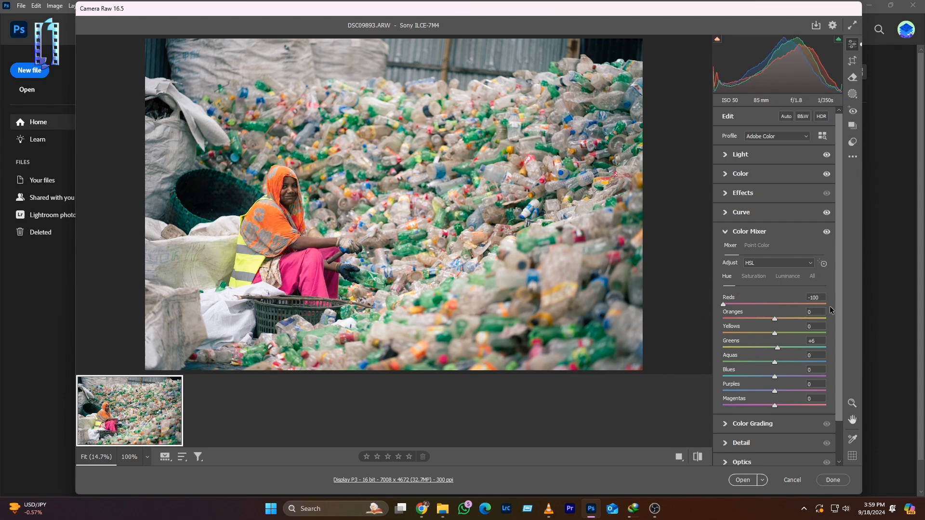
{"action": "left_click", "coordinate": [818, 297]}
{"action": "type", "text": "0"}
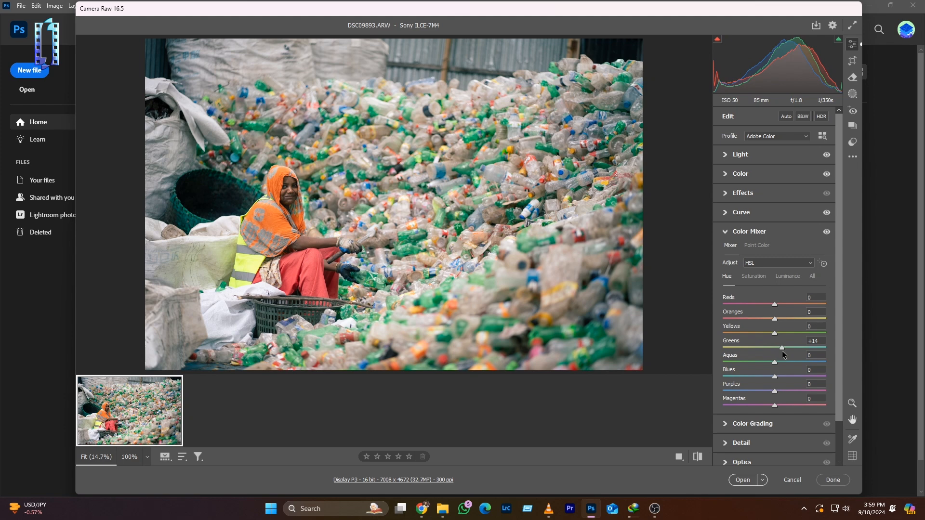
- Try raising the Reds saturation to +64 in the Color Mixer, and reset it to 0
{"action": "left_click", "coordinate": [754, 277]}
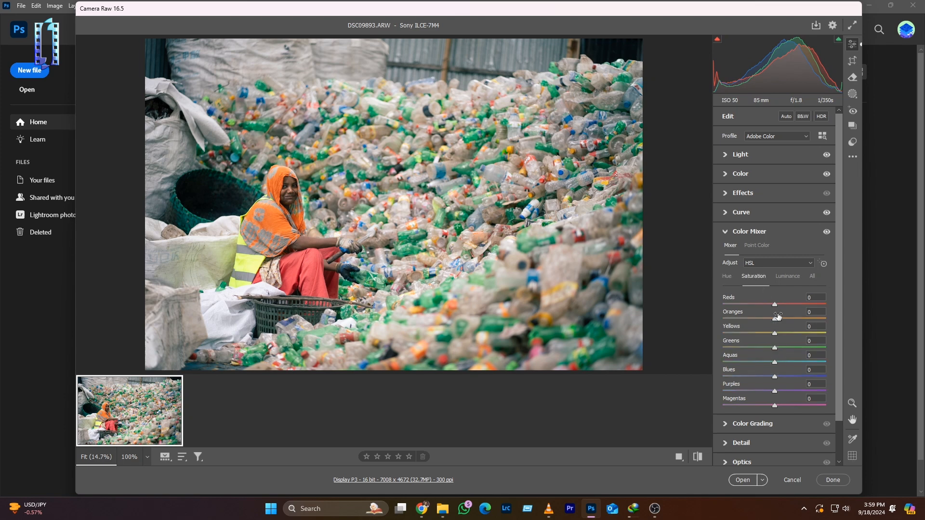
{"action": "left_click", "coordinate": [727, 276]}
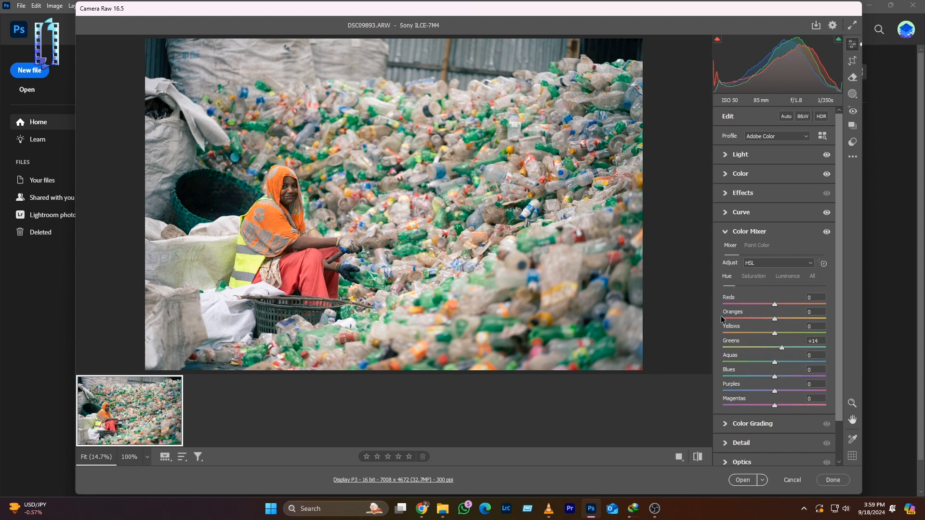
{"action": "left_click", "coordinate": [750, 279]}
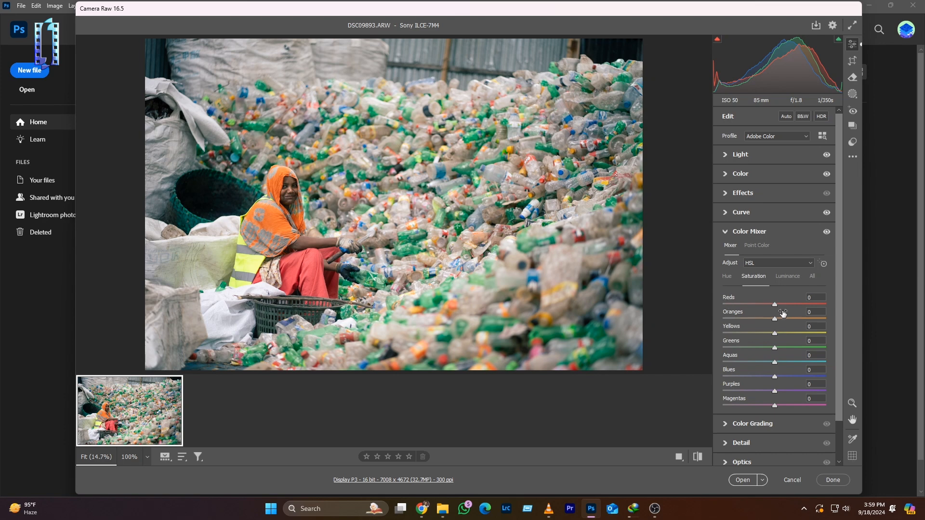
{"action": "left_click_drag", "start_coordinate": [774, 306], "coordinate": [807, 304]}
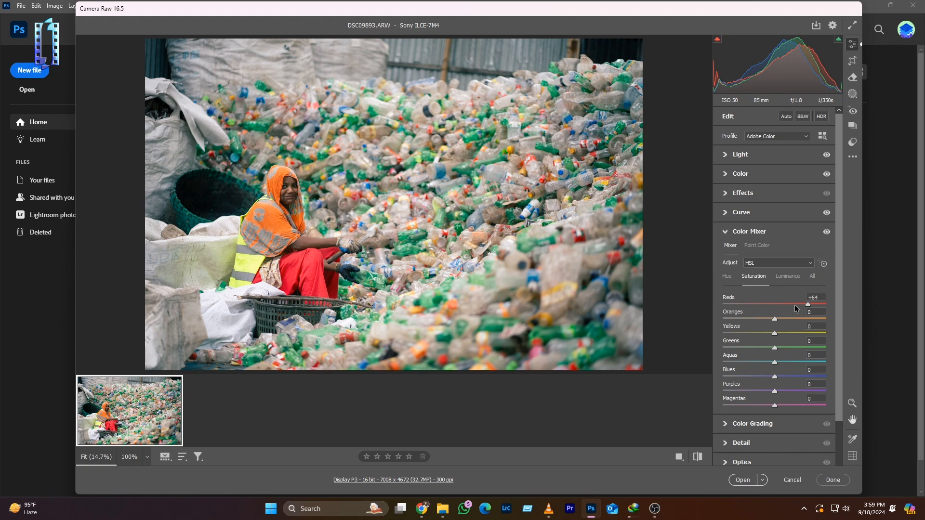
{"action": "mouse_move", "coordinate": [795, 306]}
{"action": "left_mouse_down"}
{"action": "mouse_move", "coordinate": [740, 313]}
{"action": "mouse_move", "coordinate": [787, 314]}
{"action": "left_mouse_up"}
{"action": "left_click", "coordinate": [809, 297]}
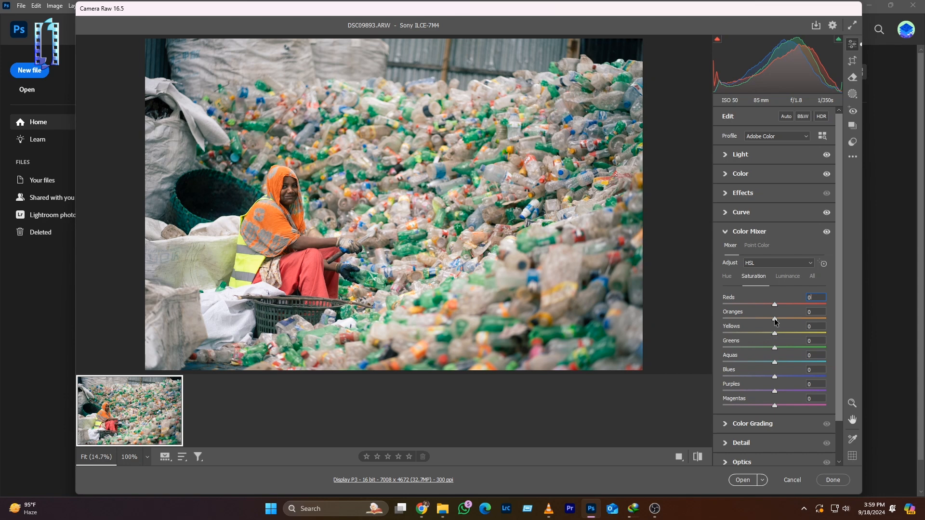
- Set the Color Mixer saturation to +10 for Oranges, +4 for Reds and +38 for Greens, comparing the photo without the mixer
{"action": "mouse_move", "coordinate": [775, 320]}
{"action": "left_mouse_down"}
{"action": "mouse_move", "coordinate": [792, 320]}
{"action": "mouse_move", "coordinate": [783, 327]}
{"action": "left_mouse_up"}
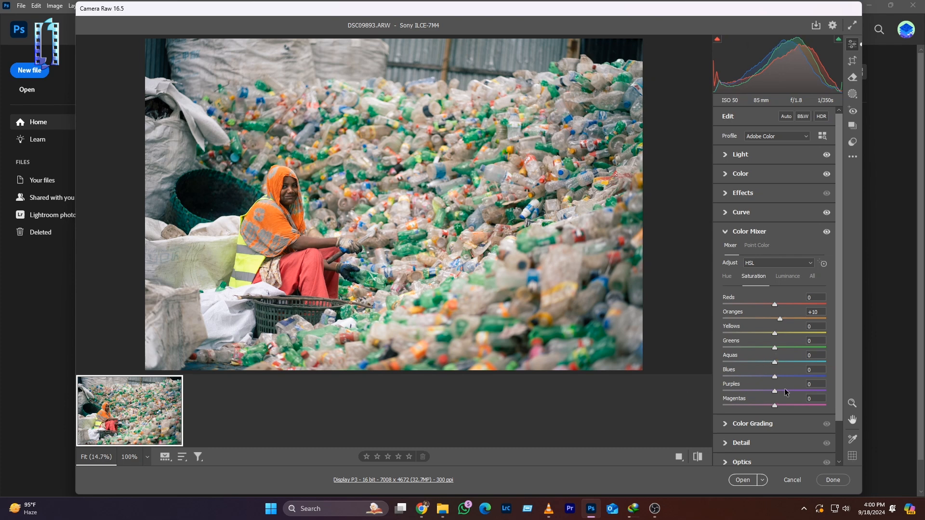
{"action": "left_click_drag", "start_coordinate": [775, 350], "coordinate": [778, 351]}
{"action": "left_click_drag", "start_coordinate": [774, 305], "coordinate": [775, 306]}
{"action": "left_click", "coordinate": [827, 234]}
{"action": "left_click", "coordinate": [827, 233]}
{"action": "left_click_drag", "start_coordinate": [787, 347], "coordinate": [794, 348]}
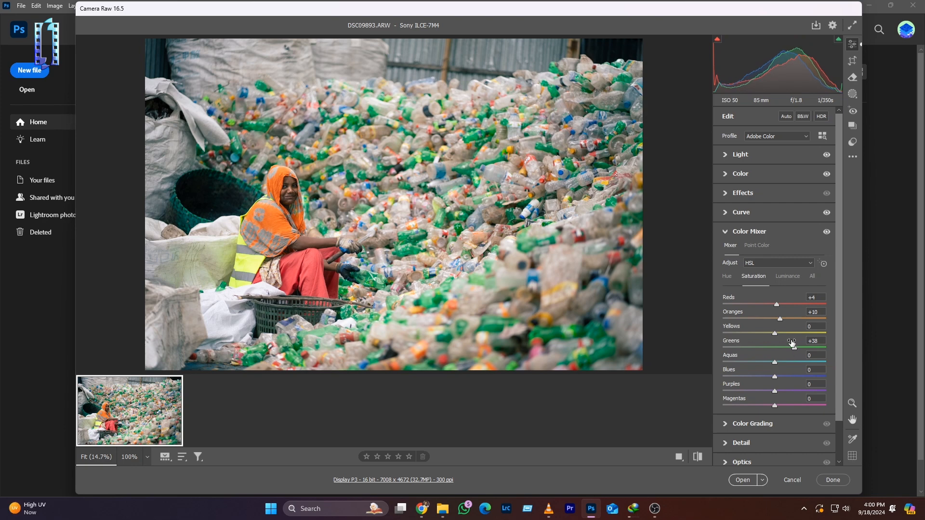
- Try raising the Reds luminance to +87 in the Color Mixer, and return it to 0
{"action": "left_click", "coordinate": [788, 280]}
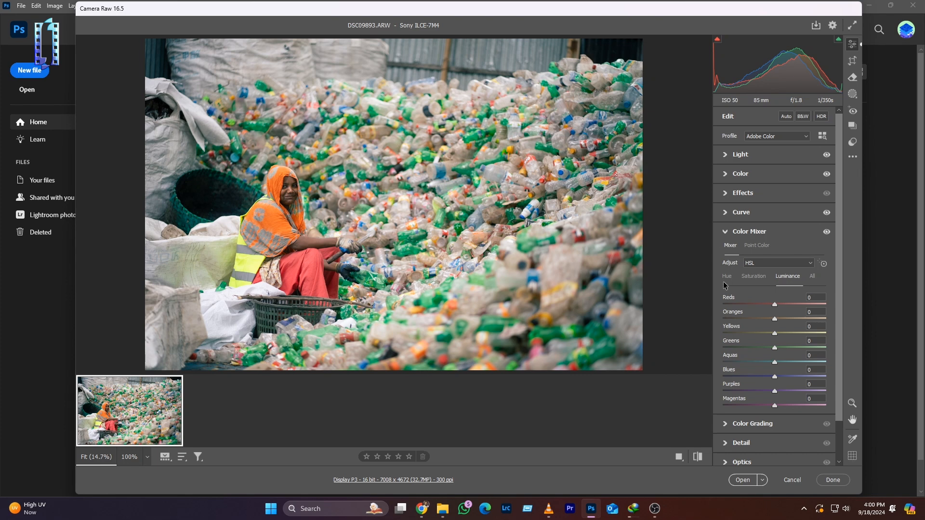
{"action": "left_click", "coordinate": [758, 279]}
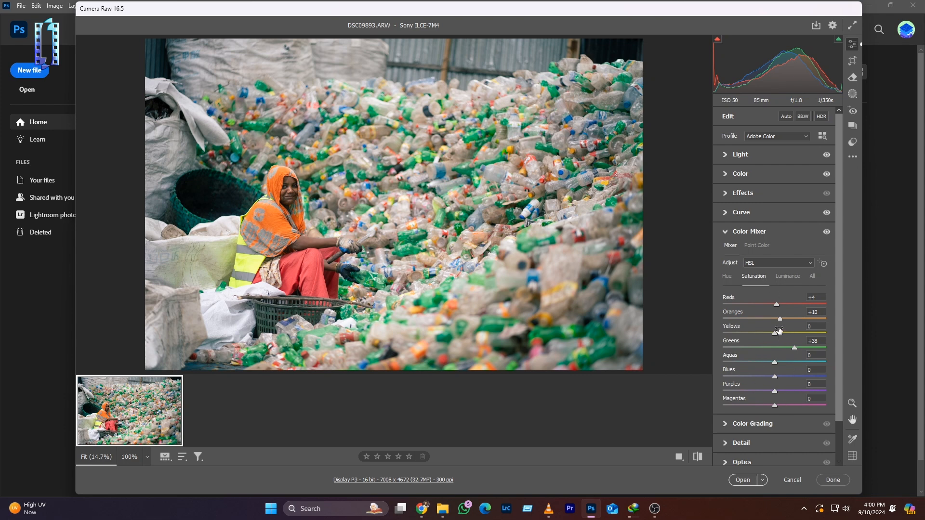
{"action": "left_click", "coordinate": [788, 277]}
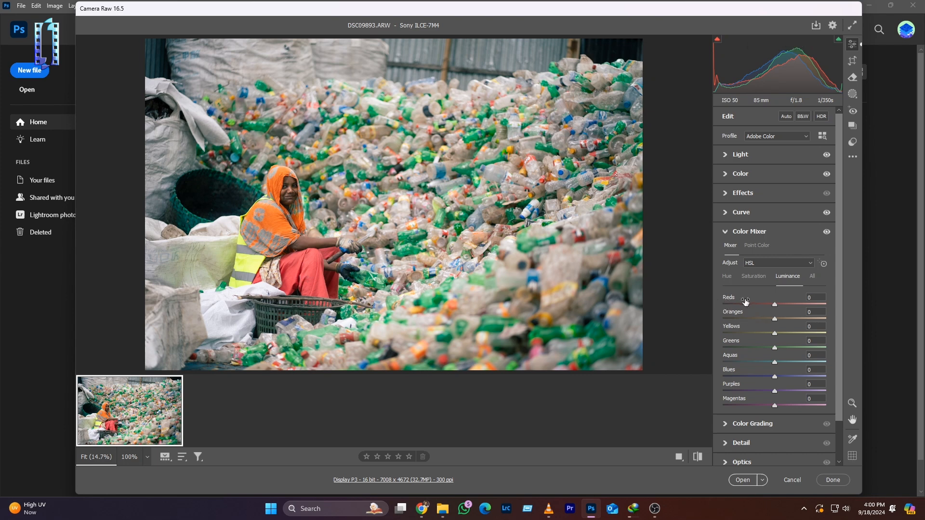
{"action": "left_click_drag", "start_coordinate": [775, 304], "coordinate": [820, 304]}
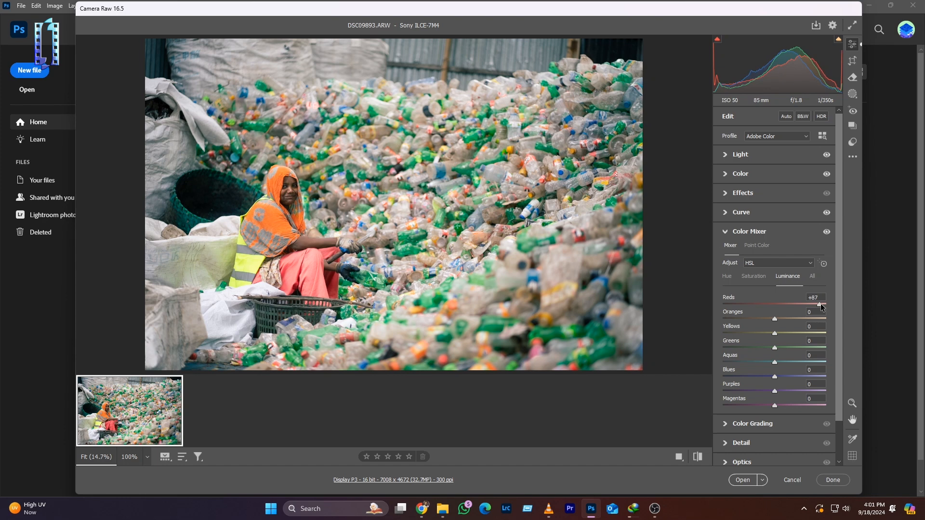
{"action": "left_click_drag", "start_coordinate": [818, 303], "coordinate": [777, 304]}
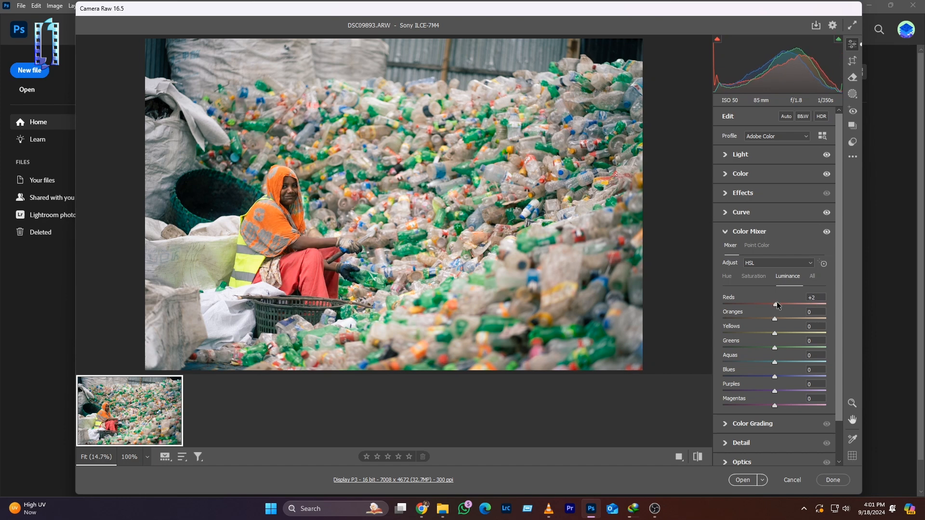
{"action": "left_click", "coordinate": [820, 295]}
{"action": "type", "text": "0"}
- Set the Oranges luminance to +5 and compare the whole photo with and without the Color Mixer adjustments
{"action": "mouse_move", "coordinate": [782, 317]}
{"action": "left_mouse_down"}
{"action": "mouse_move", "coordinate": [771, 320]}
{"action": "mouse_move", "coordinate": [790, 320]}
{"action": "mouse_move", "coordinate": [777, 327]}
{"action": "left_mouse_up"}
{"action": "left_click", "coordinate": [827, 231]}
{"action": "left_click", "coordinate": [827, 231]}
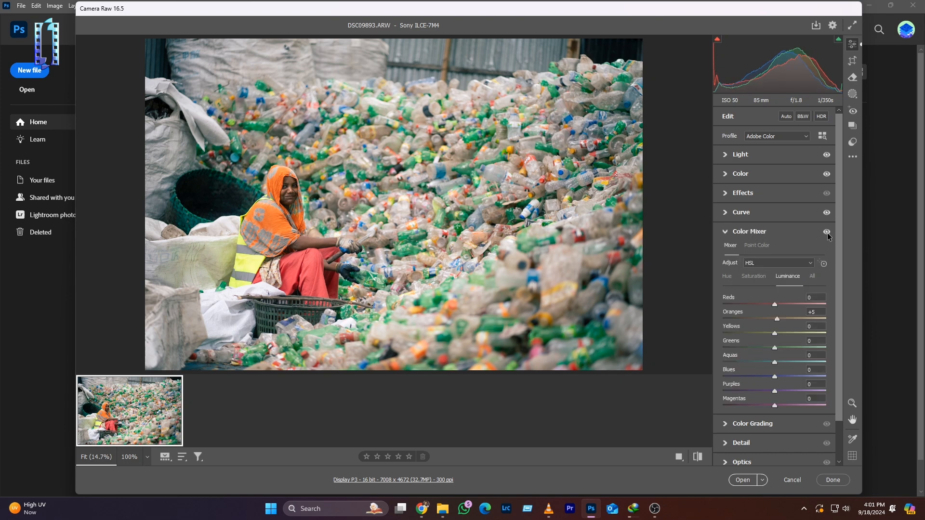
{"action": "left_click", "coordinate": [826, 231]}
{"action": "left_click", "coordinate": [827, 231]}
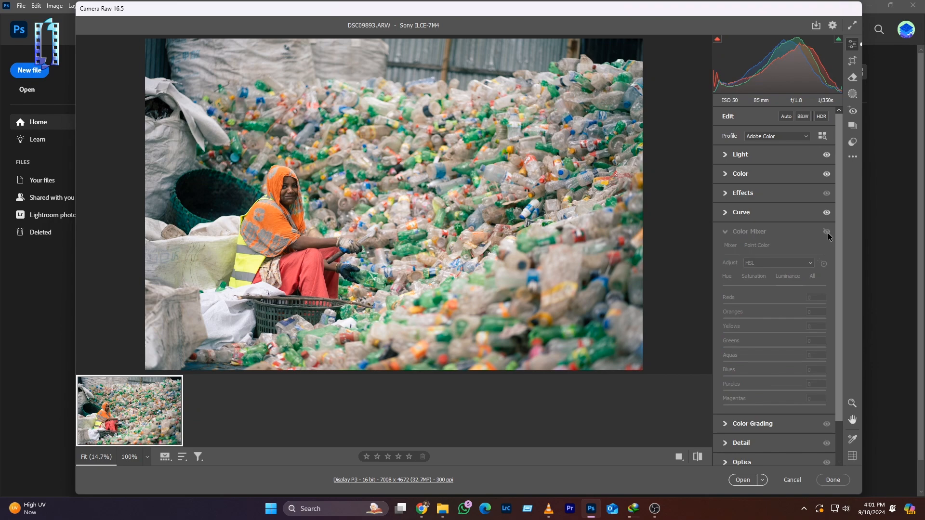
- Examine the green bottle in the woman's gloved hand up close with and without the Color Mixer adjustments
{"action": "scroll", "coordinate": [578, 219], "scroll_direction": "up", "scroll_amount": 7}
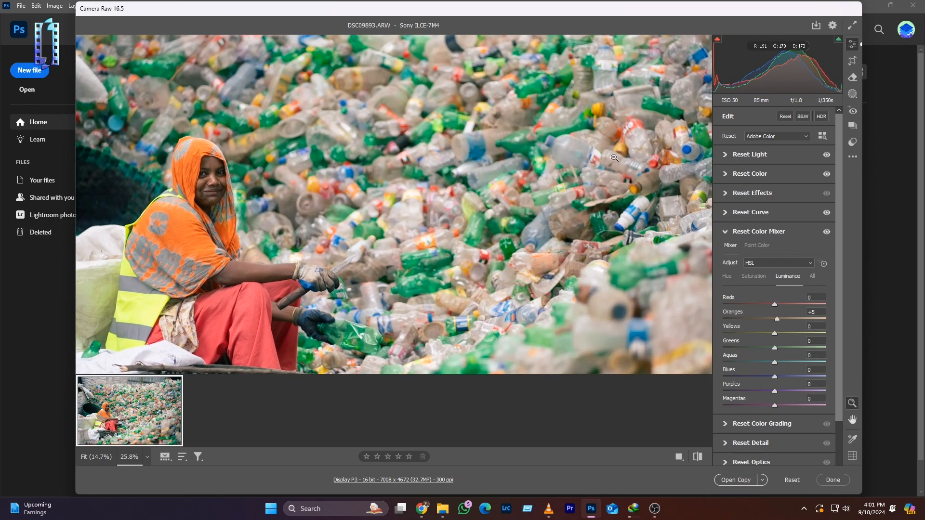
{"action": "scroll", "coordinate": [524, 233], "scroll_direction": "up", "scroll_amount": 5}
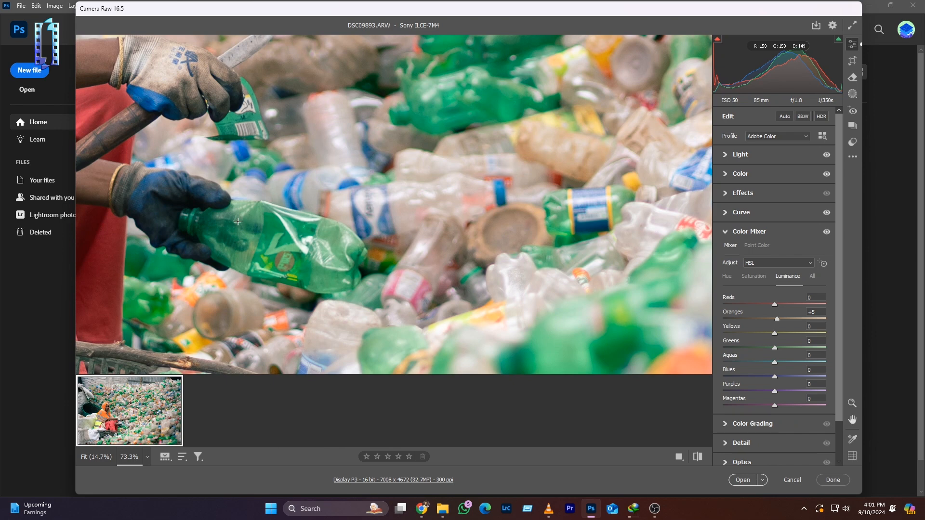
{"action": "left_click", "coordinate": [827, 232]}
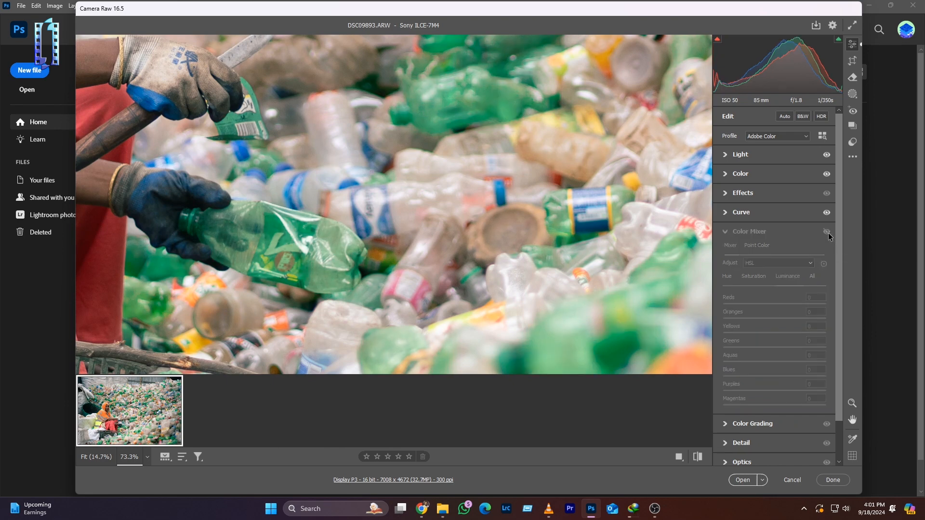
{"action": "left_click", "coordinate": [827, 232]}
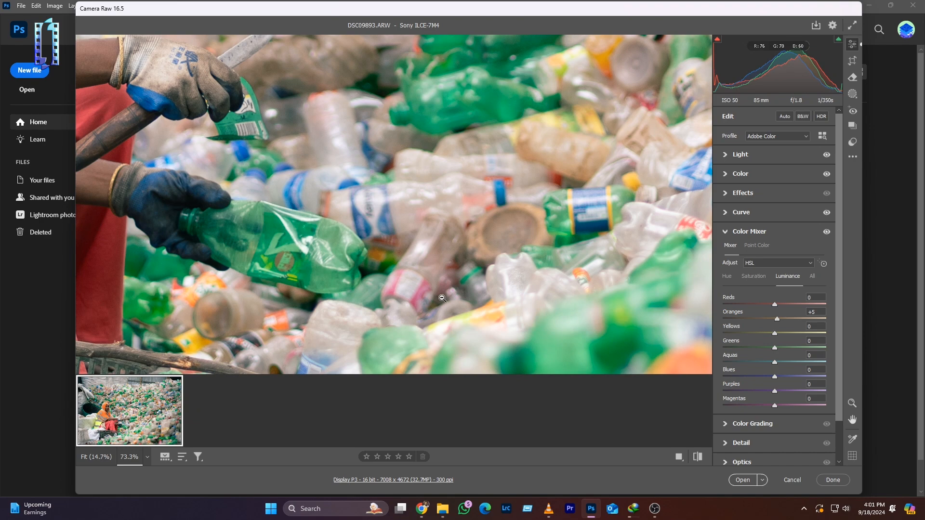
{"action": "scroll", "coordinate": [443, 287], "scroll_direction": "down", "scroll_amount": 6}
{"action": "scroll", "coordinate": [442, 287], "scroll_direction": "down", "scroll_amount": 4}
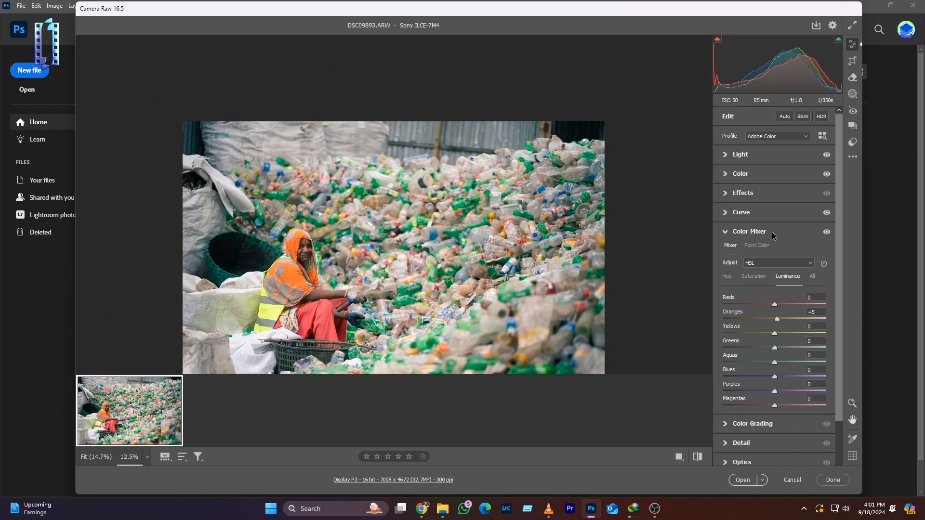
- Collapse the Color Mixer, open the Color Grading settings, and compare the photo before and after the edits
{"action": "left_click", "coordinate": [726, 232]}
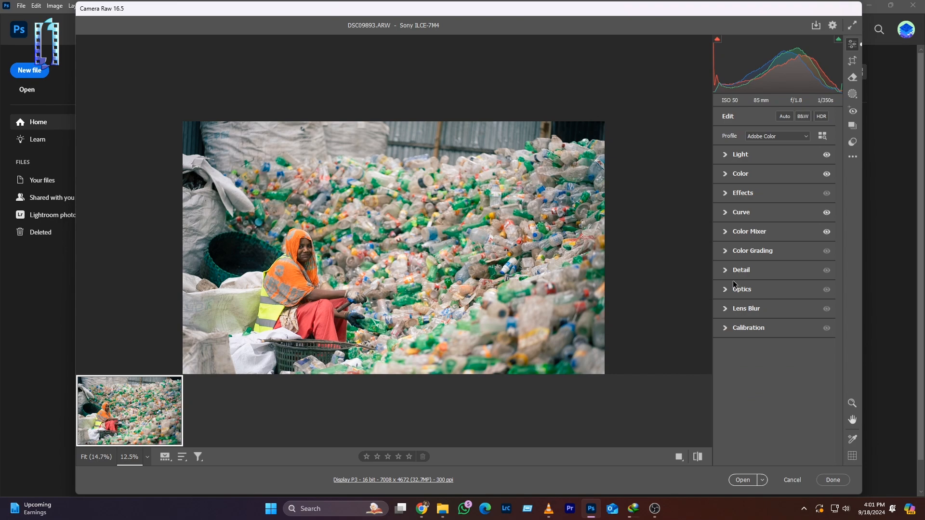
{"action": "left_click", "coordinate": [726, 251]}
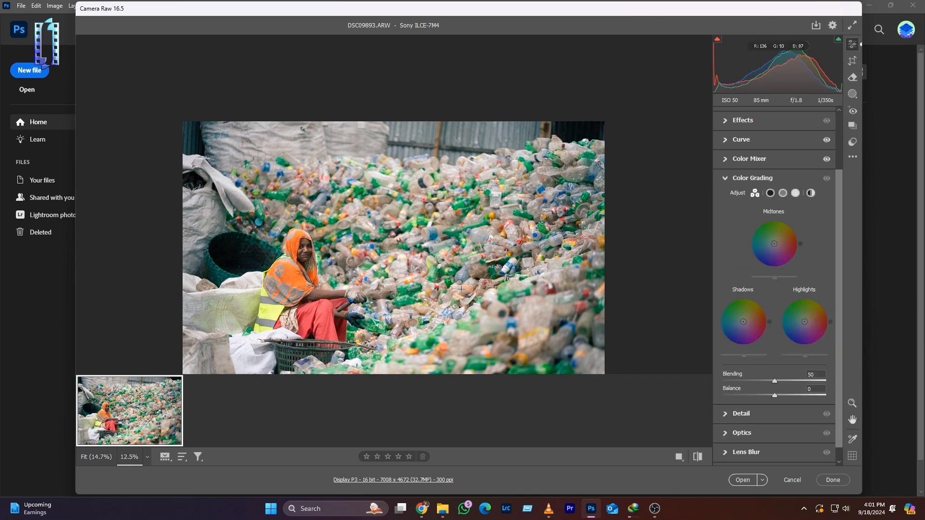
{"action": "key", "text": "backslash"}
{"action": "key", "text": "backslash"}
{"action": "key", "text": "backslash"}
{"action": "key", "text": "backslash"}
{"action": "scroll", "coordinate": [375, 274], "scroll_direction": "up", "scroll_amount": 2}
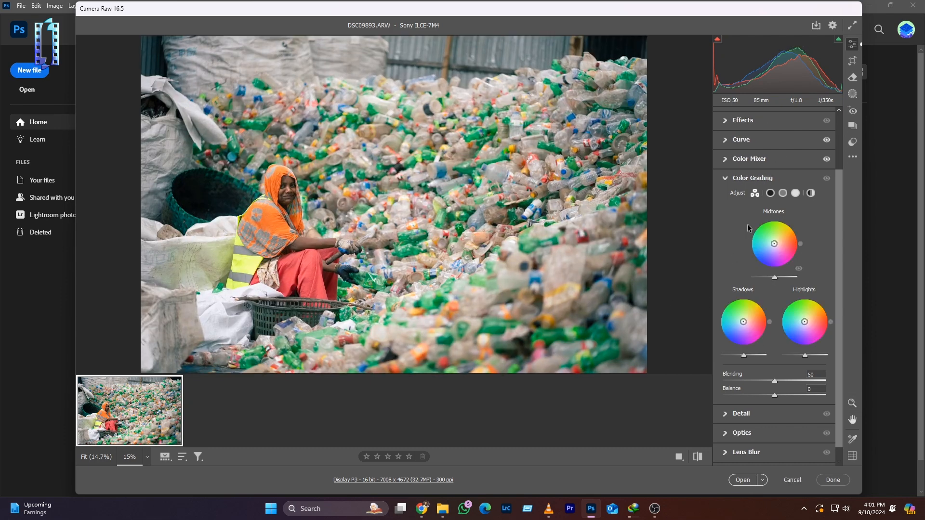
{"action": "left_click", "coordinate": [782, 193]}
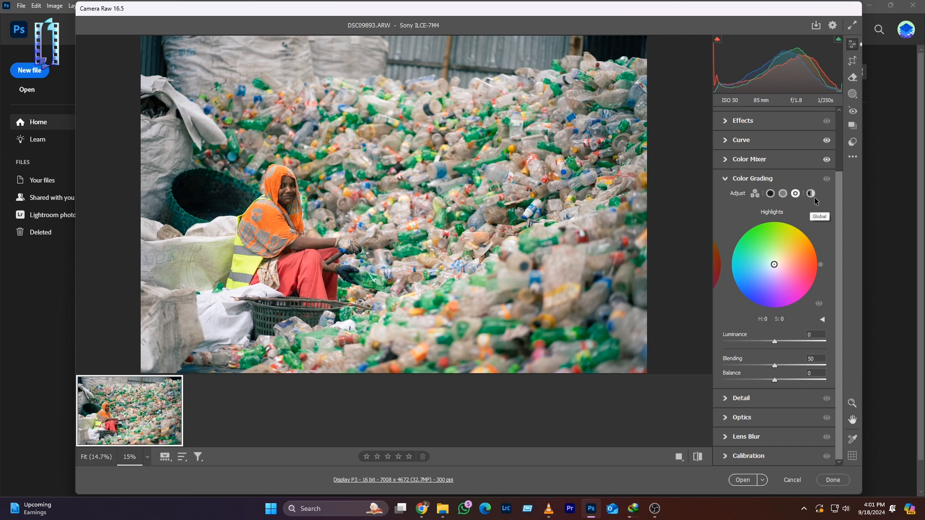
{"action": "left_click", "coordinate": [795, 194]}
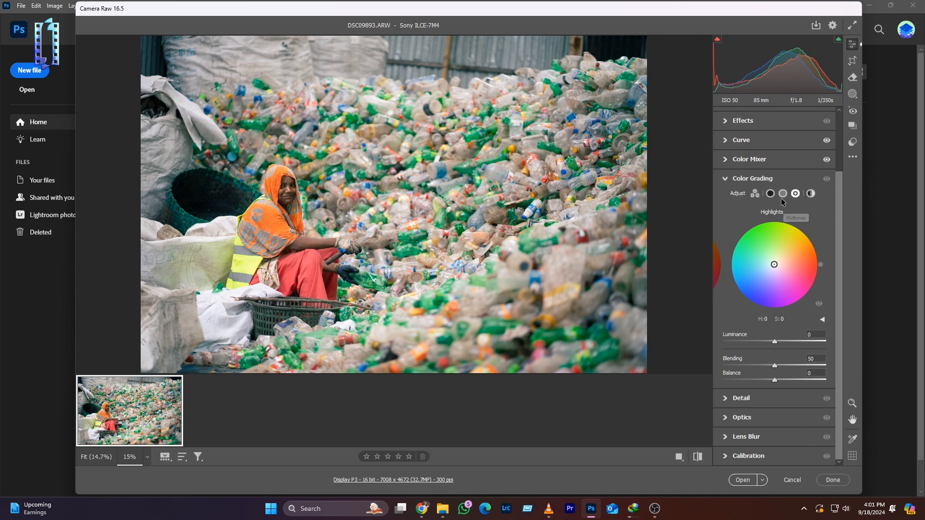
{"action": "left_click", "coordinate": [754, 194]}
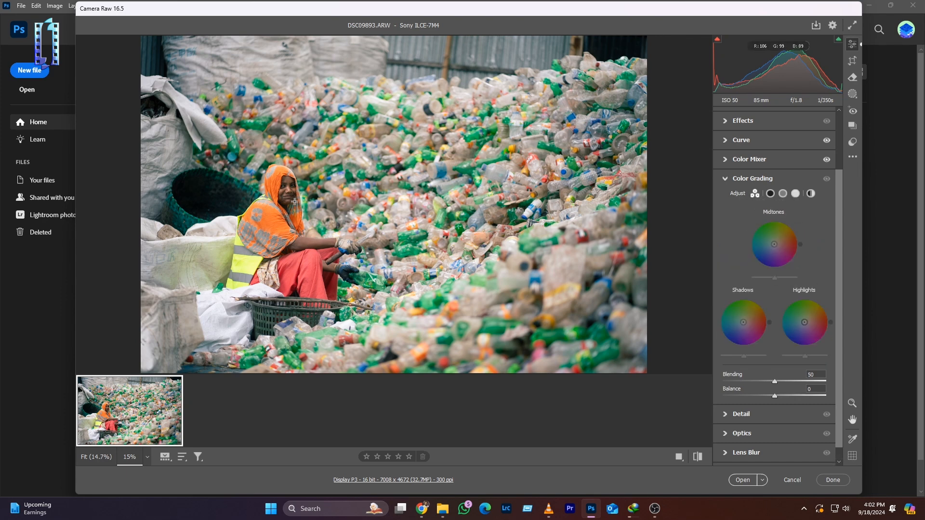
- Tint the shadows teal with hue 162 and saturation 7 in Color Grading, and try a higher shadow luminance
{"action": "left_click", "coordinate": [742, 322]}
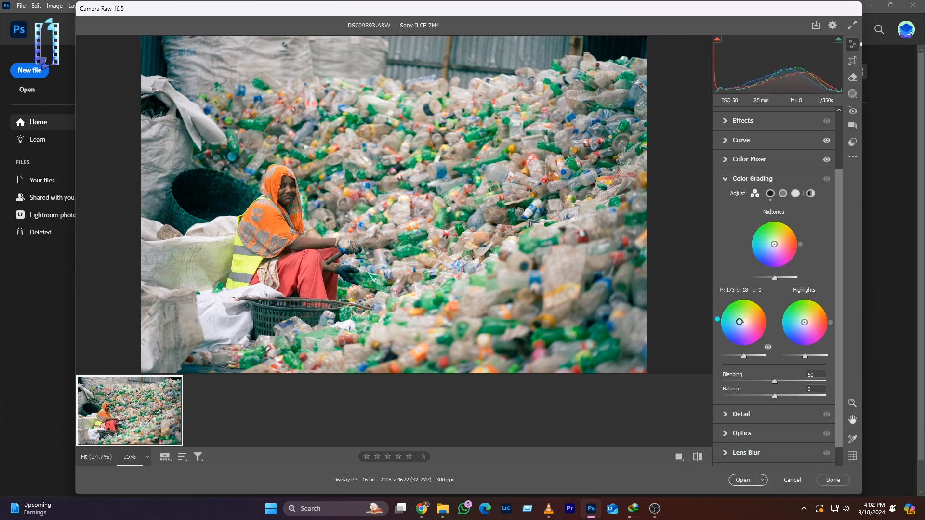
{"action": "left_click_drag", "start_coordinate": [742, 322], "coordinate": [742, 321]}
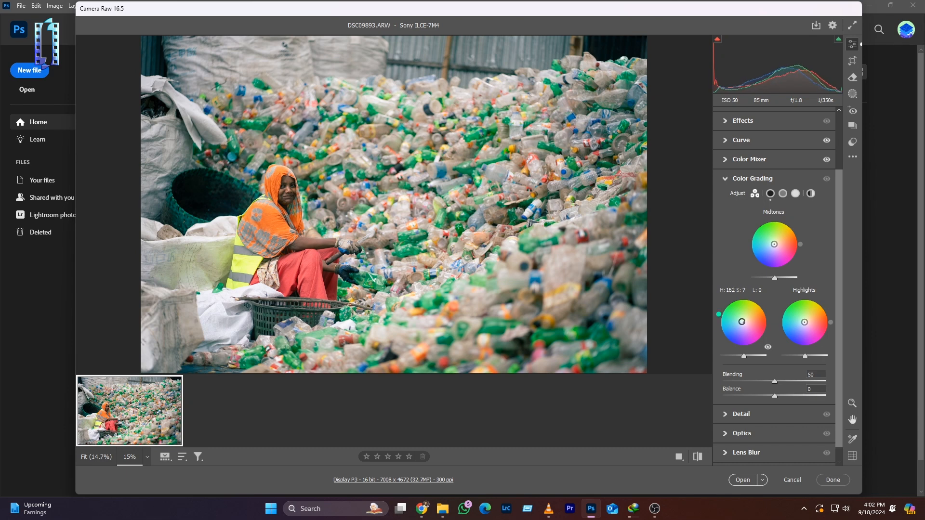
{"action": "left_click_drag", "start_coordinate": [744, 356], "coordinate": [762, 359]}
- Tint the midtones with hue 333, saturation 9 and the highlights with hue 27, saturation 5, and hide the color grading to compare
{"action": "left_click_drag", "start_coordinate": [777, 249], "coordinate": [775, 244]}
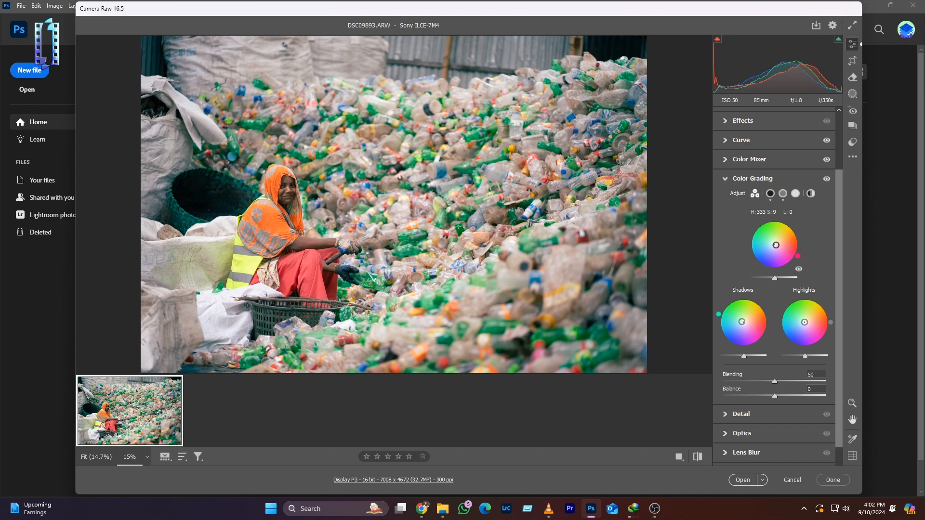
{"action": "left_click_drag", "start_coordinate": [805, 322], "coordinate": [806, 322]}
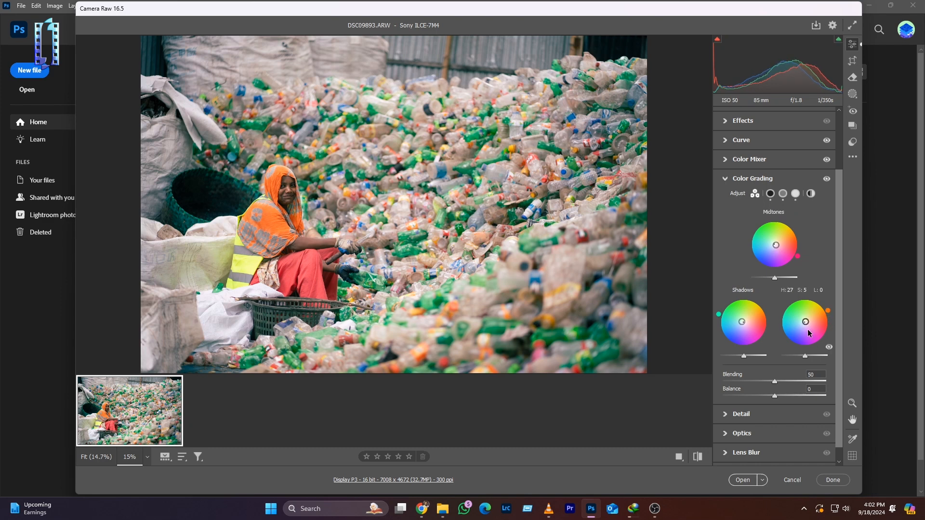
{"action": "left_click", "coordinate": [827, 179]}
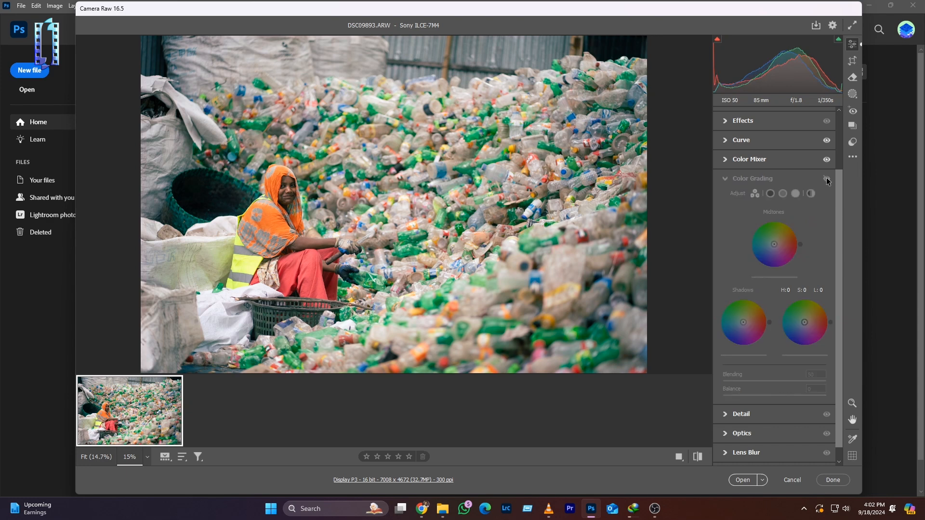
- Compare the photo with and without the Color Grading, and collapse the Color Grading settings
{"action": "left_click", "coordinate": [826, 180]}
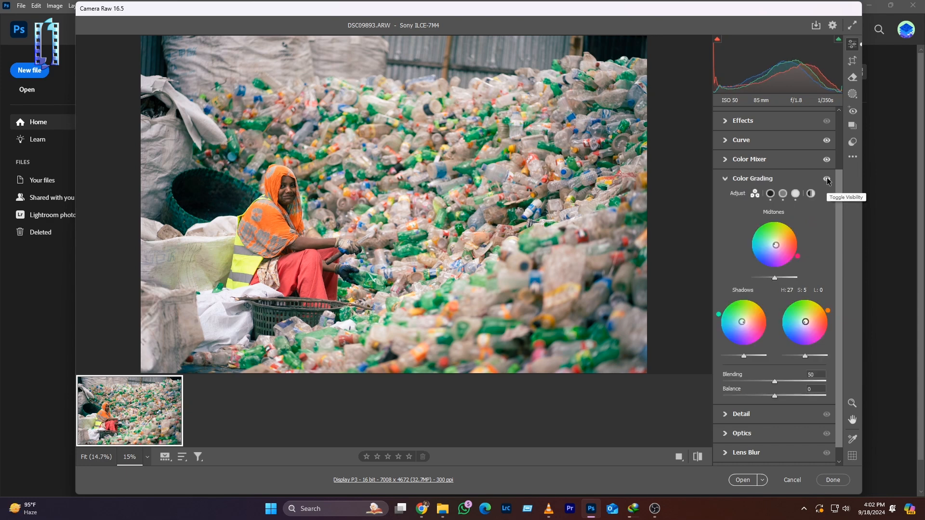
{"action": "left_click", "coordinate": [827, 179]}
{"action": "left_click", "coordinate": [826, 180]}
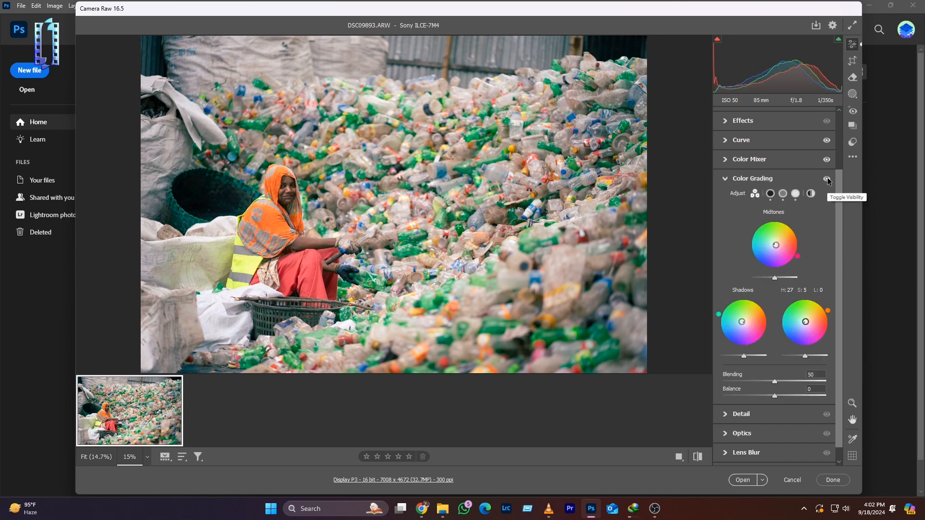
{"action": "left_click", "coordinate": [726, 179]}
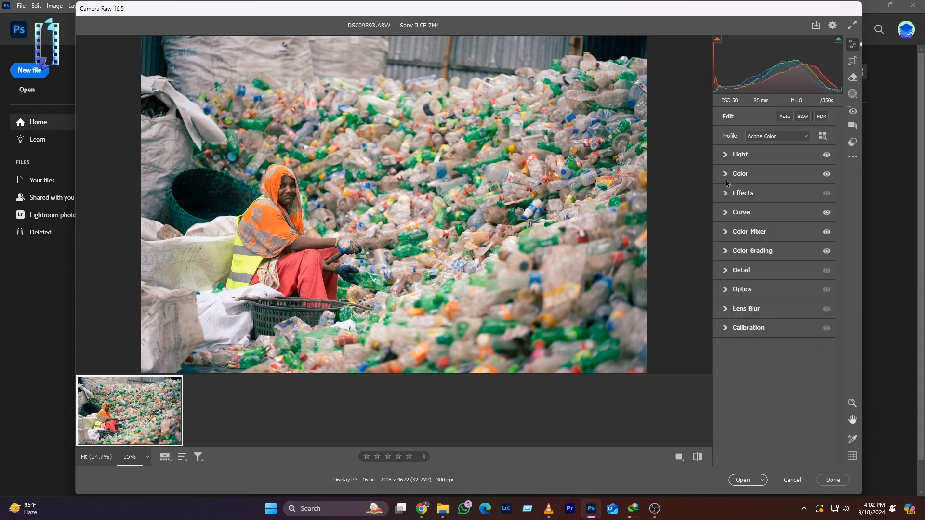
- Set the photo's sharpening to 34 in the Detail settings and collapse them
{"action": "left_click", "coordinate": [733, 273]}
{"action": "left_click_drag", "start_coordinate": [750, 297], "coordinate": [746, 297]}
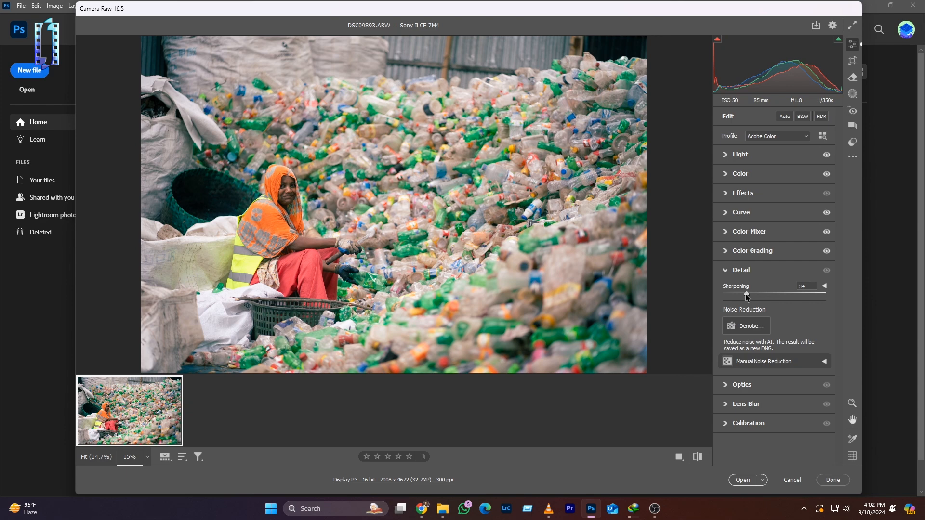
{"action": "left_click", "coordinate": [767, 329]}
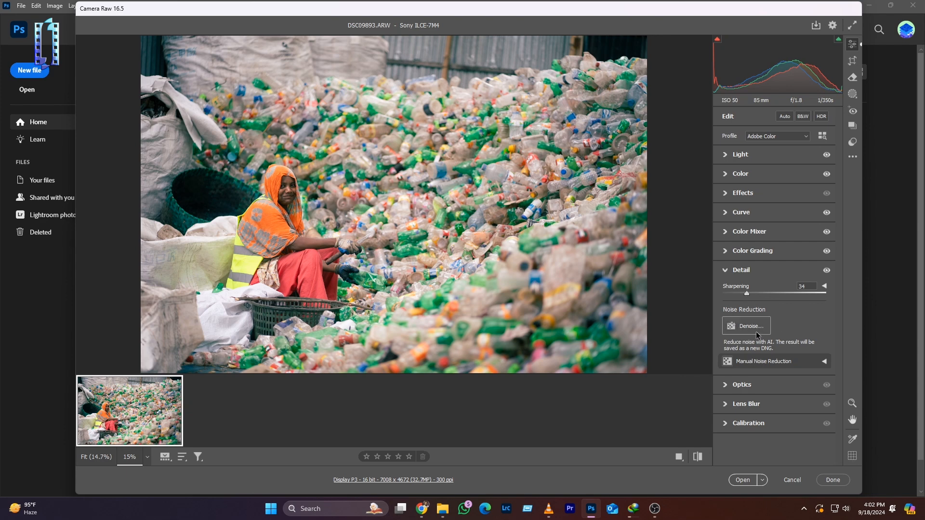
{"action": "left_click", "coordinate": [725, 272]}
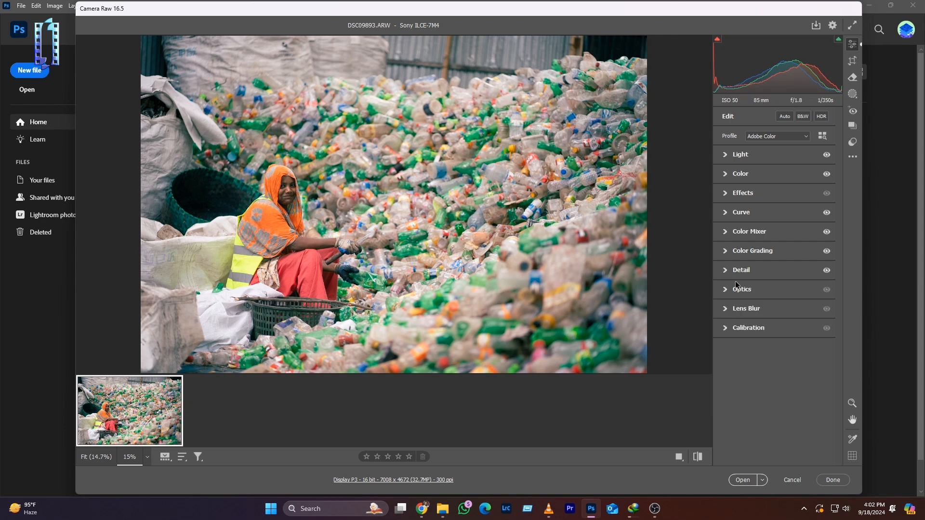
- Review the Optics settings, dismiss the download manager warning, and examine the woman and surrounding bottles up close
{"action": "left_click", "coordinate": [725, 291]}
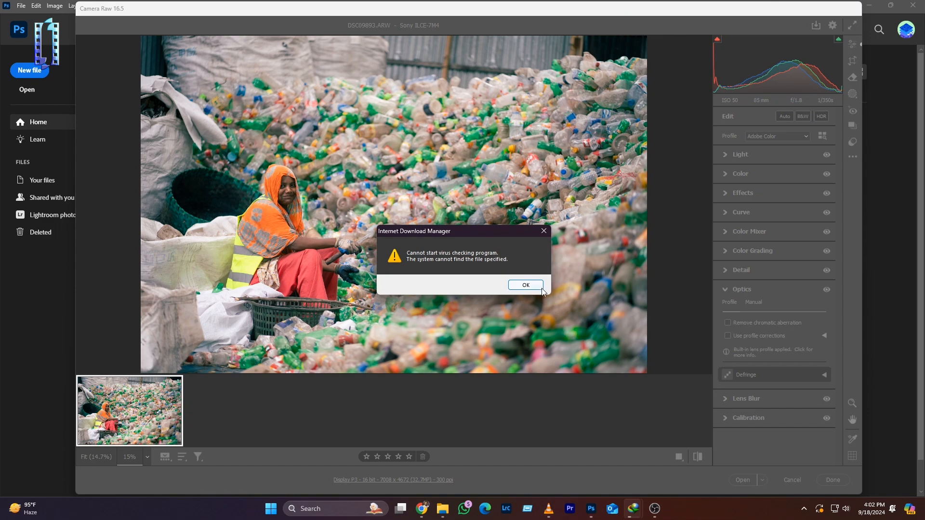
{"action": "left_click", "coordinate": [542, 289]}
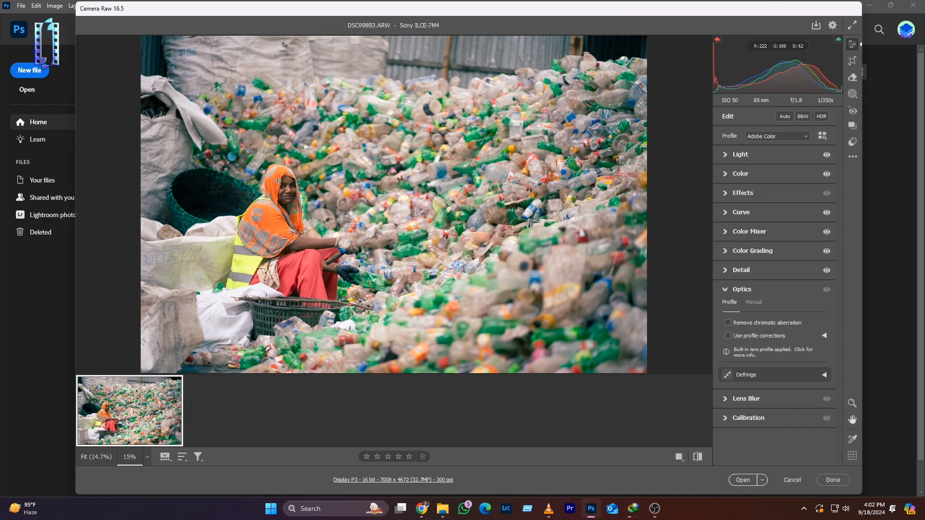
{"action": "scroll", "coordinate": [316, 177], "scroll_direction": "up", "scroll_amount": 5}
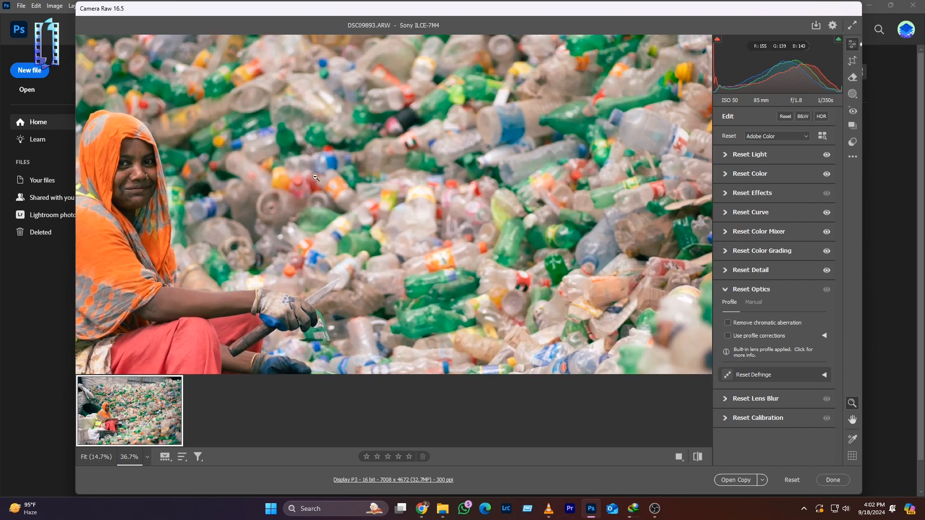
{"action": "scroll", "coordinate": [316, 178], "scroll_direction": "down", "scroll_amount": 5}
{"action": "scroll", "coordinate": [289, 192], "scroll_direction": "up", "scroll_amount": 5}
{"action": "scroll", "coordinate": [324, 240], "scroll_direction": "down", "scroll_amount": 3}
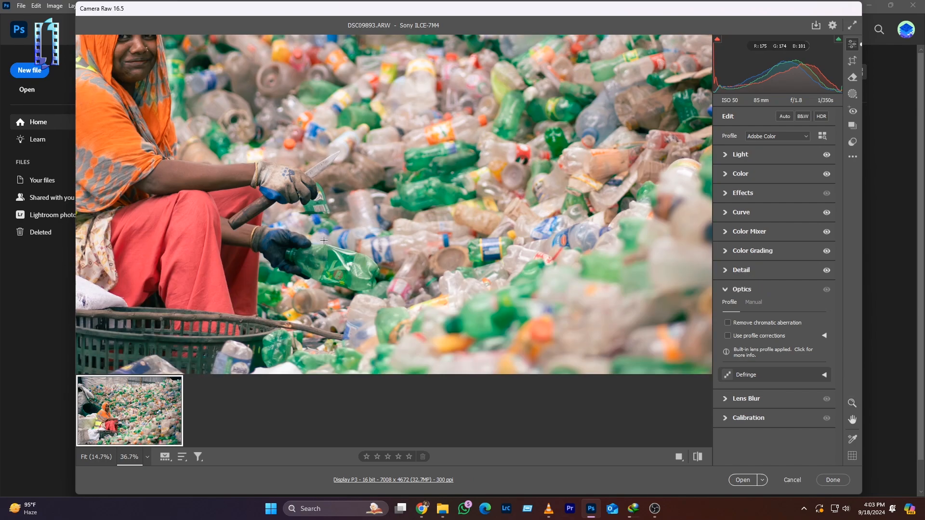
{"action": "scroll", "coordinate": [324, 240], "scroll_direction": "down", "scroll_amount": 5}
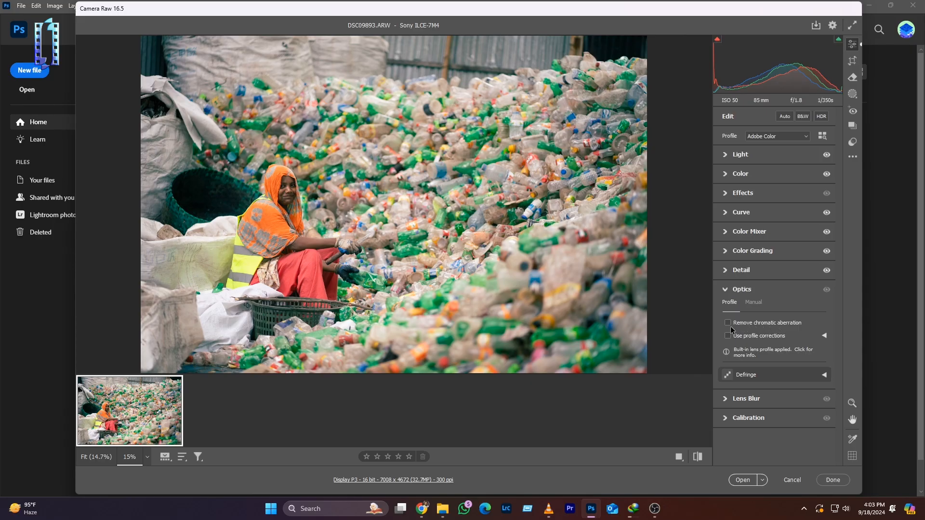
{"action": "left_click", "coordinate": [726, 290]}
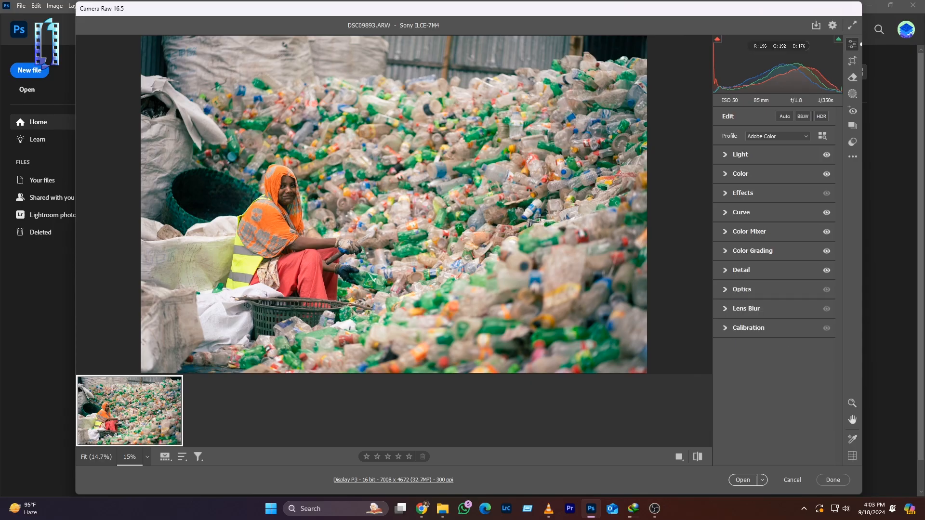
- Try applying Lens Blur to the photo
{"action": "left_click", "coordinate": [727, 312]}
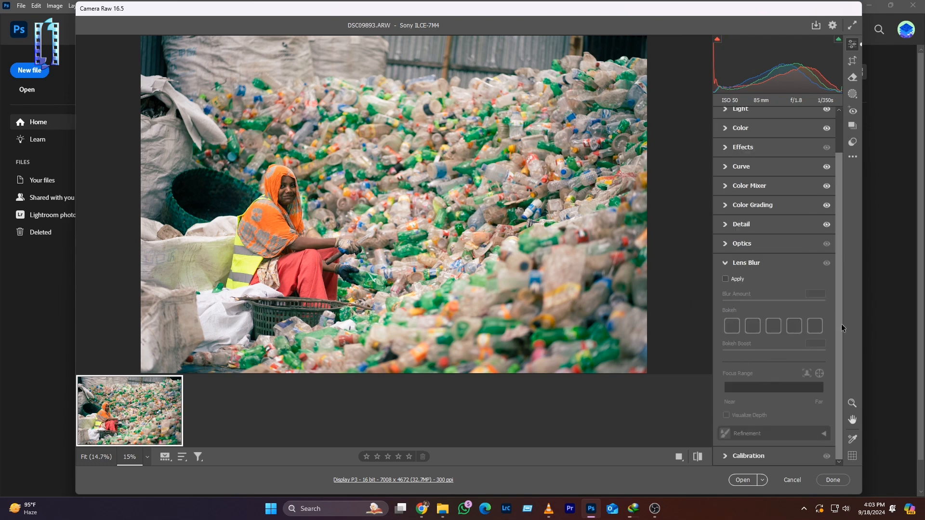
{"action": "left_click", "coordinate": [726, 279]}
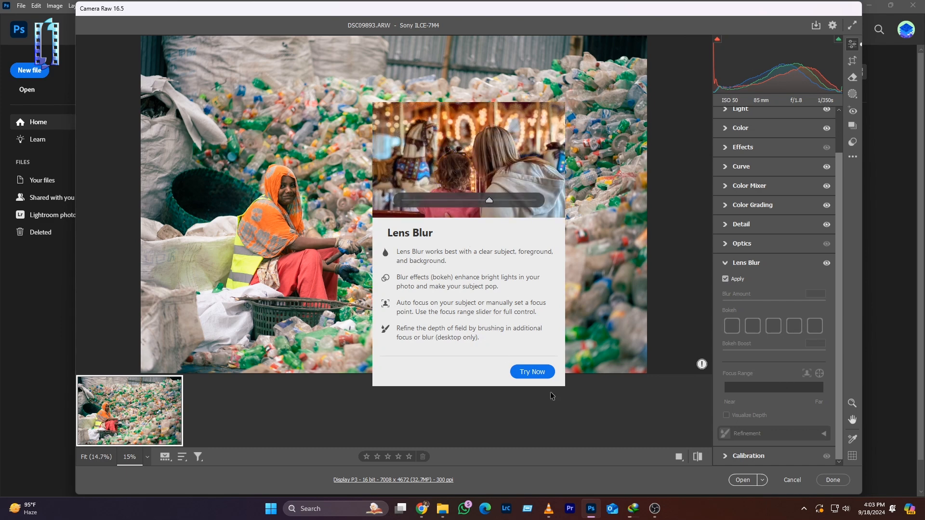
{"action": "left_click", "coordinate": [532, 373]}
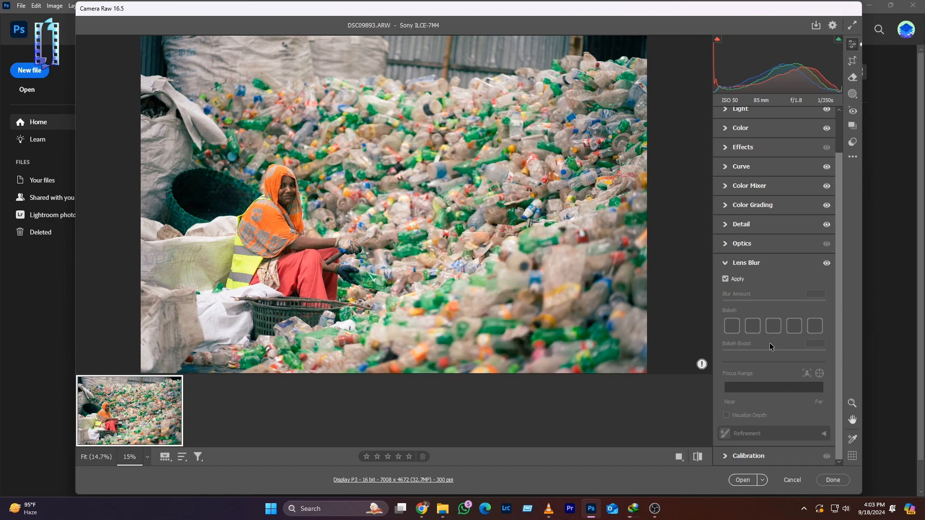
{"action": "left_click", "coordinate": [725, 280]}
{"action": "left_click", "coordinate": [725, 263]}
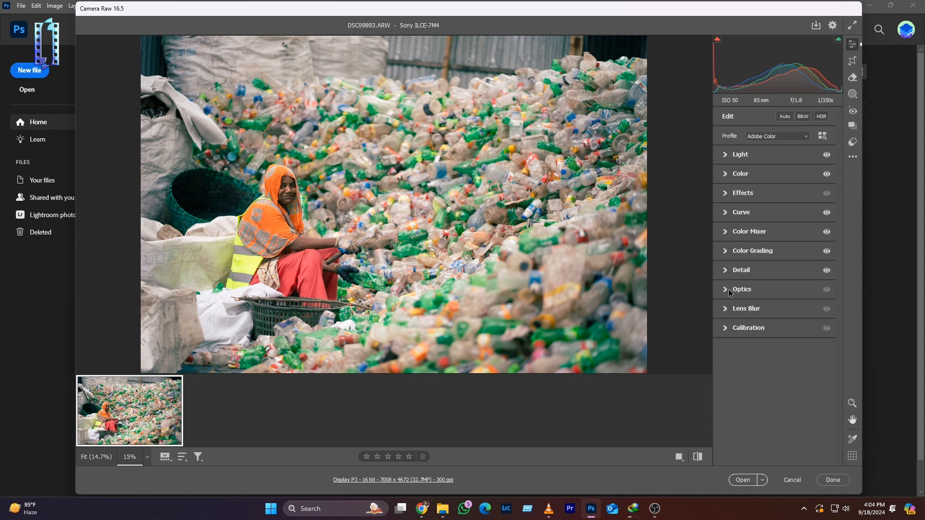
- In Calibration, set shadow tint +4, red primary hue -7 and saturation -5, and green primary hue +13 and saturation +8
{"action": "left_click", "coordinate": [725, 329]}
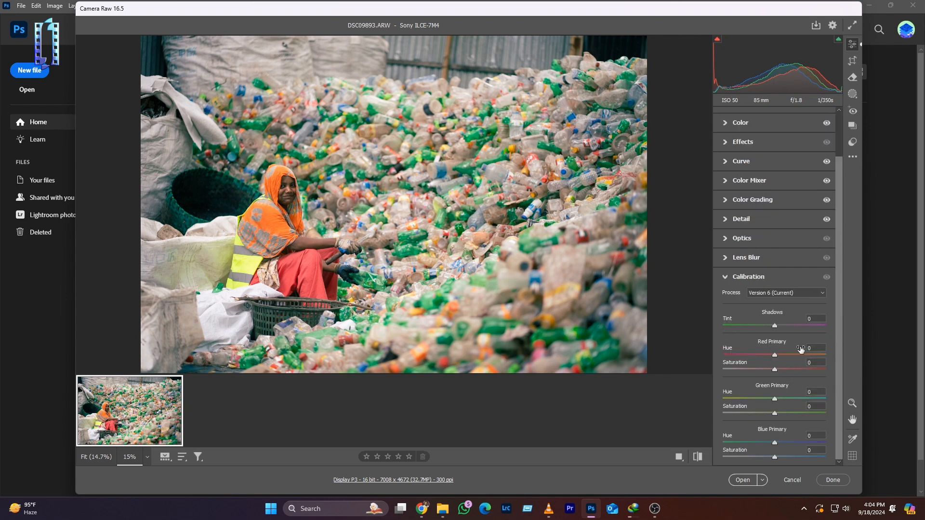
{"action": "left_click_drag", "start_coordinate": [773, 325], "coordinate": [772, 372]}
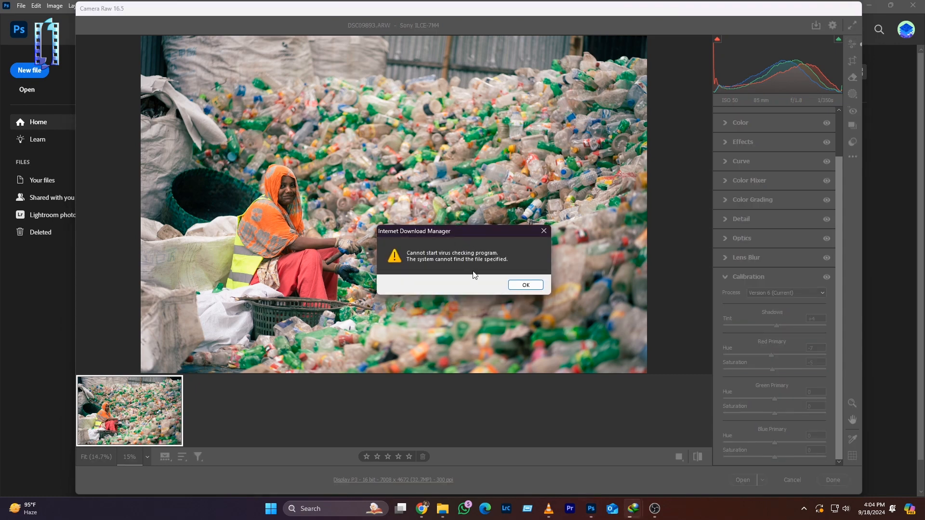
{"action": "left_click", "coordinate": [526, 285]}
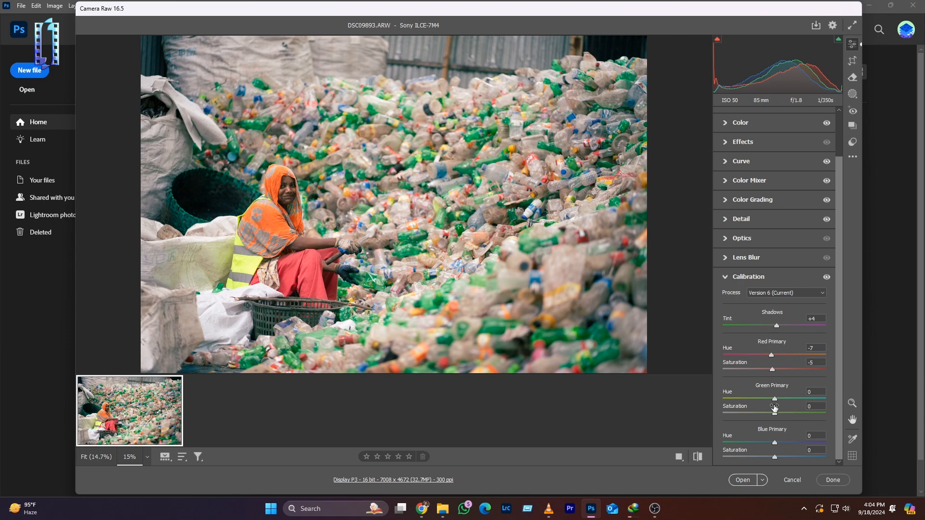
{"action": "left_click_drag", "start_coordinate": [775, 399], "coordinate": [780, 419]}
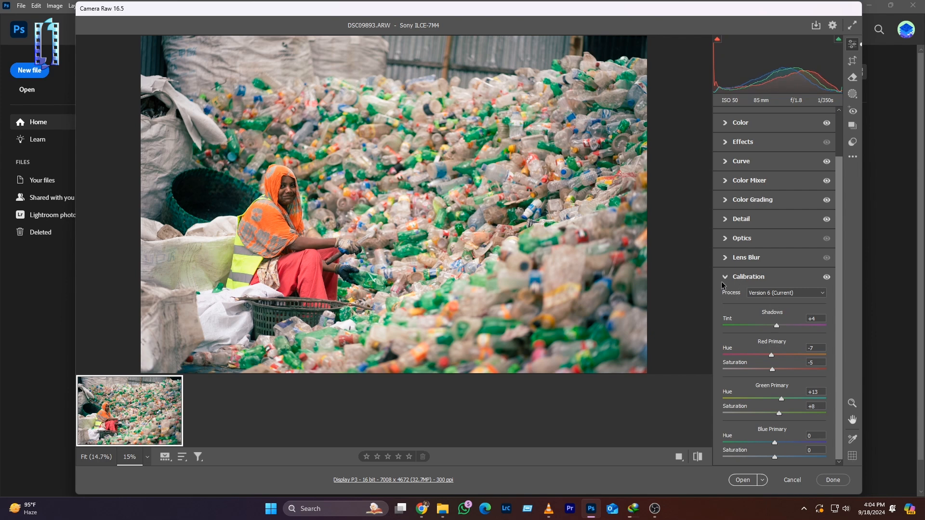
- Review the Color Mixer luminance settings, and collapse both the Color Mixer and Calibration settings
{"action": "left_click", "coordinate": [823, 293]}
{"action": "left_click", "coordinate": [823, 292]}
{"action": "left_click", "coordinate": [725, 180]}
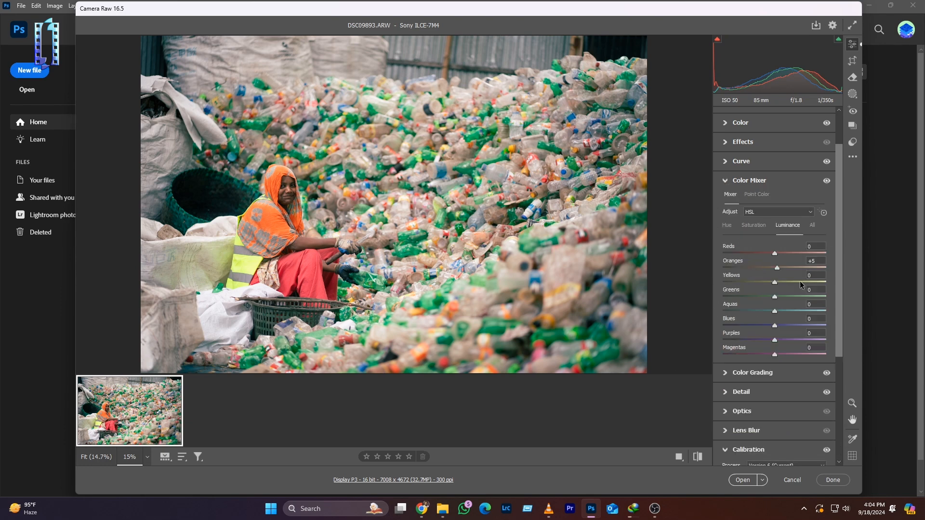
{"action": "left_click", "coordinate": [725, 180]}
{"action": "left_click", "coordinate": [727, 278]}
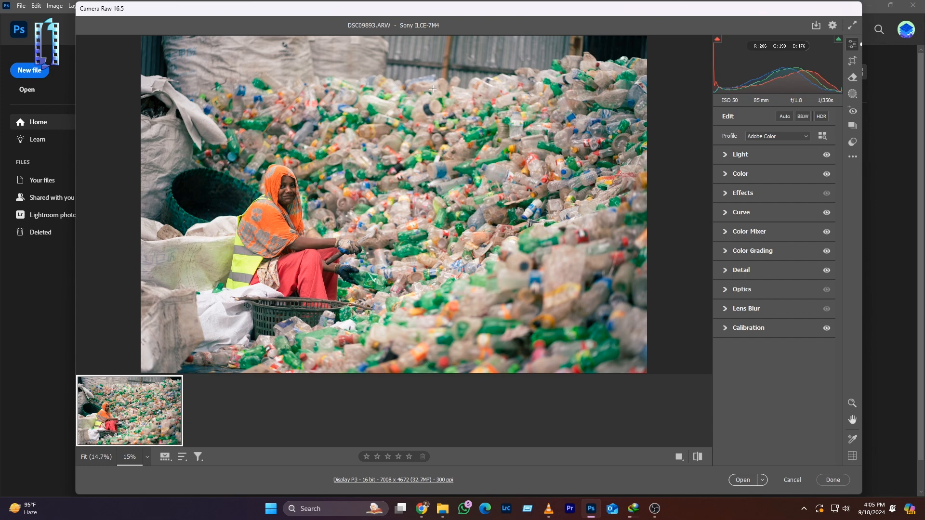
- Rotate the crop to an angle of -4.36, shift the photo slightly within the frame, and apply the crop
{"action": "left_click", "coordinate": [852, 62]}
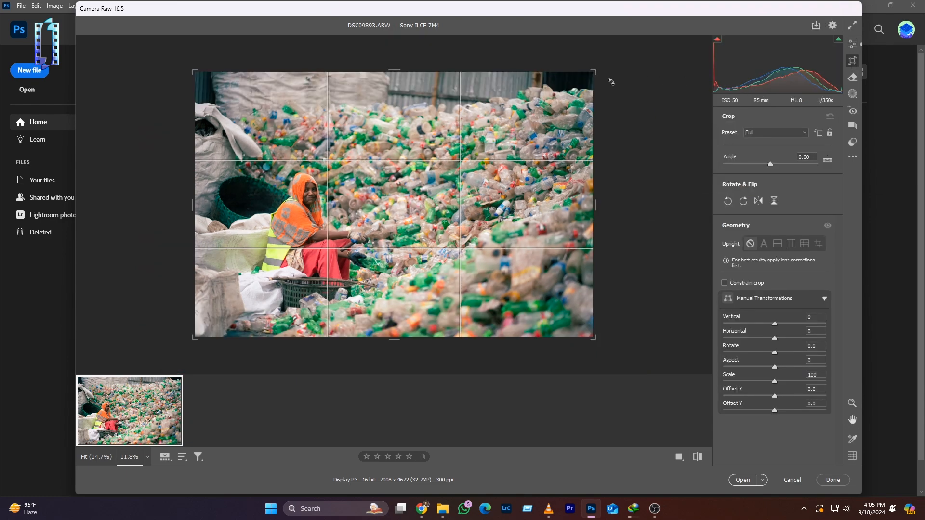
{"action": "left_click_drag", "start_coordinate": [611, 81], "coordinate": [610, 58]}
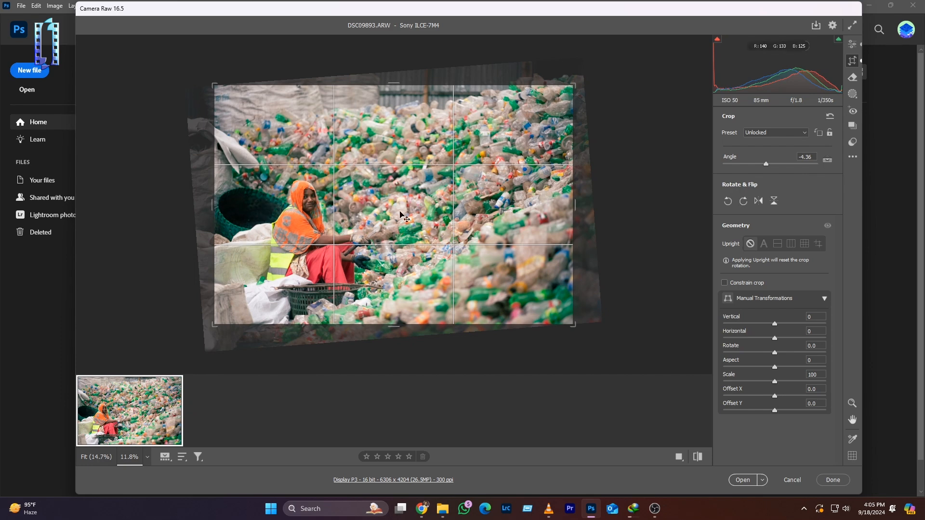
{"action": "left_click_drag", "start_coordinate": [414, 216], "coordinate": [420, 214]}
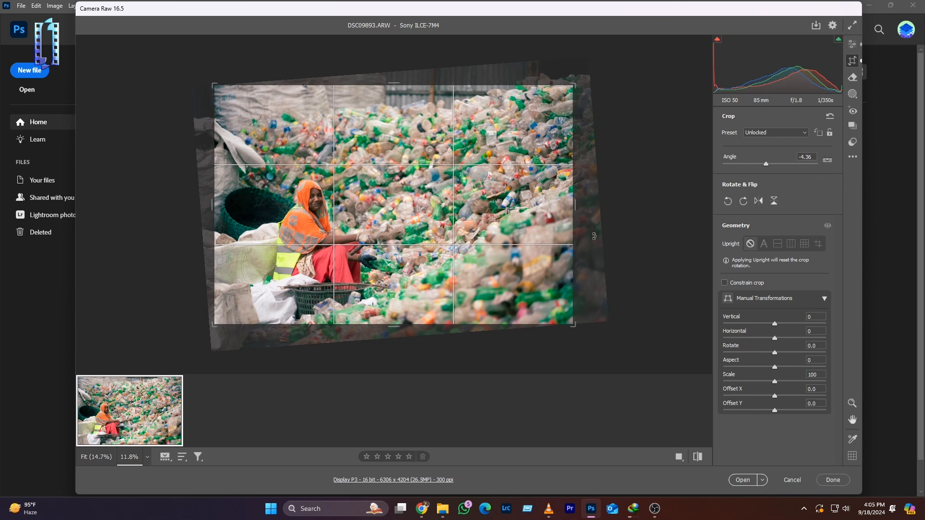
{"action": "key", "text": "Return"}
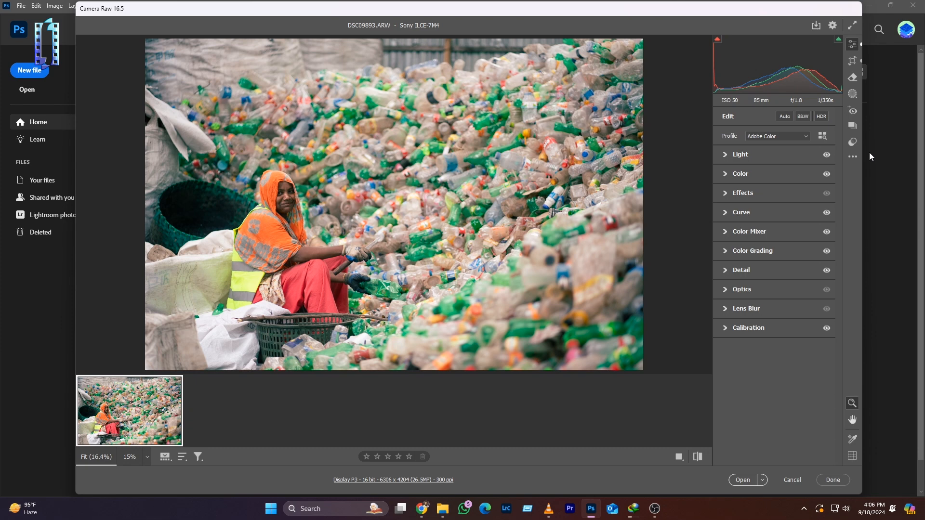
- Create a brush mask with brush size 12 and paint it over the woman's face and orange shawl
{"action": "left_click", "coordinate": [853, 98]}
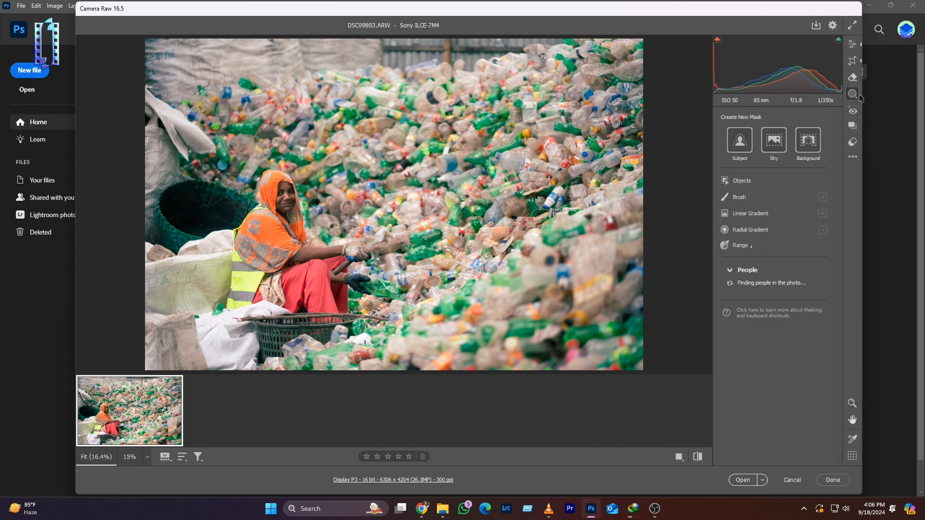
{"action": "left_click", "coordinate": [738, 198]}
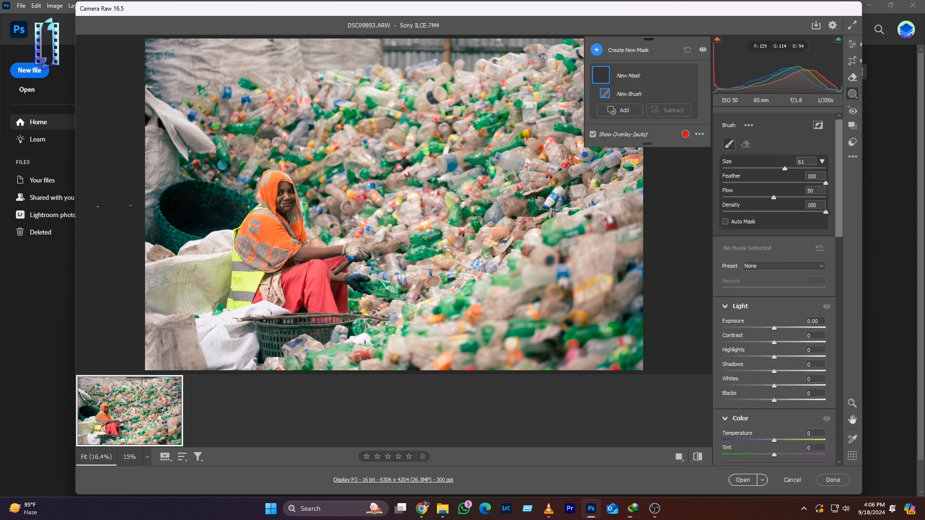
{"action": "key", "text": "bracketright"}
{"action": "key", "text": "bracketleft"}
{"action": "key", "text": "bracketleft"}
{"action": "key", "text": "bracketleft"}
{"action": "left_click_drag", "start_coordinate": [286, 256], "coordinate": [268, 213]}
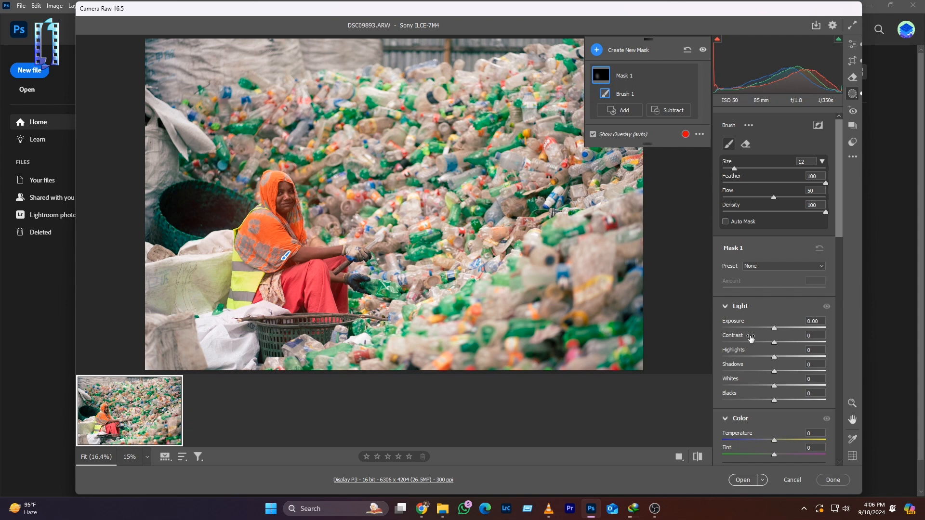
- Brighten the brush mask area with exposure +2.15, contrast +5 and highlights +9
{"action": "left_click_drag", "start_coordinate": [774, 329], "coordinate": [779, 358]}
{"action": "left_click_drag", "start_coordinate": [783, 340], "coordinate": [802, 329]}
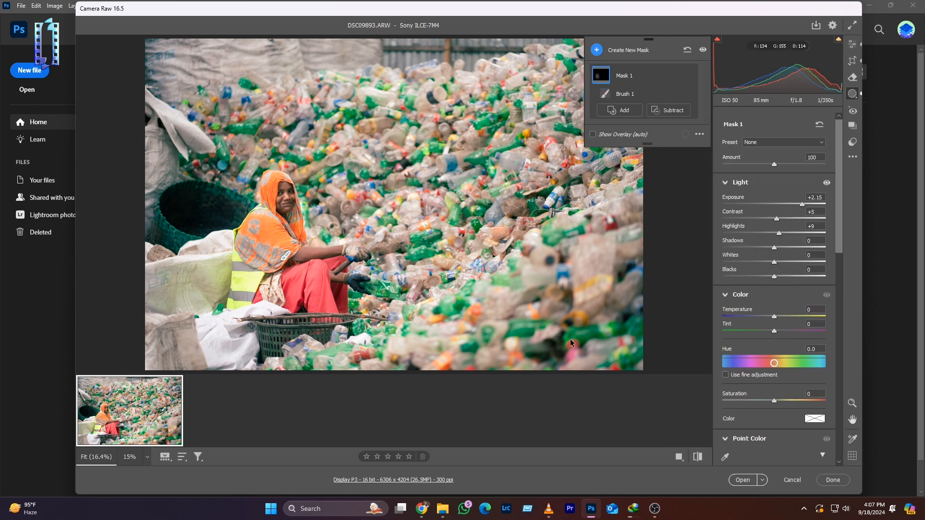
- Open the edited raw photo in Photoshop and look over the whole image
{"action": "left_click", "coordinate": [729, 485]}
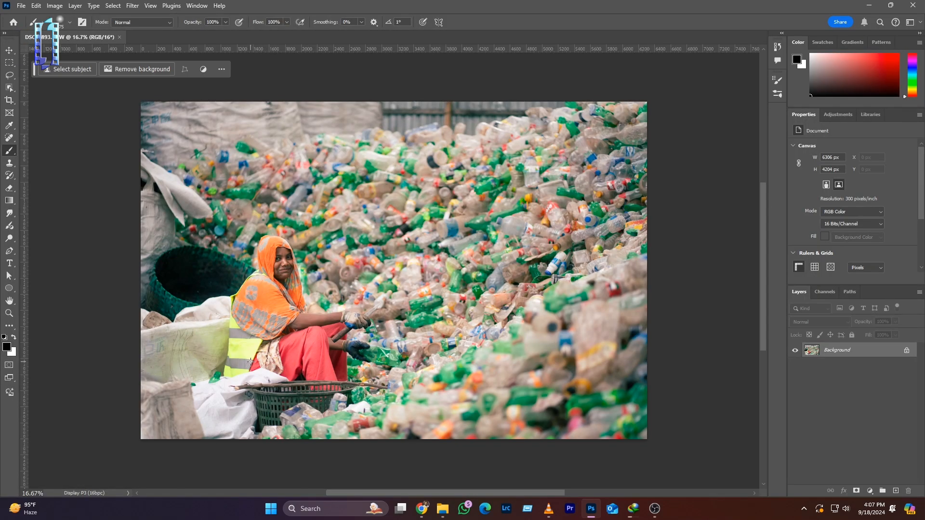
{"action": "scroll", "coordinate": [299, 353], "scroll_direction": "down", "scroll_amount": 2}
{"action": "scroll", "coordinate": [303, 350], "scroll_direction": "down", "scroll_amount": 1}
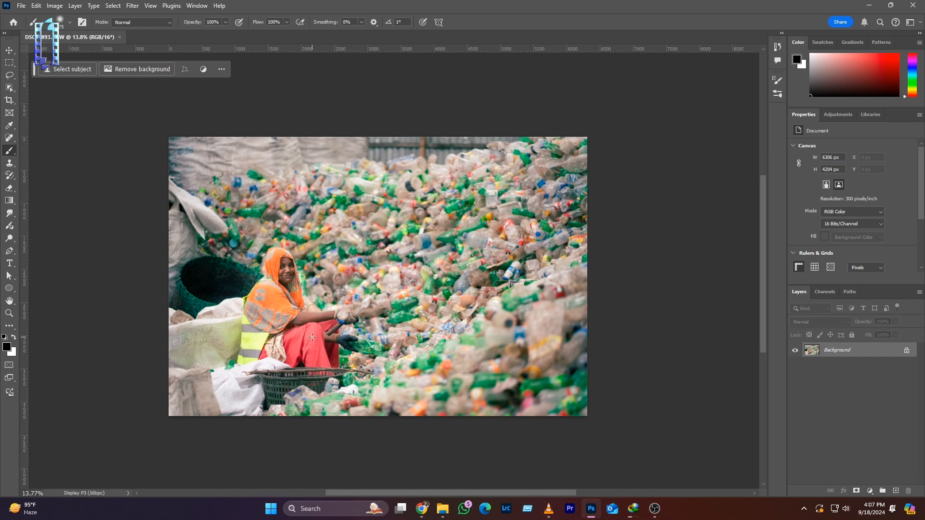
{"action": "scroll", "coordinate": [314, 336], "scroll_direction": "left", "scroll_amount": 3}
{"action": "scroll", "coordinate": [337, 293], "scroll_direction": "down", "scroll_amount": 1}
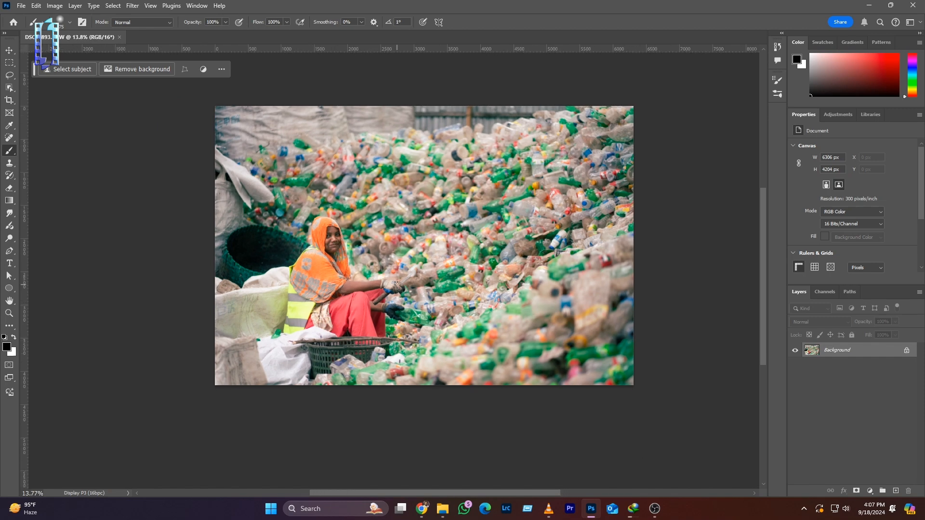
{"action": "scroll", "coordinate": [387, 273], "scroll_direction": "up", "scroll_amount": 1}
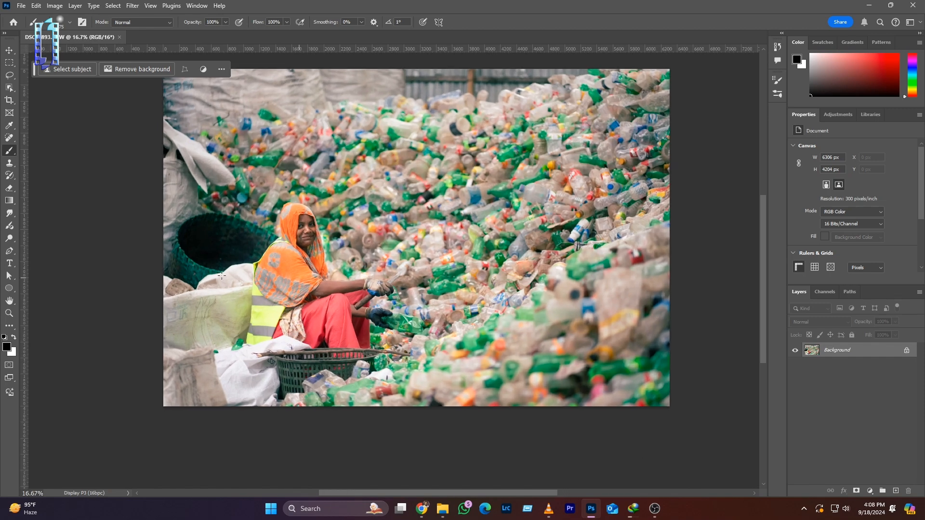
- Add a Gradient fill layer above the photo with the Radial style and the gradient reversed
{"action": "left_click", "coordinate": [870, 491]}
{"action": "left_click", "coordinate": [816, 457]}
{"action": "left_click", "coordinate": [870, 491]}
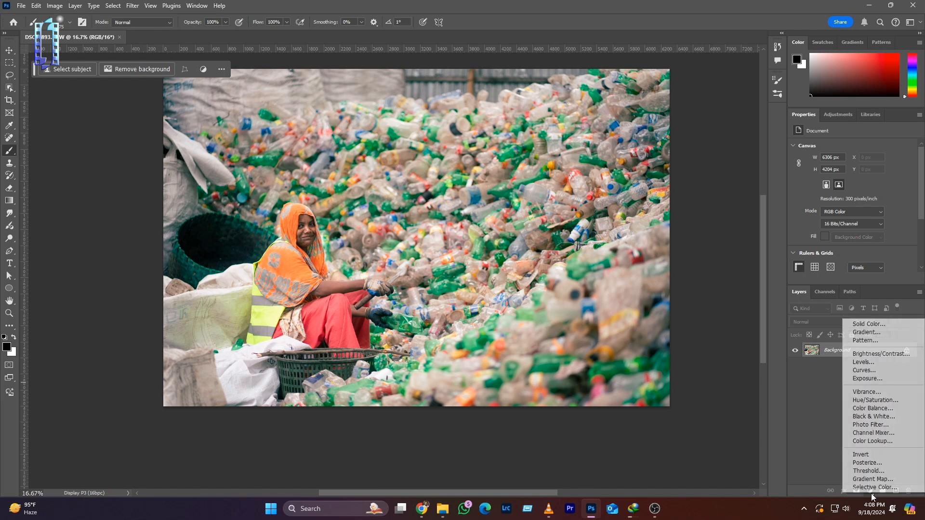
{"action": "left_click", "coordinate": [865, 333]}
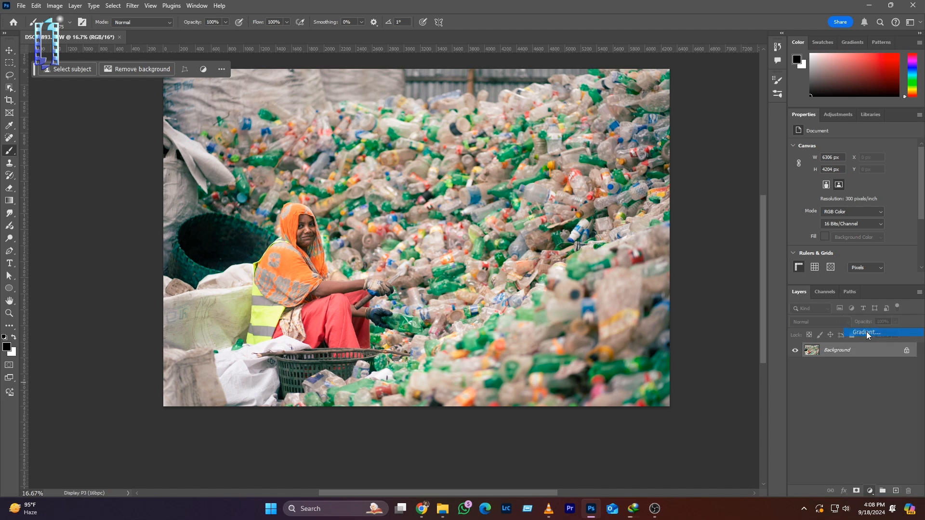
{"action": "left_click", "coordinate": [707, 162]}
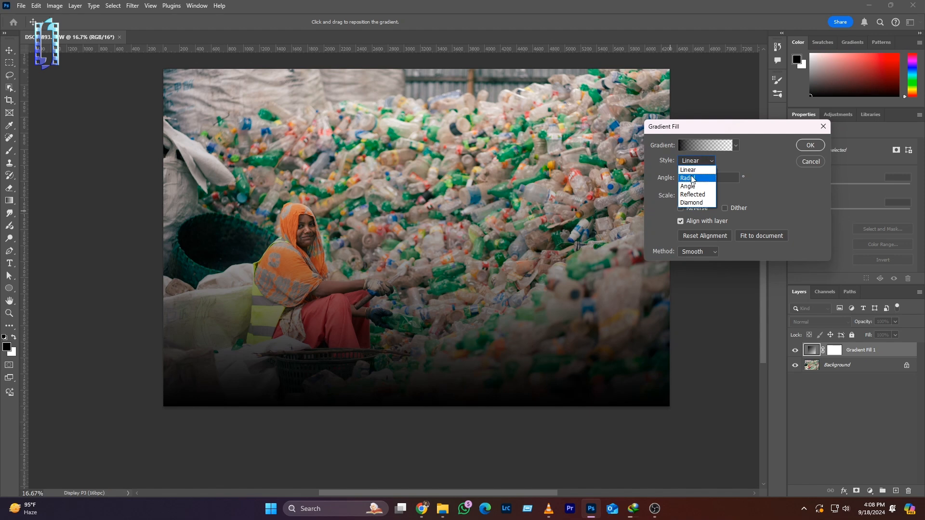
{"action": "left_click", "coordinate": [701, 168]}
{"action": "left_click", "coordinate": [681, 208]}
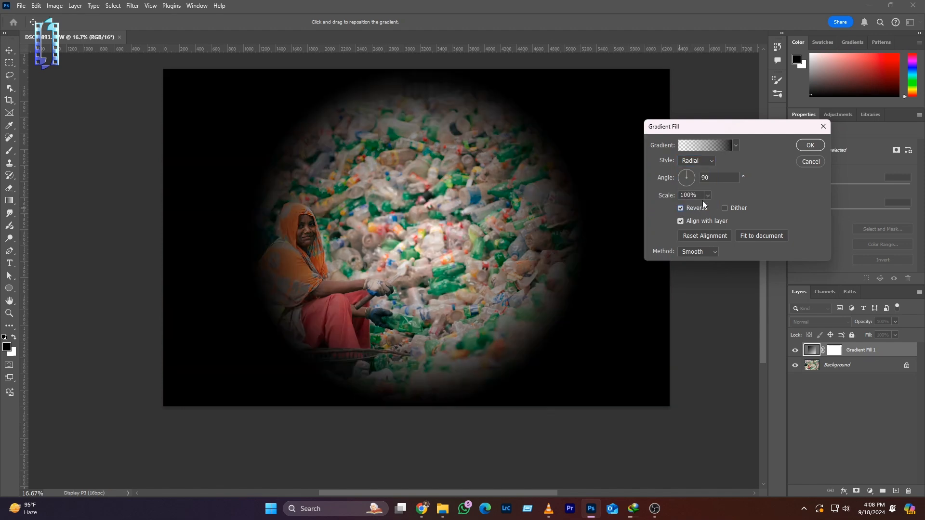
- Set the gradient fill's scale to 272% and apply it, keeping the fill unrasterized
{"action": "left_click", "coordinate": [708, 195]}
{"action": "left_click", "coordinate": [699, 207]}
{"action": "left_click_drag", "start_coordinate": [698, 207], "coordinate": [713, 207]}
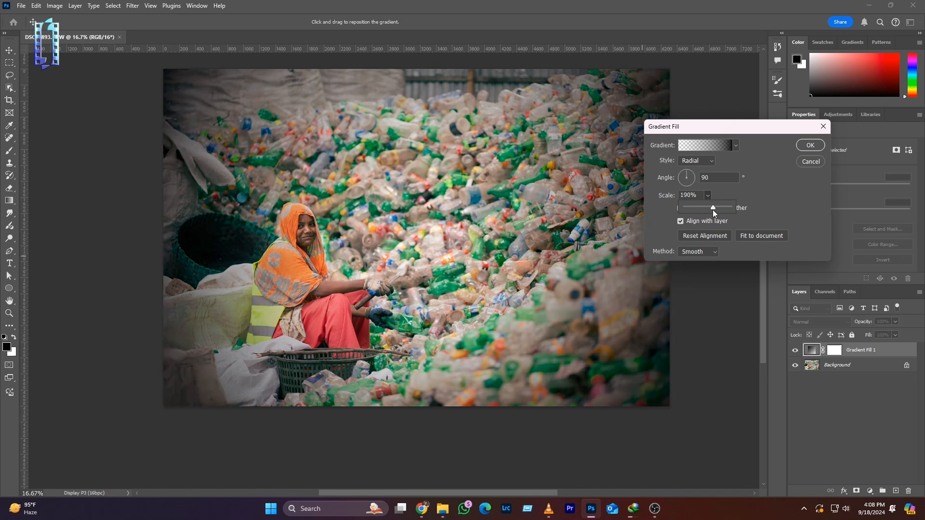
{"action": "left_click_drag", "start_coordinate": [713, 210], "coordinate": [716, 208]}
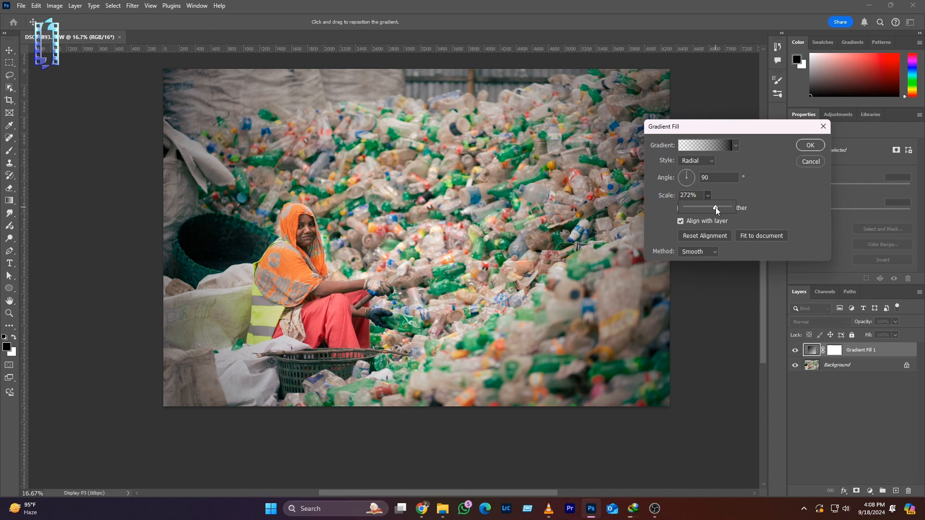
{"action": "left_click", "coordinate": [810, 146]}
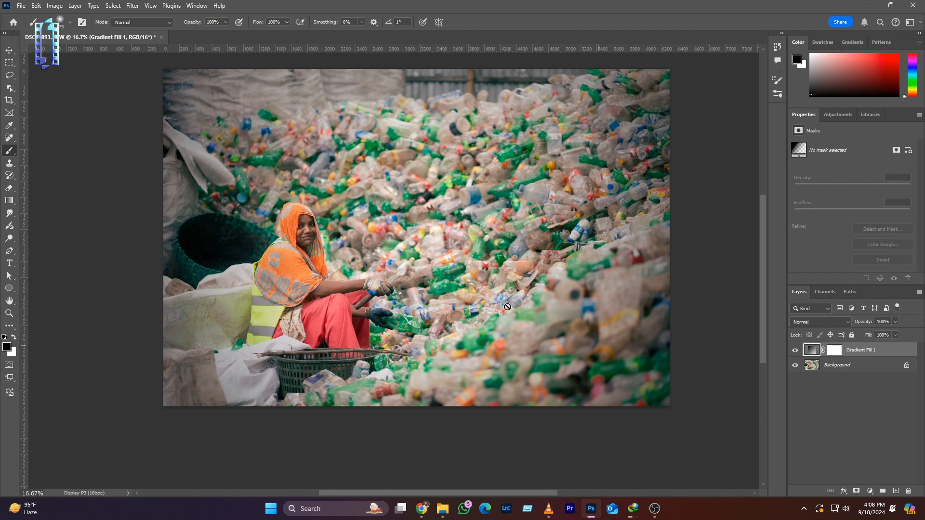
{"action": "left_click", "coordinate": [533, 228]}
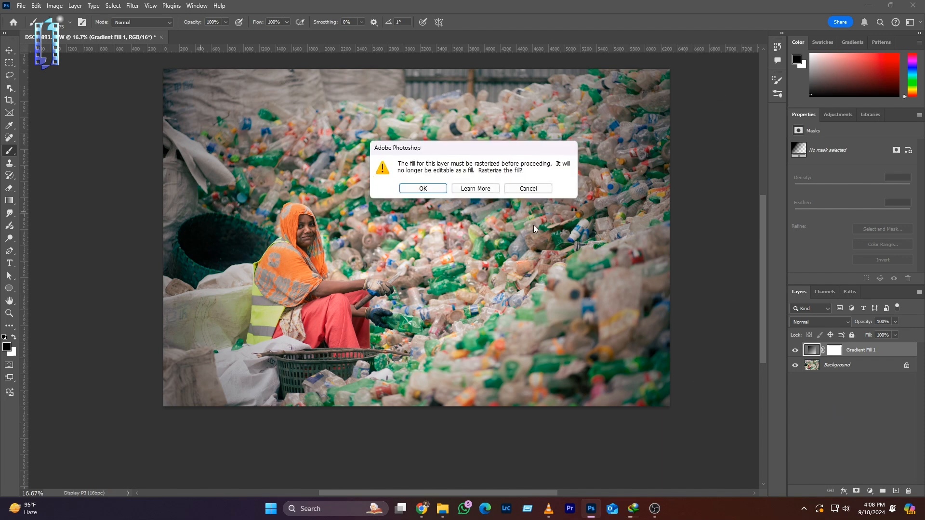
{"action": "left_click", "coordinate": [528, 189]}
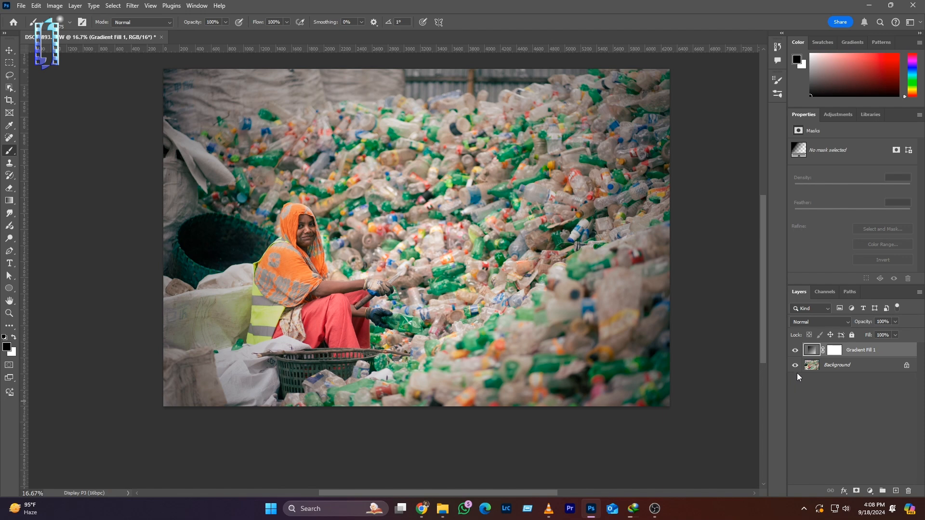
- Enlarge the brush and paint black over the woman on the gradient fill's layer mask
{"action": "left_click", "coordinate": [835, 351]}
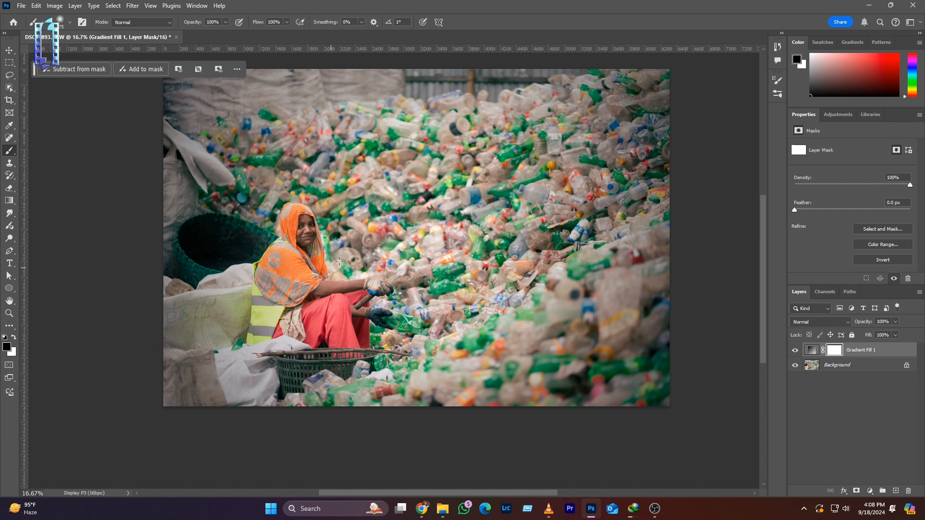
{"action": "mouse_move", "coordinate": [339, 260]}
{"action": "left_mouse_down"}
{"action": "mouse_move", "coordinate": [306, 282]}
{"action": "mouse_move", "coordinate": [250, 280]}
{"action": "mouse_move", "coordinate": [260, 313]}
{"action": "mouse_move", "coordinate": [229, 318]}
{"action": "mouse_move", "coordinate": [222, 340]}
{"action": "left_mouse_up"}
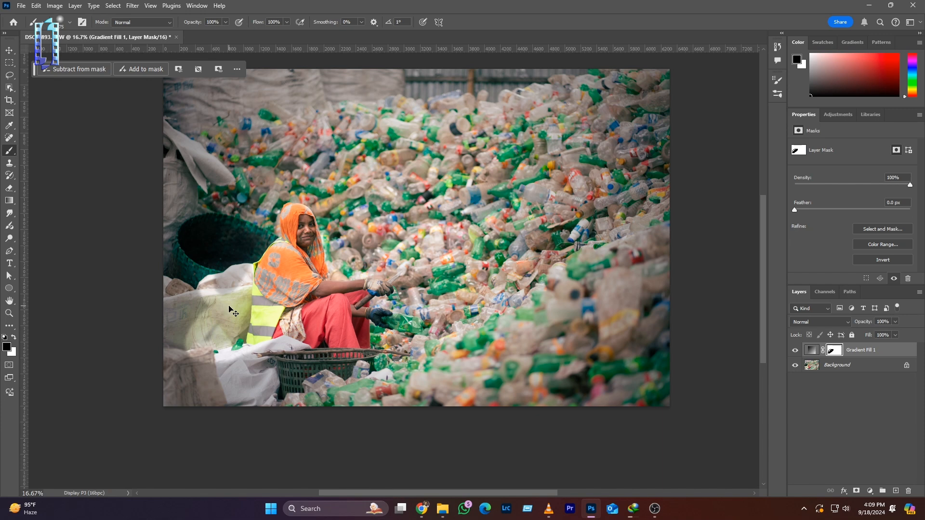
{"action": "key", "text": "ctrl+z"}
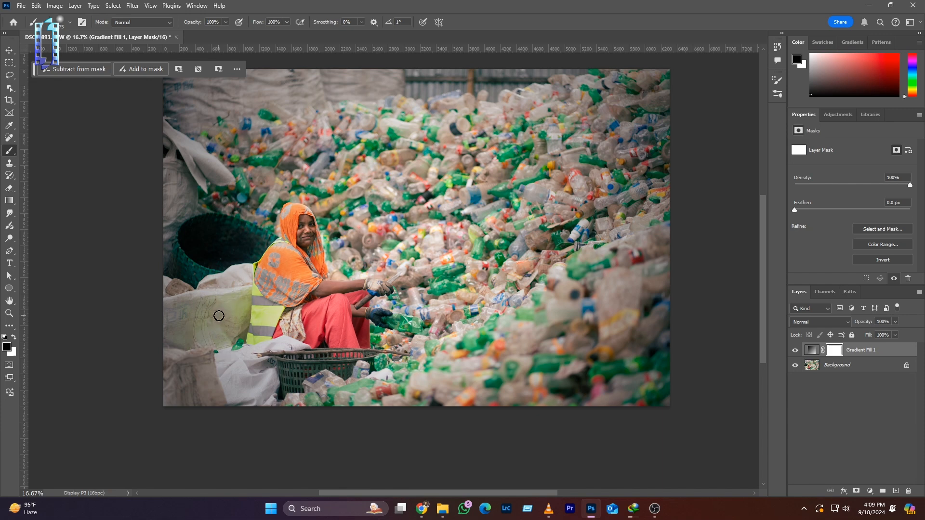
{"action": "right_click", "coordinate": [235, 311]}
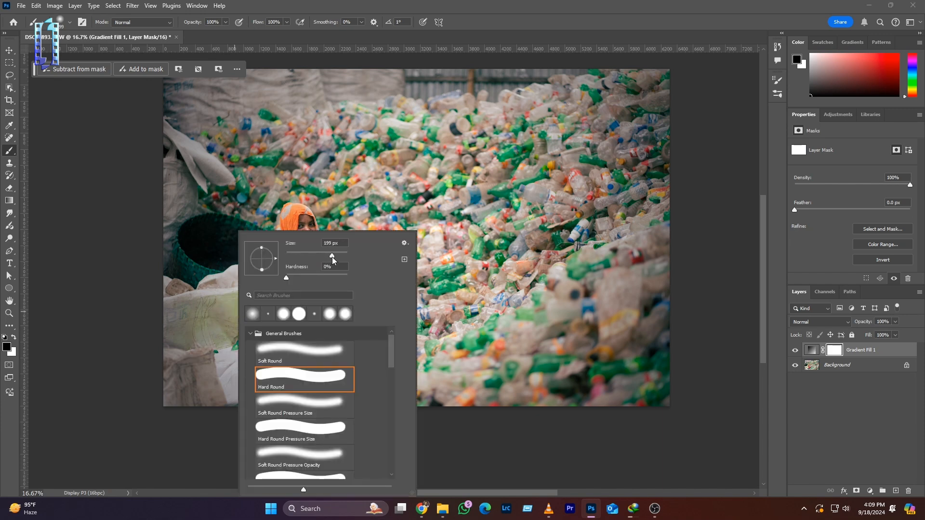
{"action": "left_click_drag", "start_coordinate": [303, 275], "coordinate": [316, 277]}
{"action": "left_click", "coordinate": [339, 256]}
{"action": "left_click", "coordinate": [305, 223]}
{"action": "mouse_move", "coordinate": [304, 252]}
{"action": "left_mouse_down"}
{"action": "mouse_move", "coordinate": [296, 279]}
{"action": "mouse_move", "coordinate": [317, 310]}
{"action": "mouse_move", "coordinate": [280, 283]}
{"action": "mouse_move", "coordinate": [273, 307]}
{"action": "mouse_move", "coordinate": [282, 298]}
{"action": "mouse_move", "coordinate": [329, 315]}
{"action": "mouse_move", "coordinate": [357, 304]}
{"action": "mouse_move", "coordinate": [331, 308]}
{"action": "mouse_move", "coordinate": [303, 297]}
{"action": "mouse_move", "coordinate": [302, 240]}
{"action": "mouse_move", "coordinate": [269, 325]}
{"action": "mouse_move", "coordinate": [345, 332]}
{"action": "left_mouse_up"}
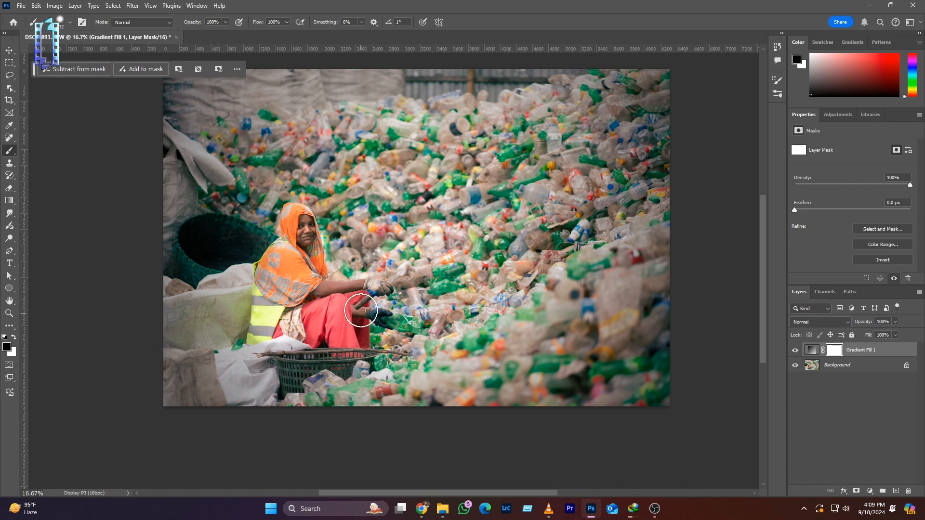
- Increase the brush size further at 0% hardness and extend the masked area over the woman's head, torso and legs
{"action": "right_click", "coordinate": [332, 313]}
{"action": "left_click_drag", "start_coordinate": [413, 277], "coordinate": [378, 285]}
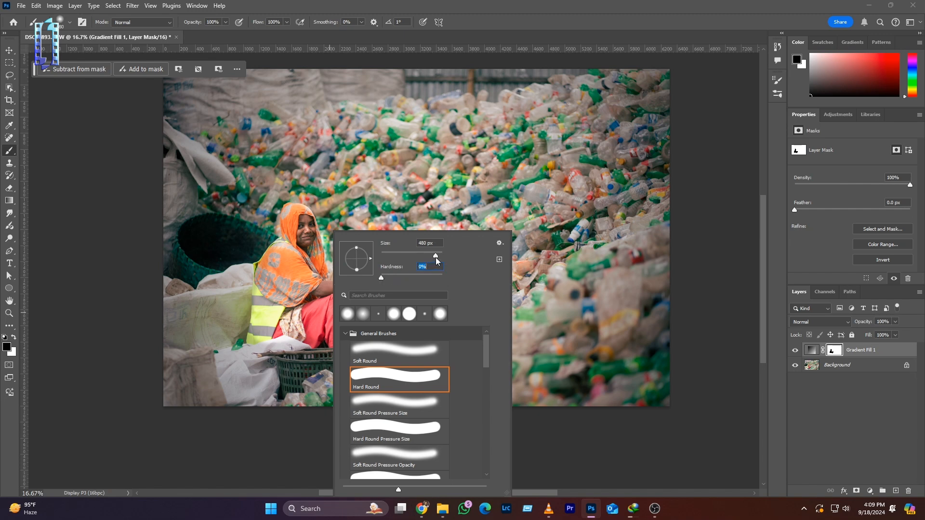
{"action": "left_click_drag", "start_coordinate": [435, 261], "coordinate": [437, 261]}
{"action": "left_click", "coordinate": [294, 240]}
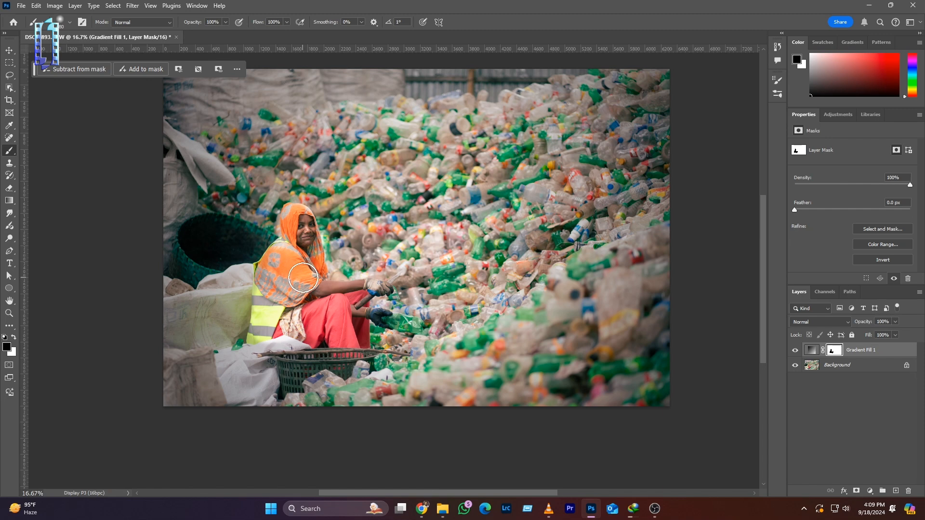
{"action": "key", "text": "bracketright"}
{"action": "key", "text": "bracketright"}
{"action": "key", "text": "bracketright"}
{"action": "key", "text": "bracketright"}
{"action": "key", "text": "bracketright"}
{"action": "key", "text": "bracketright"}
{"action": "mouse_move", "coordinate": [309, 301]}
{"action": "left_mouse_down"}
{"action": "mouse_move", "coordinate": [276, 317]}
{"action": "mouse_move", "coordinate": [303, 265]}
{"action": "mouse_move", "coordinate": [312, 284]}
{"action": "left_mouse_up"}
{"action": "key", "text": "ctrl+z"}
{"action": "mouse_move", "coordinate": [307, 245]}
{"action": "left_mouse_down"}
{"action": "mouse_move", "coordinate": [287, 291]}
{"action": "mouse_move", "coordinate": [333, 308]}
{"action": "left_mouse_up"}
- Compare the photo with the gradient vignette hidden and shown
{"action": "scroll", "coordinate": [338, 306], "scroll_direction": "down", "scroll_amount": 2}
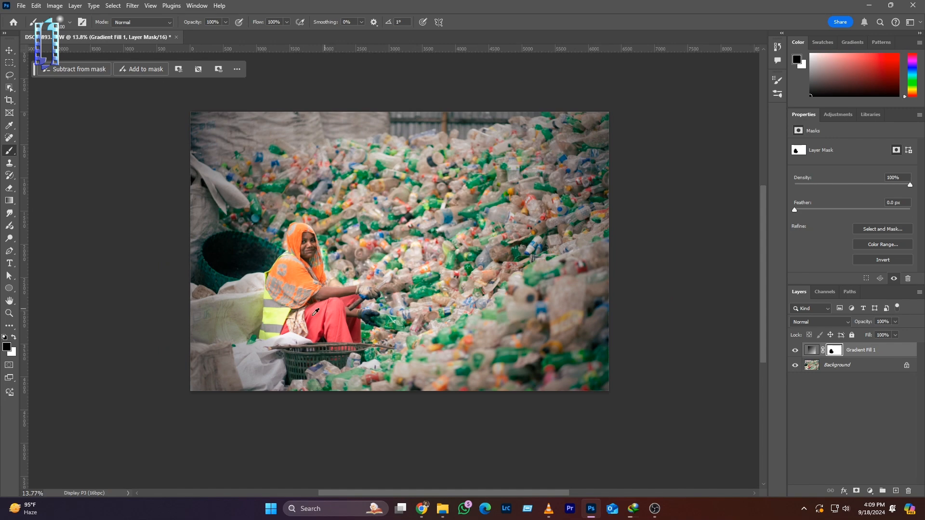
{"action": "scroll", "coordinate": [316, 312], "scroll_direction": "up", "scroll_amount": 2}
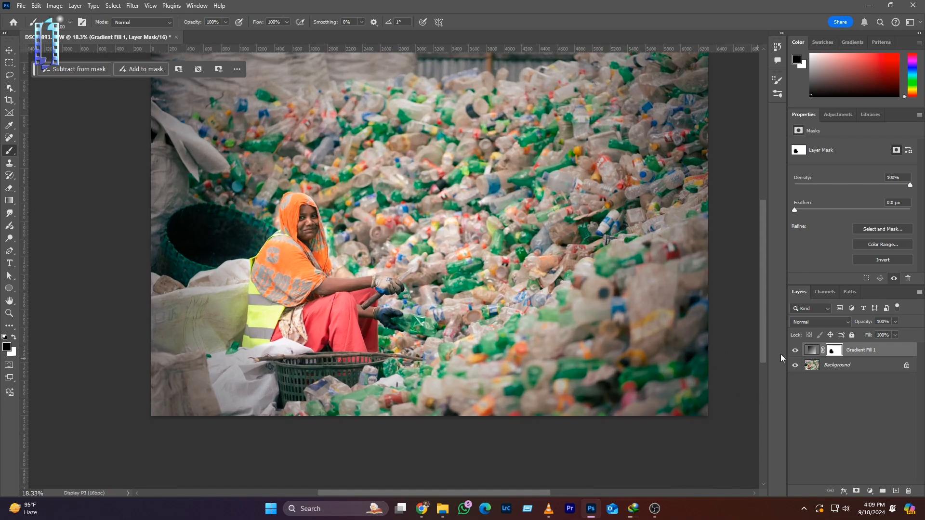
{"action": "left_click", "coordinate": [795, 351]}
{"action": "left_click", "coordinate": [794, 351]}
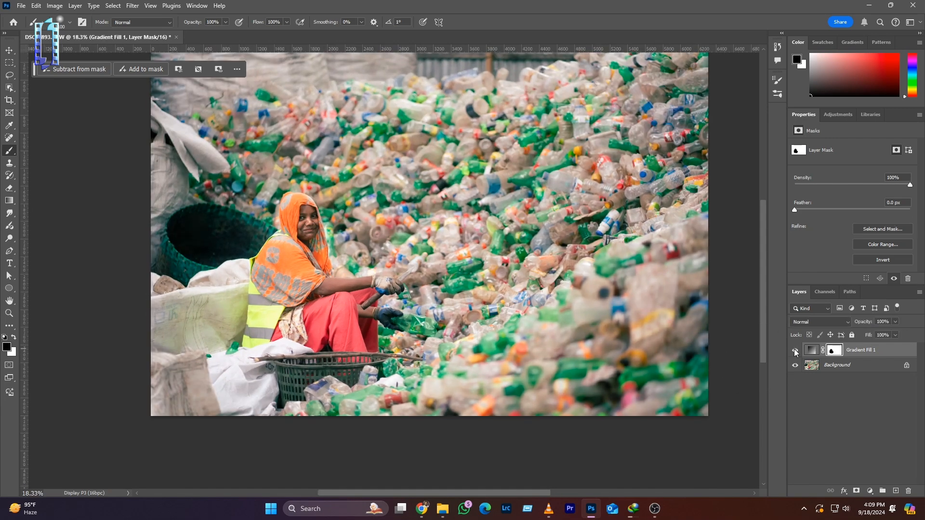
{"action": "scroll", "coordinate": [568, 260], "scroll_direction": "down", "scroll_amount": 2}
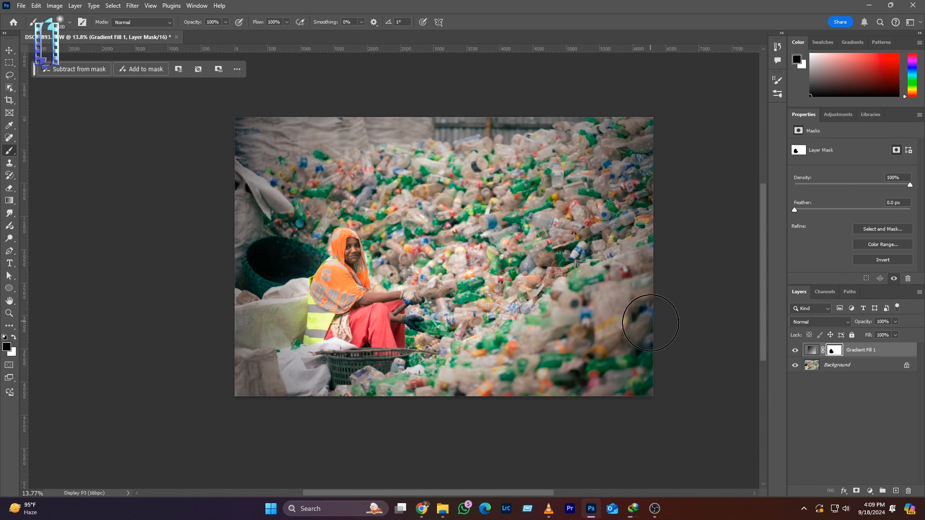
- Reduce the gradient fill layer to 75% opacity and 88% fill, and compare the photo with and without it
{"action": "left_click", "coordinate": [810, 352]}
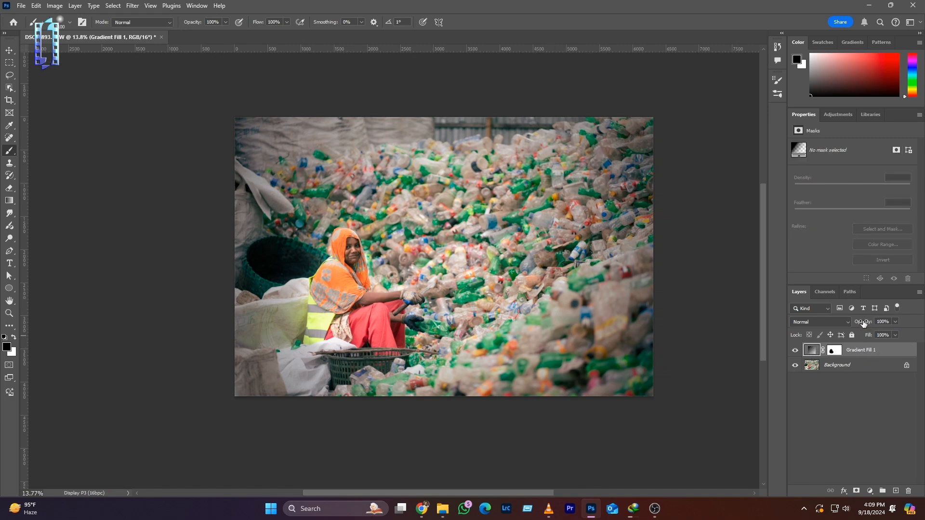
{"action": "left_click_drag", "start_coordinate": [897, 322], "coordinate": [888, 346]}
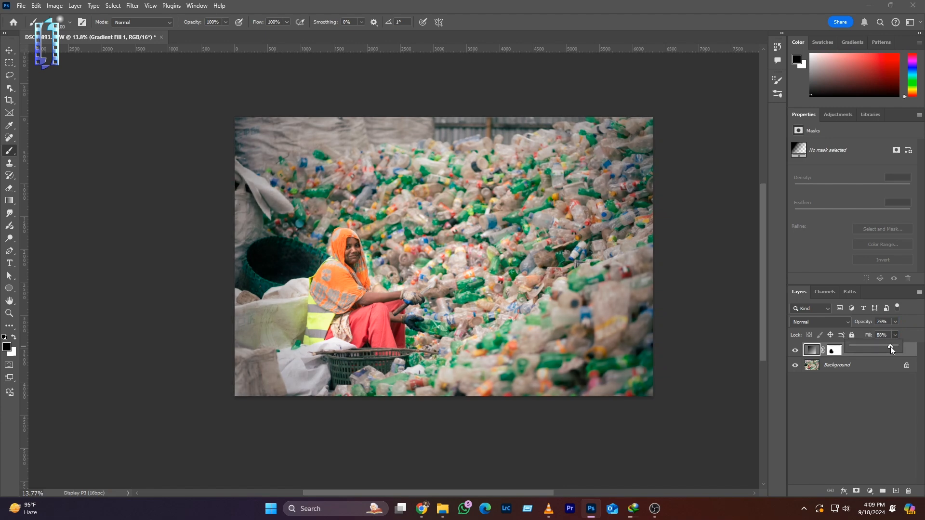
{"action": "left_click", "coordinate": [804, 350]}
{"action": "left_click", "coordinate": [795, 350]}
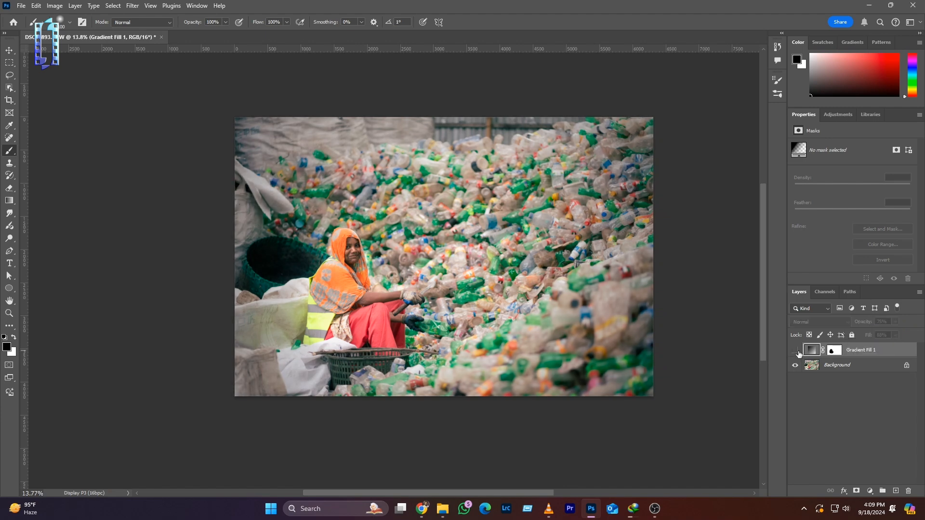
{"action": "left_click", "coordinate": [796, 351]}
- Merge the gradient fill layer into the Background and duplicate the Background as a new layer
{"action": "scroll", "coordinate": [327, 269], "scroll_direction": "up", "scroll_amount": 1}
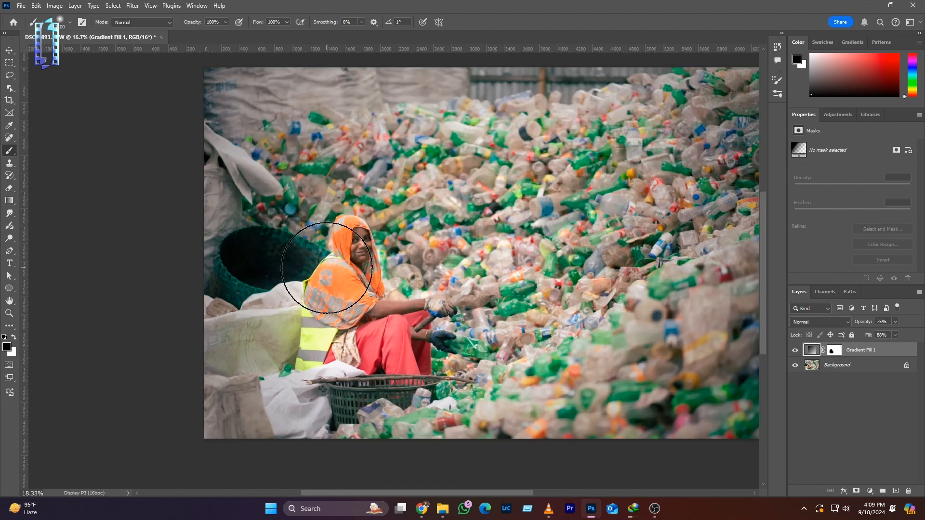
{"action": "scroll", "coordinate": [326, 268], "scroll_direction": "up", "scroll_amount": 8}
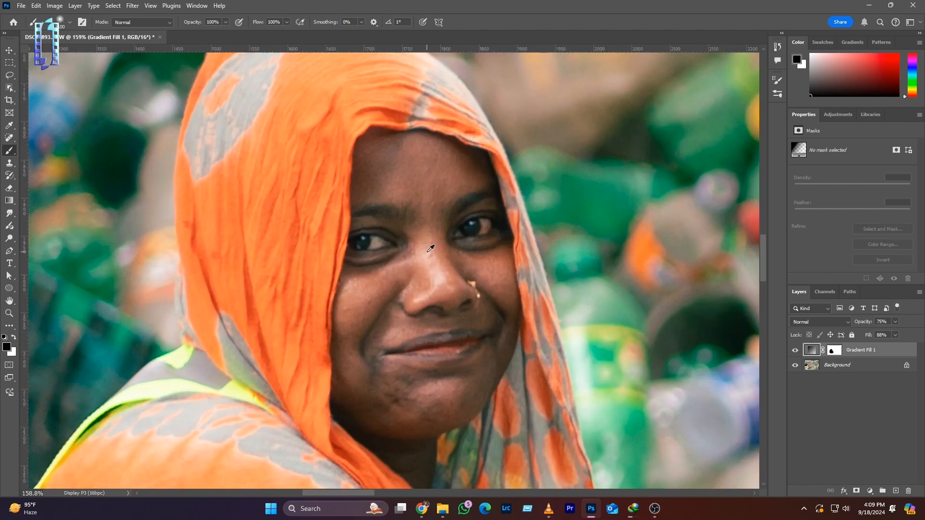
{"action": "scroll", "coordinate": [431, 248], "scroll_direction": "down", "scroll_amount": 8}
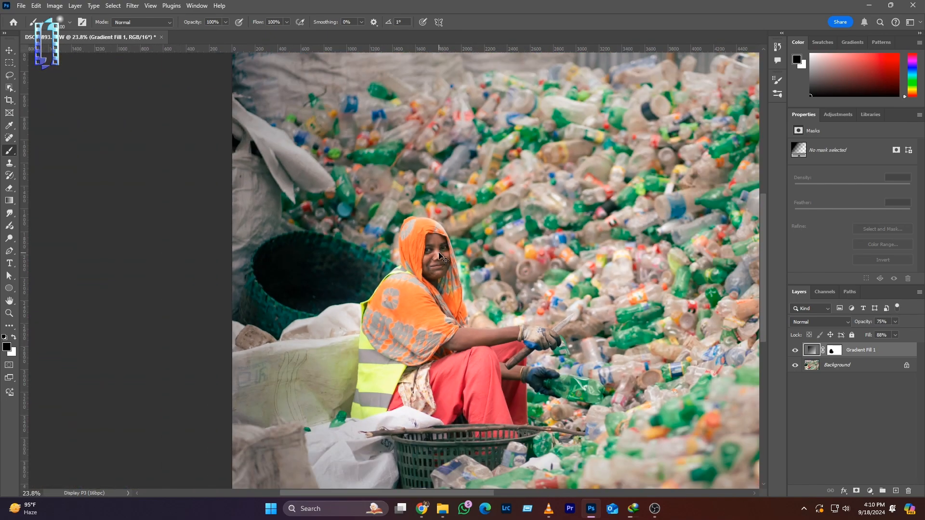
{"action": "scroll", "coordinate": [436, 263], "scroll_direction": "right", "scroll_amount": 5}
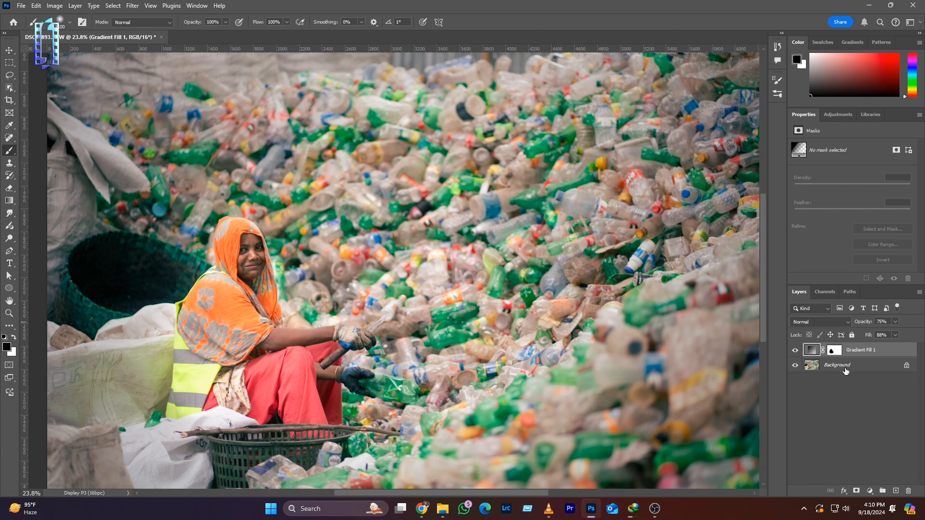
{"action": "key", "text": "Delete"}
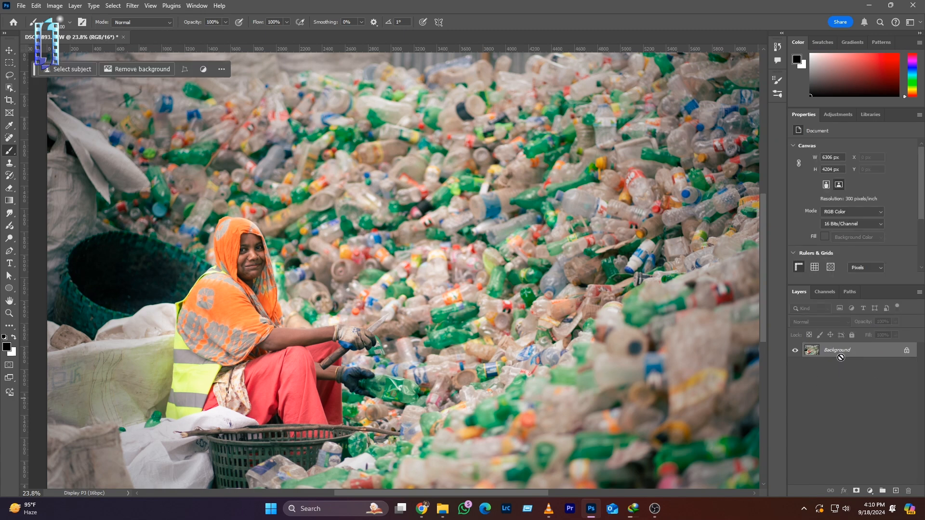
{"action": "key", "text": "ctrl+j"}
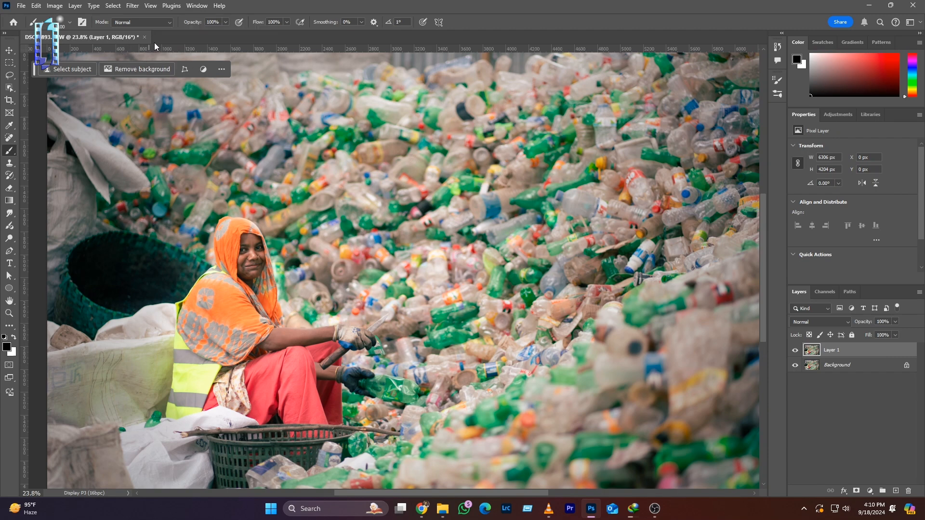
- Open the duplicate layer in the Camera Raw filter and set sharpening to 36 and texture to +21
{"action": "key", "text": "ctrl+shift+a"}
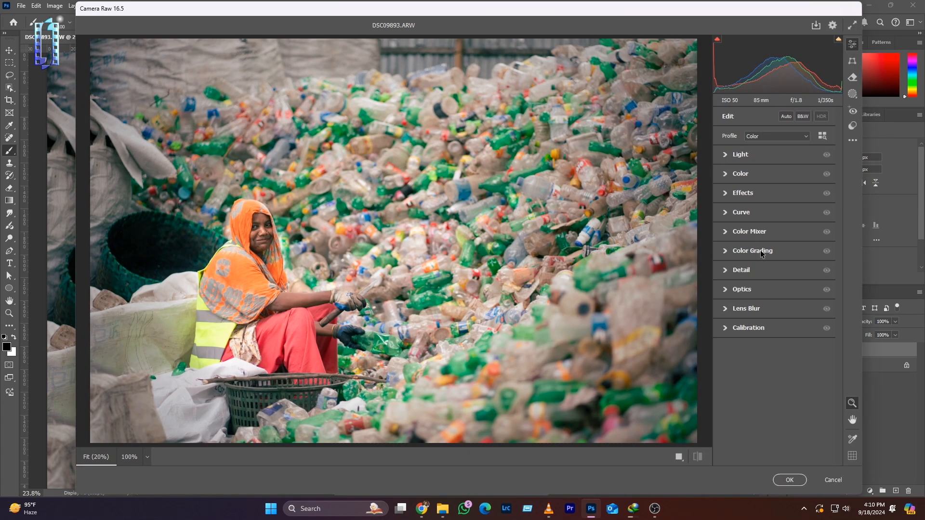
{"action": "left_click", "coordinate": [727, 273]}
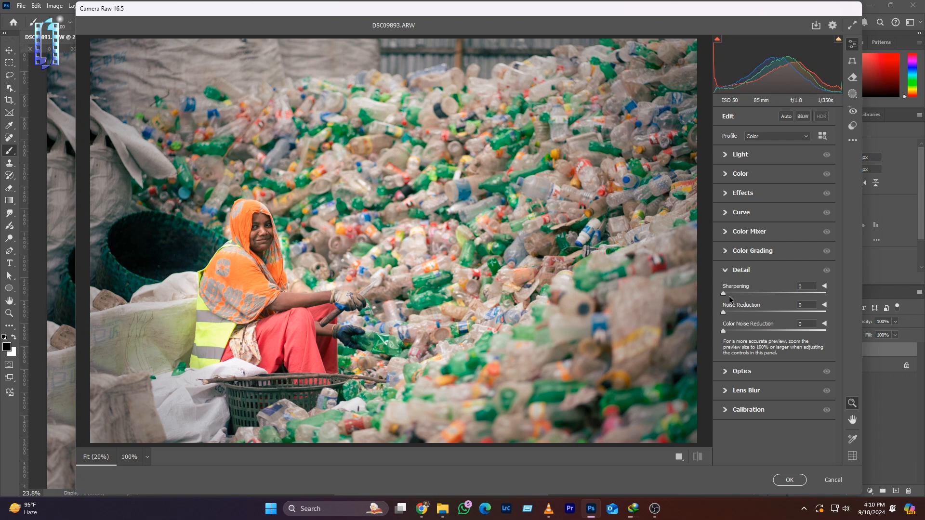
{"action": "left_click_drag", "start_coordinate": [729, 297], "coordinate": [746, 295]}
{"action": "left_click", "coordinate": [725, 194]}
{"action": "left_click_drag", "start_coordinate": [775, 217], "coordinate": [785, 220]}
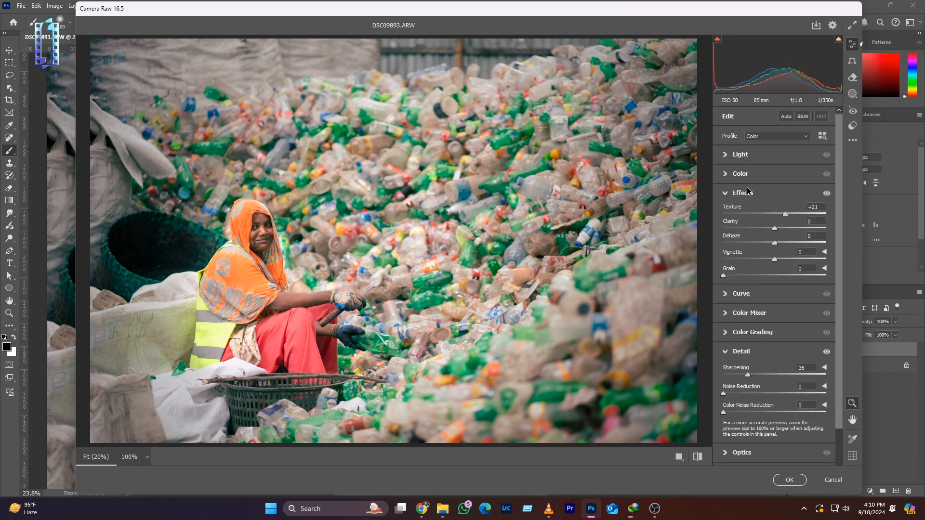
- Raise the contrast slightly, apply the Camera Raw filter and inspect the woman's face up close
{"action": "left_click", "coordinate": [727, 155]}
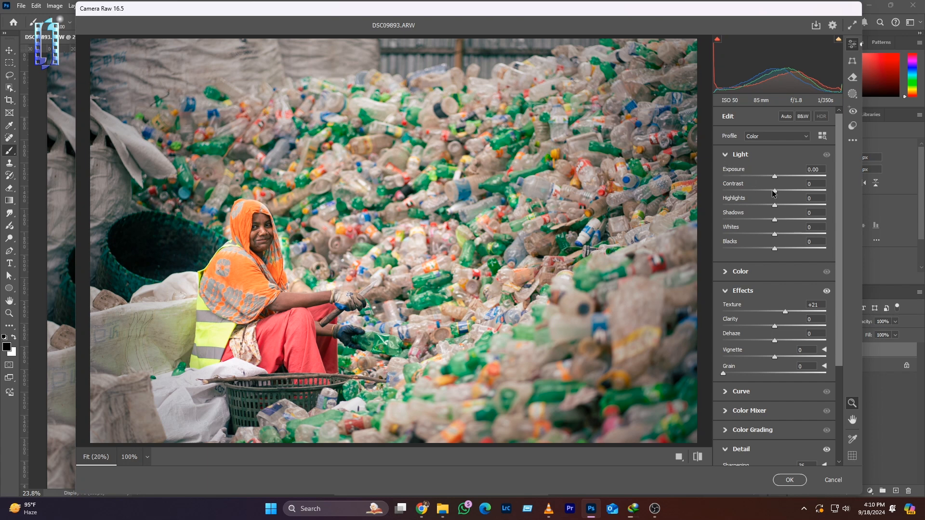
{"action": "left_click_drag", "start_coordinate": [773, 191], "coordinate": [776, 192]}
{"action": "left_click", "coordinate": [789, 481]}
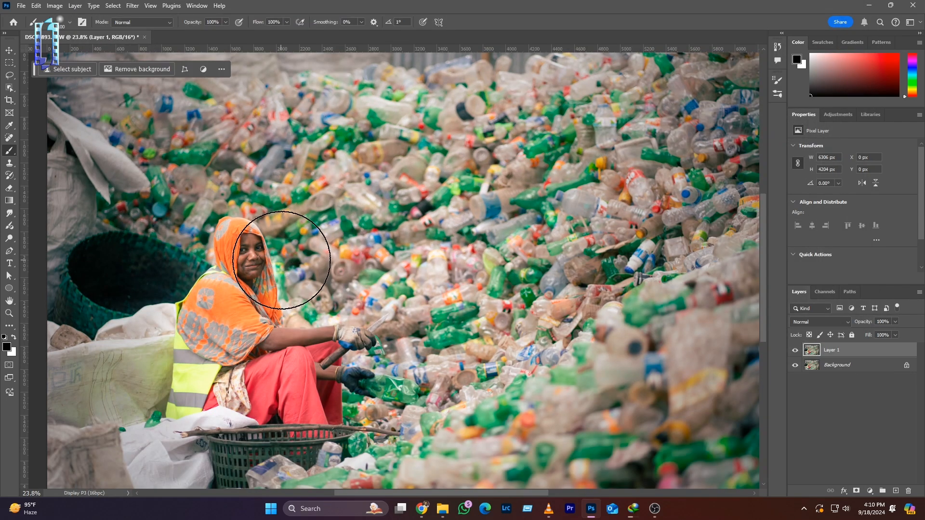
{"action": "scroll", "coordinate": [223, 251], "scroll_direction": "up", "scroll_amount": 20}
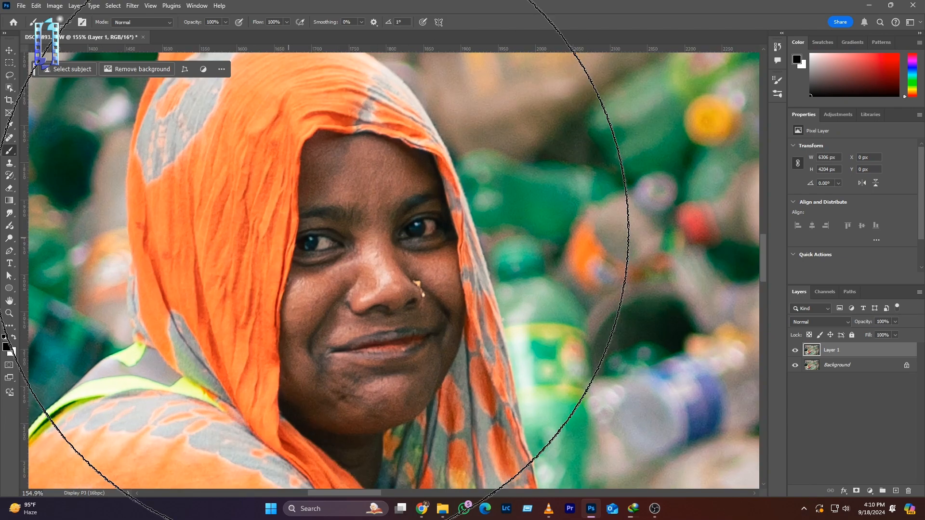
- Try merging Layer 1 into the Background, and undo the merge
{"action": "scroll", "coordinate": [359, 284], "scroll_direction": "down", "scroll_amount": 1}
{"action": "scroll", "coordinate": [361, 281], "scroll_direction": "down", "scroll_amount": 20}
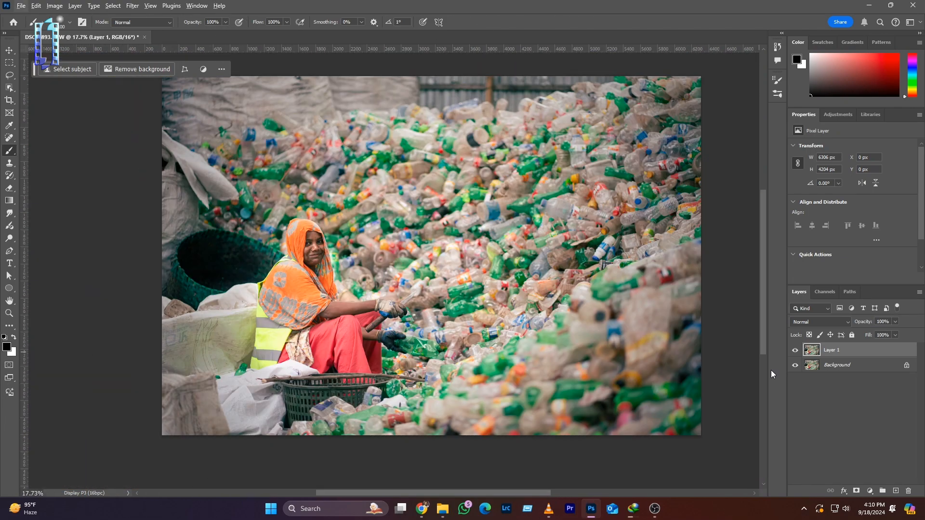
{"action": "key", "text": "ctrl+e"}
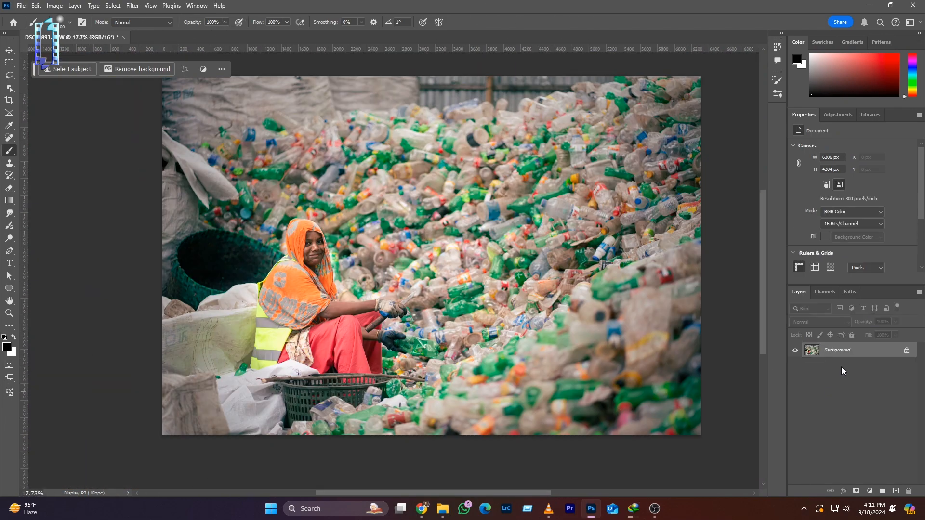
{"action": "key", "text": "ctrl+z"}
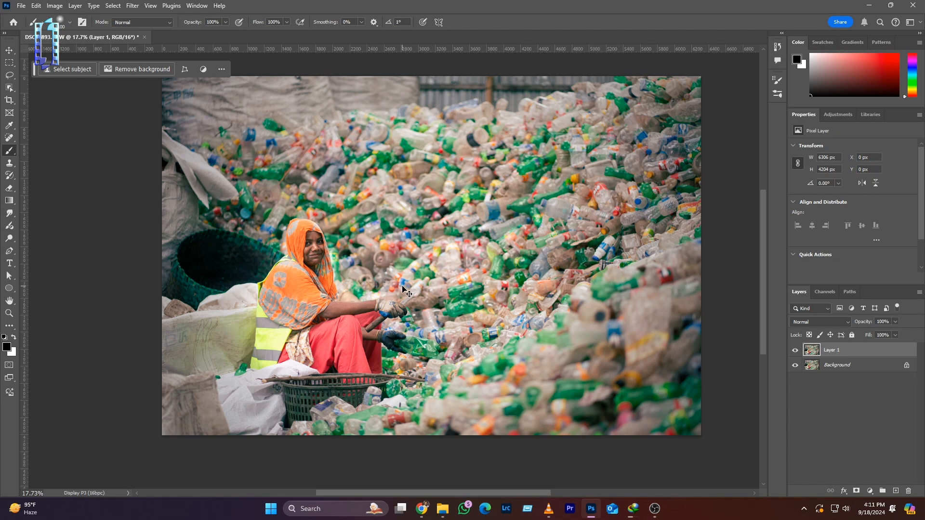
- Reopen Layer 1 in the Camera Raw filter, collapse the Light, Effects and Detail settings and expand the Curve settings
{"action": "key", "text": "ctrl+shift+a"}
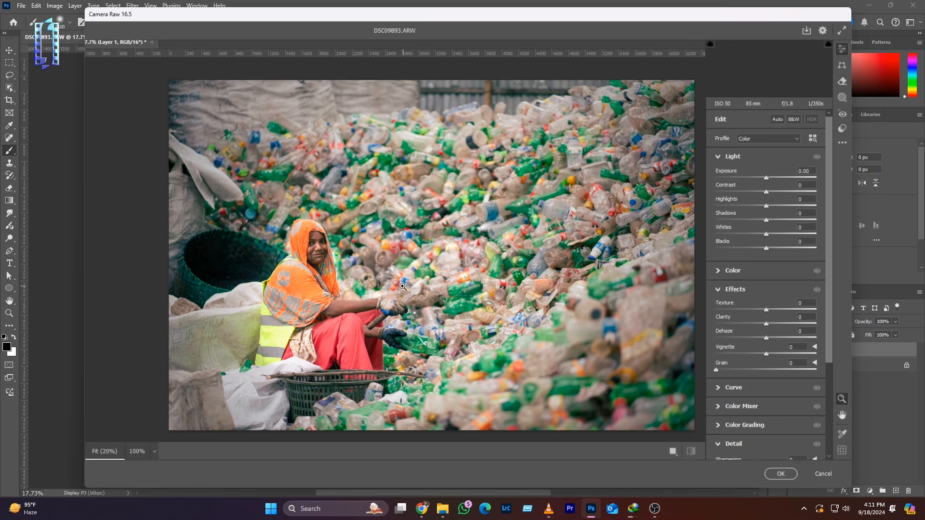
{"action": "scroll", "coordinate": [805, 363], "scroll_direction": "down", "scroll_amount": 3}
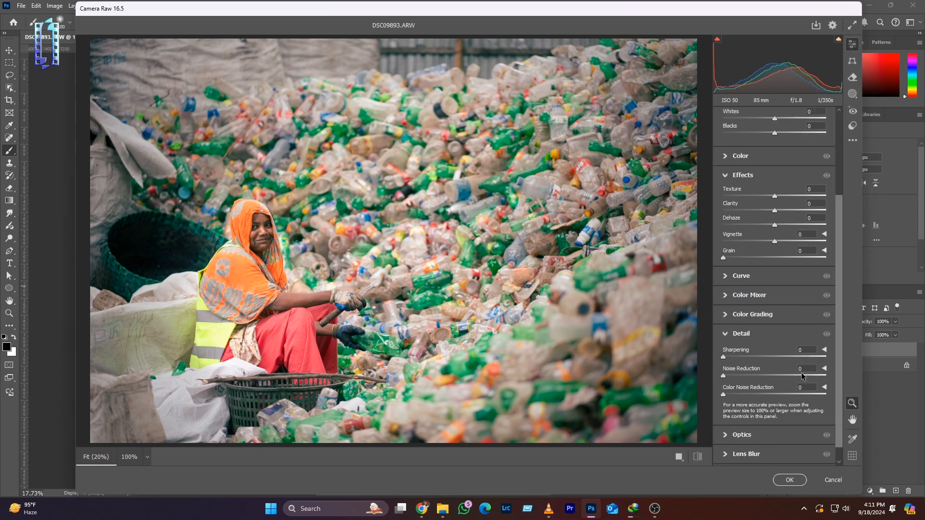
{"action": "left_click", "coordinate": [725, 177]}
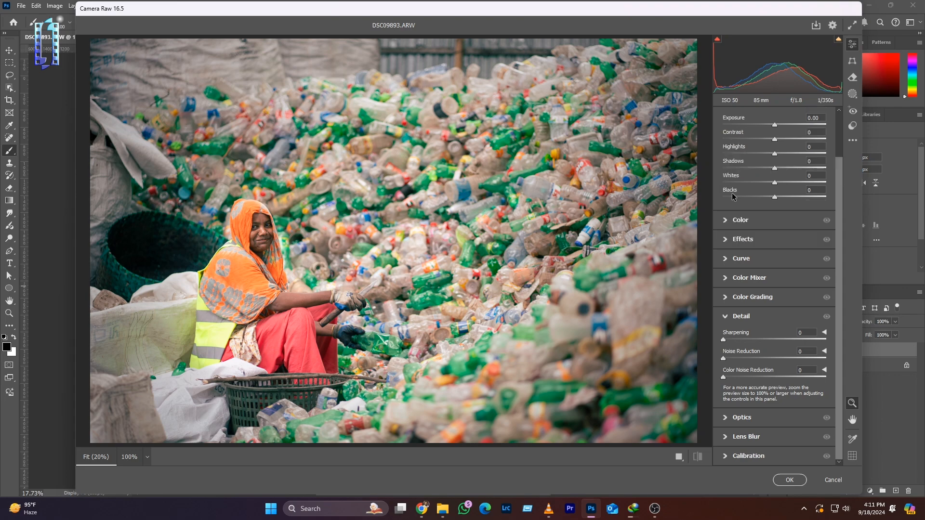
{"action": "left_click", "coordinate": [727, 319]}
{"action": "left_click", "coordinate": [726, 156]}
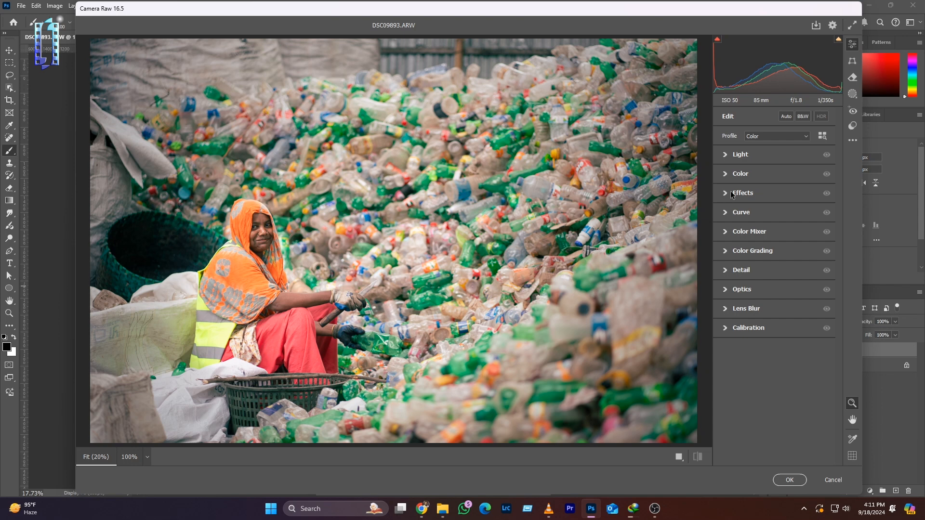
{"action": "left_click", "coordinate": [728, 212]}
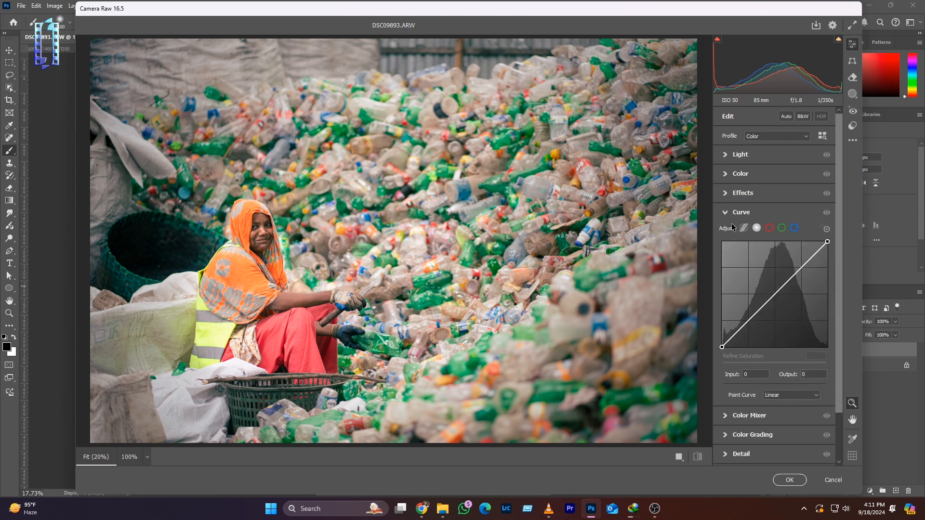
- On the red curve, anchor midtones and highlights, lower the shadows to input 73, output 65, and undo a trial highlight change
{"action": "left_click", "coordinate": [769, 229]}
{"action": "left_click", "coordinate": [776, 291]}
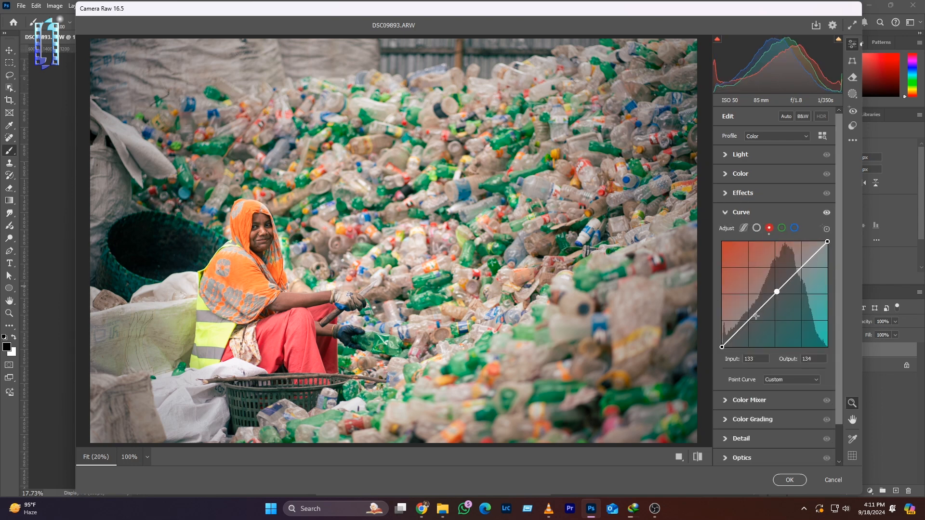
{"action": "left_click", "coordinate": [801, 266]}
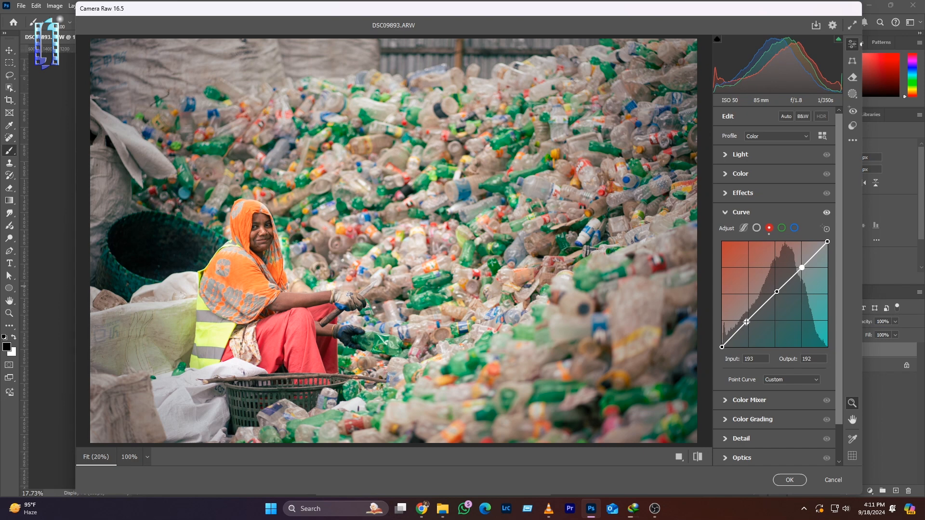
{"action": "mouse_move", "coordinate": [746, 322]}
{"action": "left_mouse_down"}
{"action": "mouse_move", "coordinate": [747, 330]}
{"action": "mouse_move", "coordinate": [752, 320]}
{"action": "left_mouse_up"}
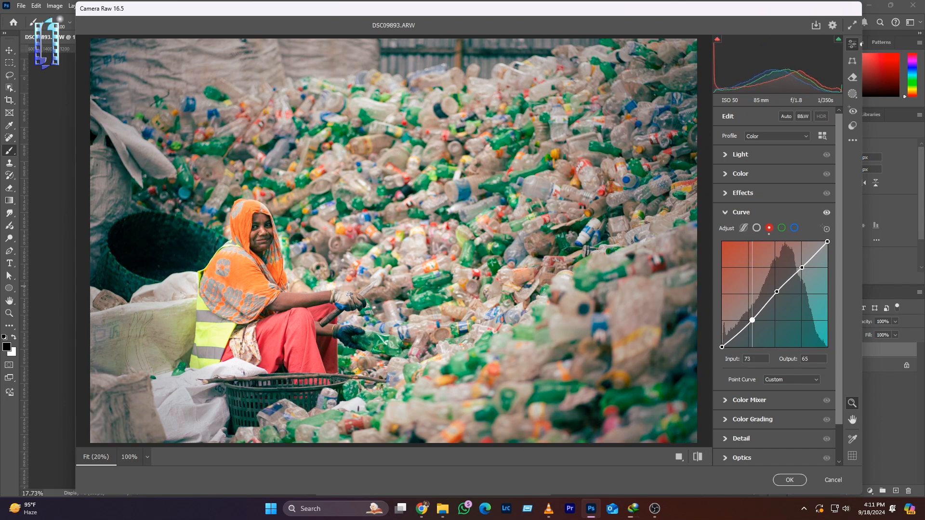
{"action": "left_click_drag", "start_coordinate": [802, 266], "coordinate": [797, 263]}
{"action": "key", "text": "ctrl+z"}
- On the blue curve, anchor the shadows and midtones, raise the highlights slightly at input 179, and apply the Camera Raw filter
{"action": "left_click", "coordinate": [794, 228]}
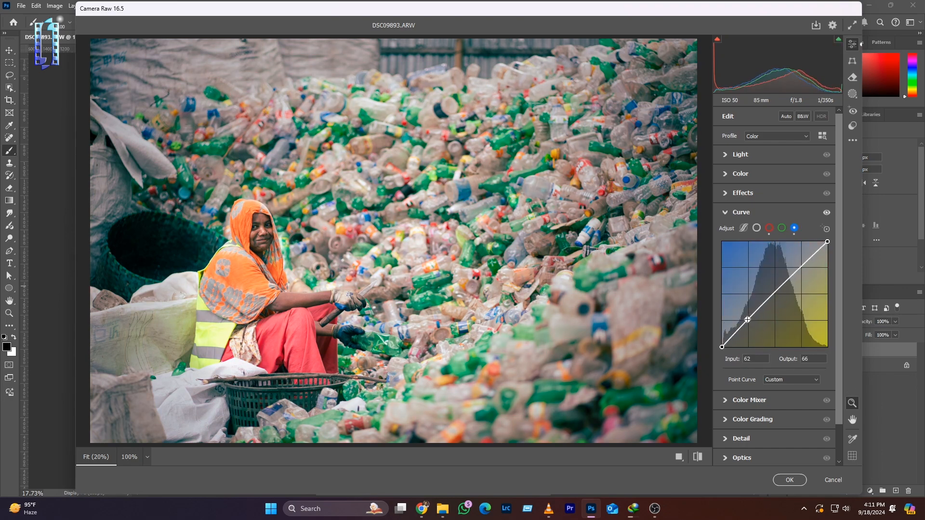
{"action": "left_click_drag", "start_coordinate": [747, 320], "coordinate": [748, 321]}
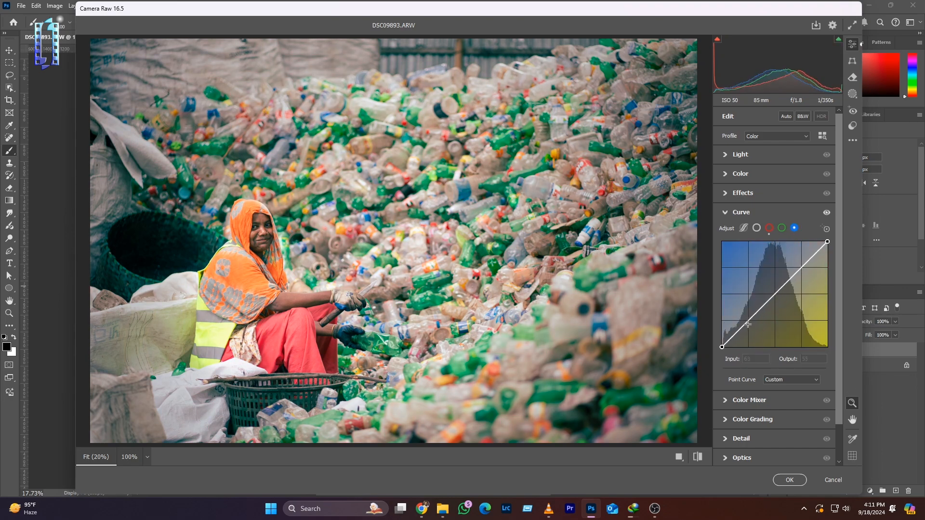
{"action": "left_click", "coordinate": [774, 295]}
{"action": "left_click", "coordinate": [801, 266]}
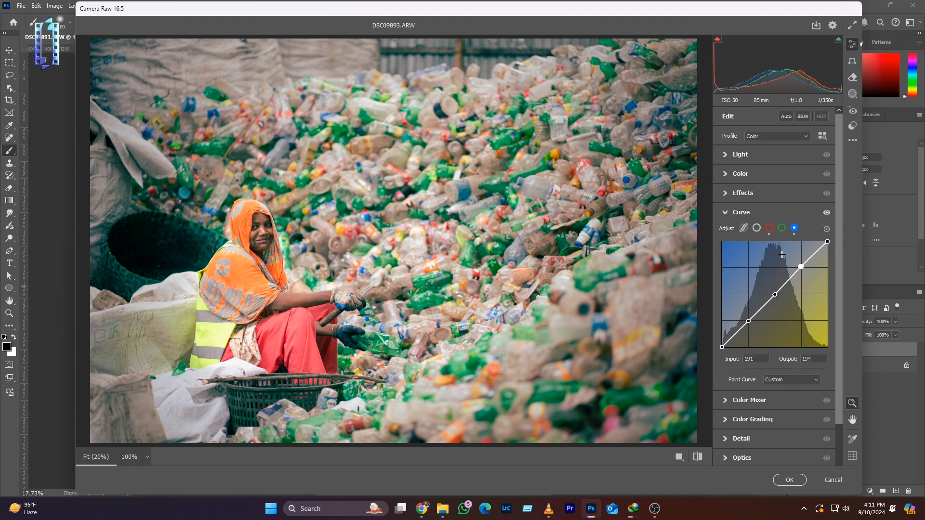
{"action": "left_click_drag", "start_coordinate": [801, 266], "coordinate": [795, 270]}
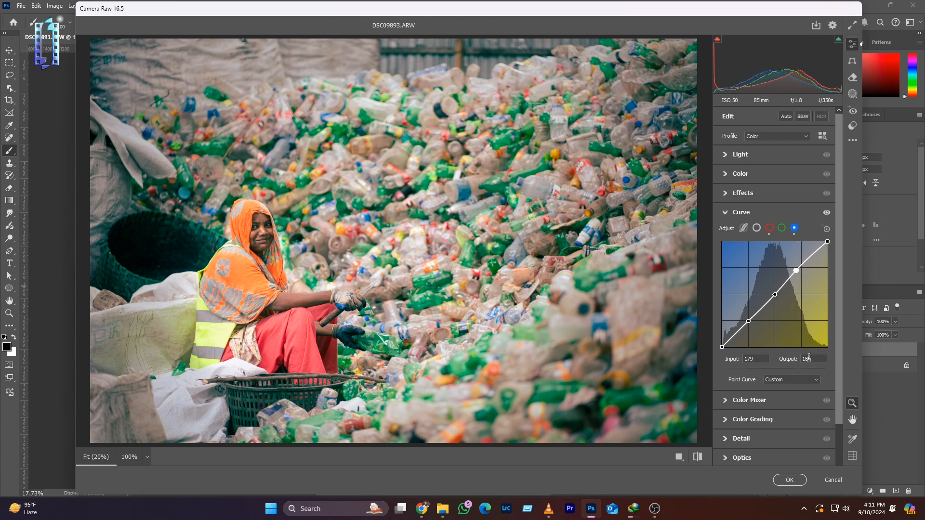
{"action": "left_click", "coordinate": [798, 478]}
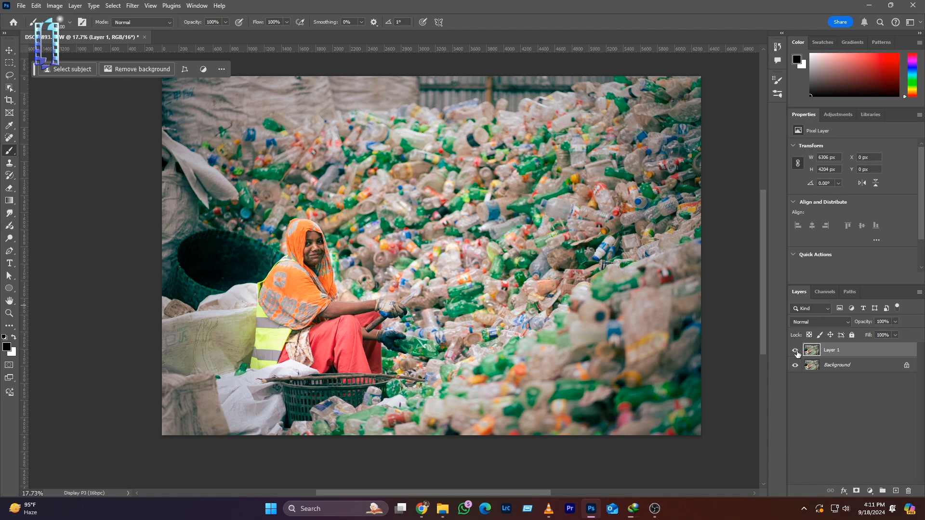